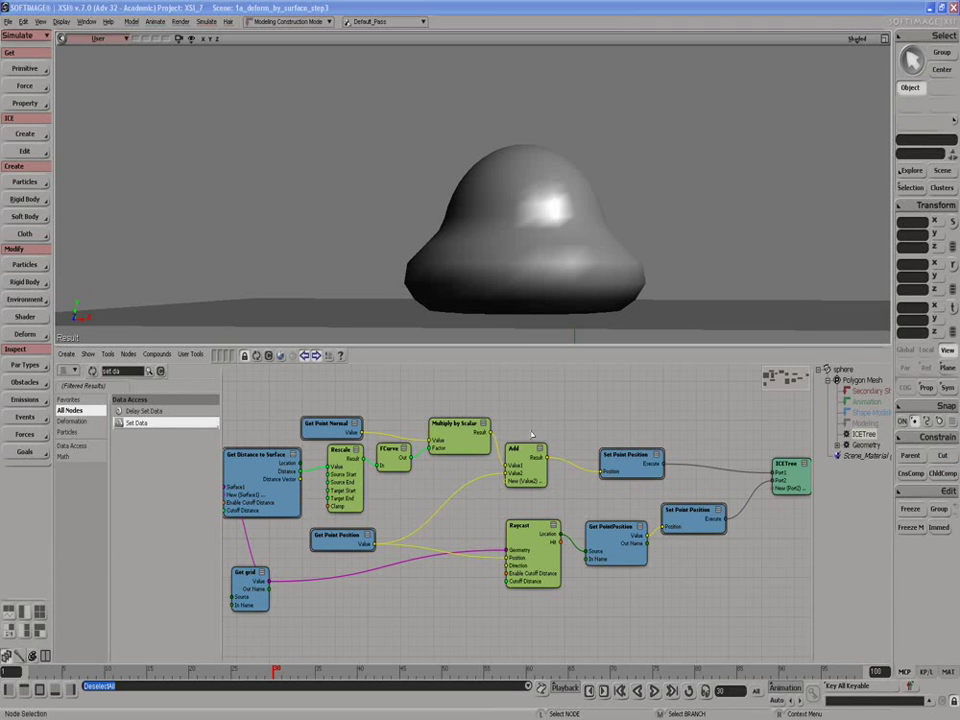
# Select the sphere and raise it about 0.76 units along the global Y axis.
pyautogui.click(549, 218)
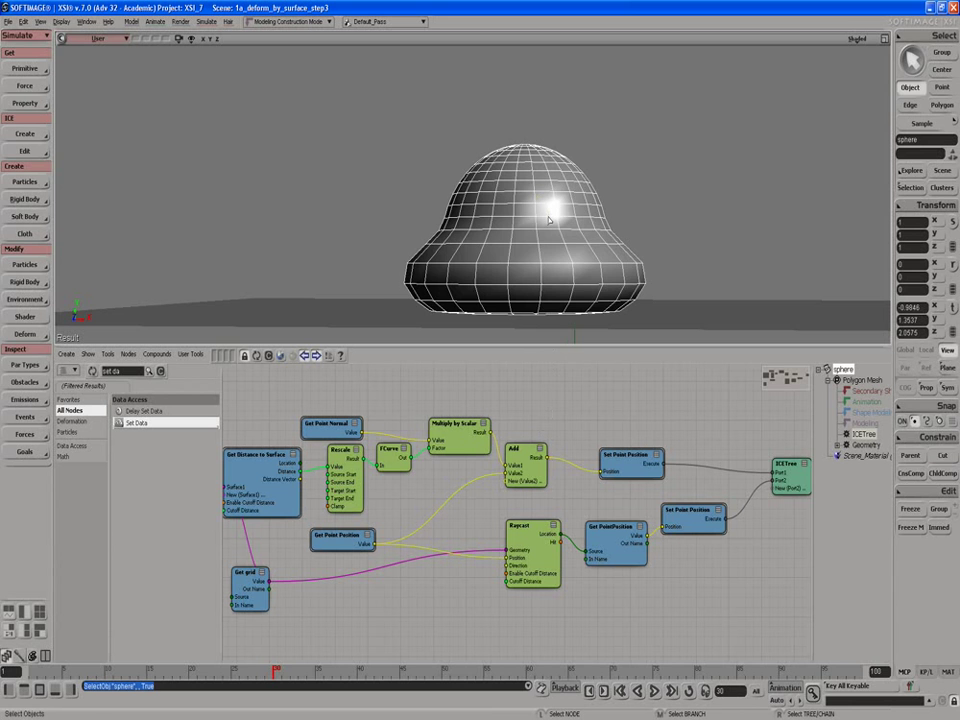
pyautogui.press('v')
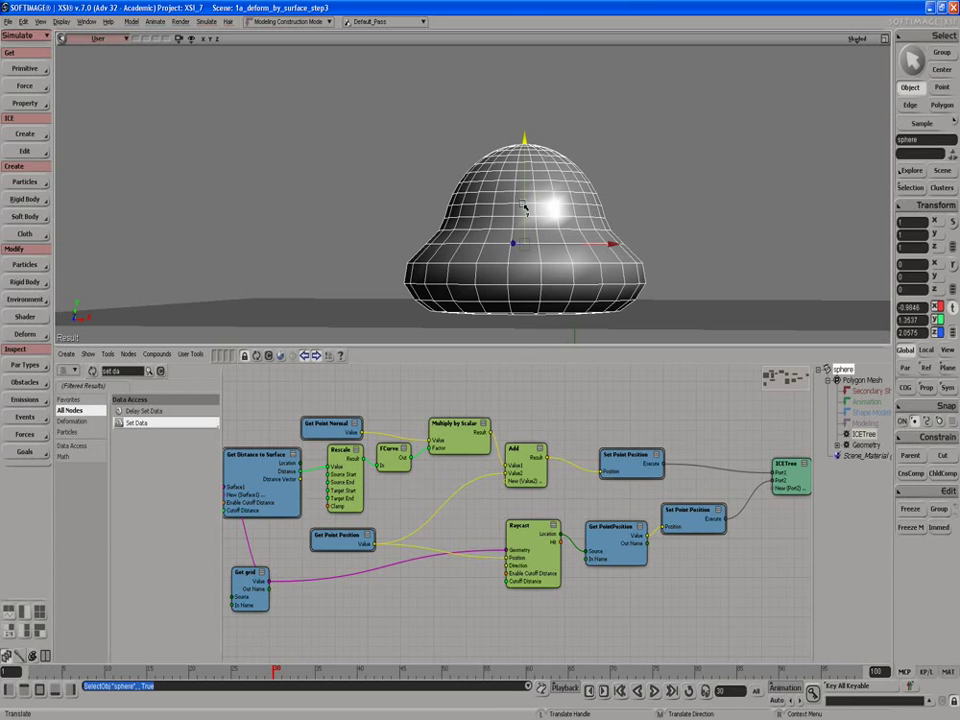
pyautogui.moveTo(524, 208); pyautogui.dragTo(509, 167)
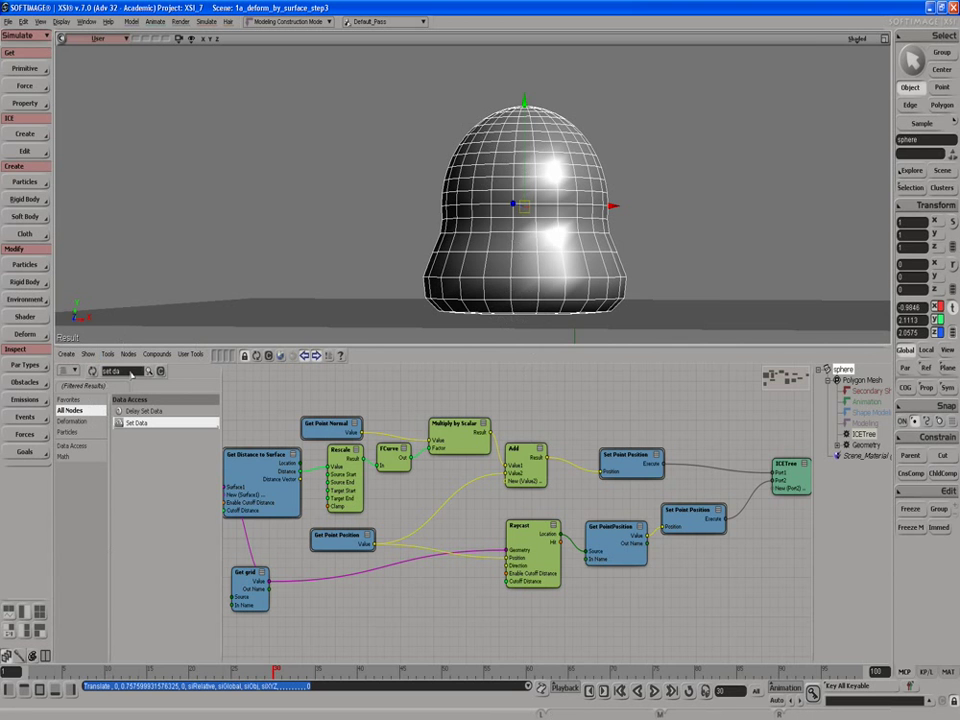
# Add the deformation Get Bounding Box compound to the ICE tree, above the Set Point Position node.
pyautogui.click(129, 372)
pyautogui.write('boun')
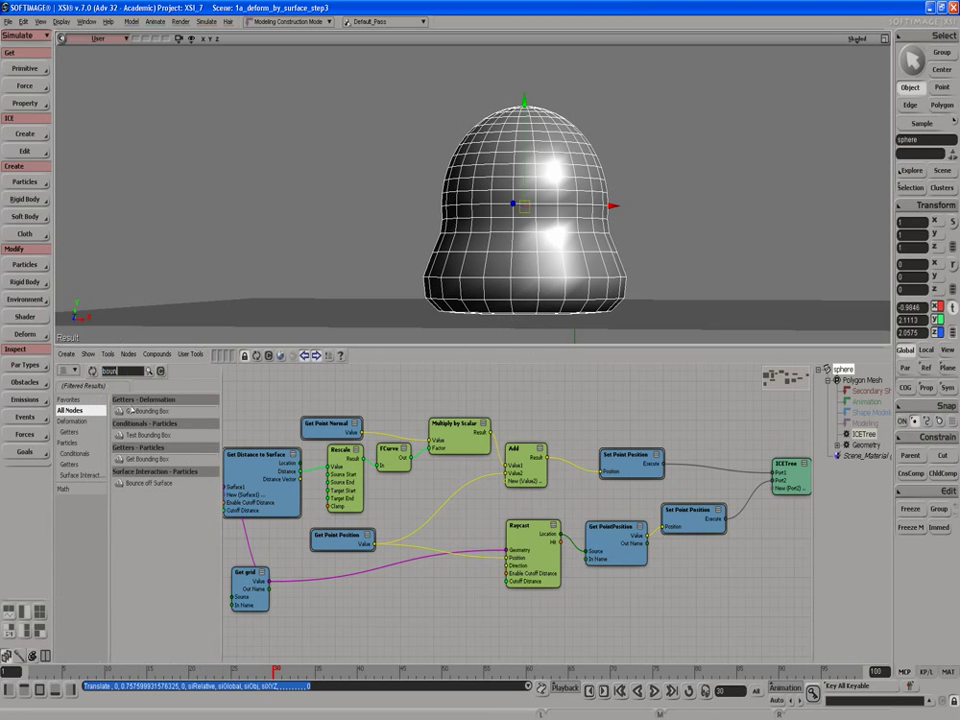
pyautogui.moveTo(138, 413); pyautogui.dragTo(550, 400)
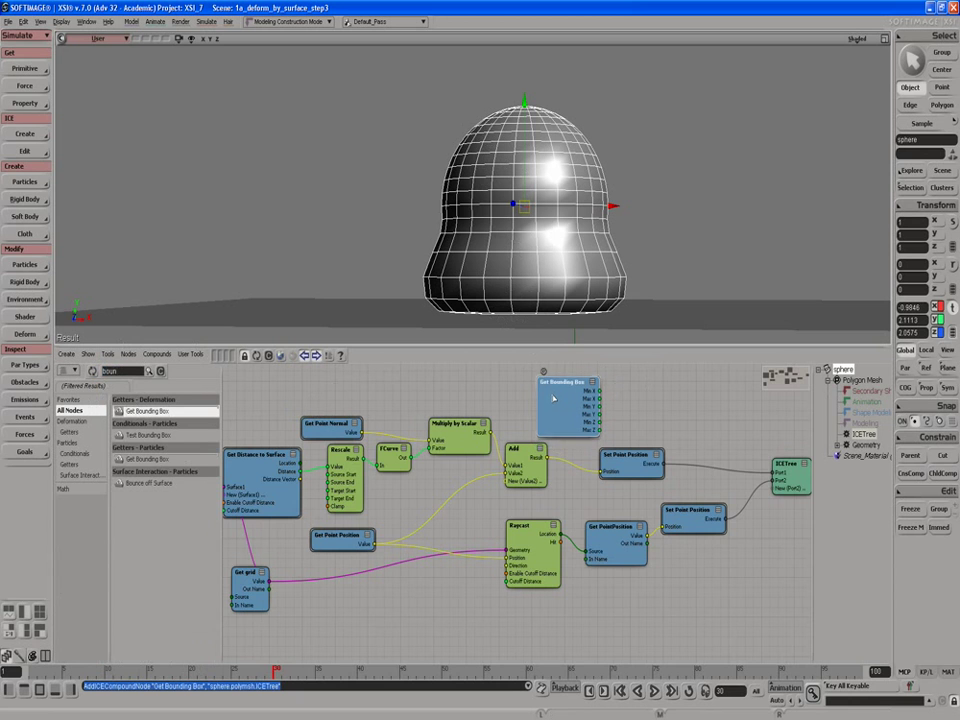
pyautogui.press('f')
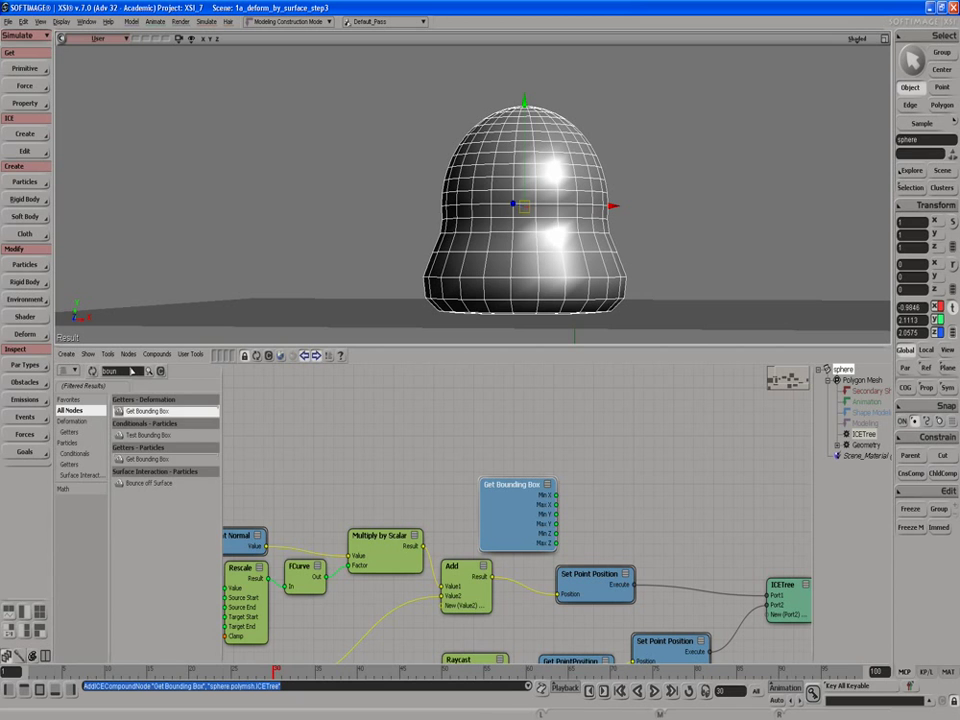
# Add a Set Data node beside Get Bounding Box and feed its Value from the Min Y output.
pyautogui.doubleClick(131, 371)
pyautogui.write('set da')
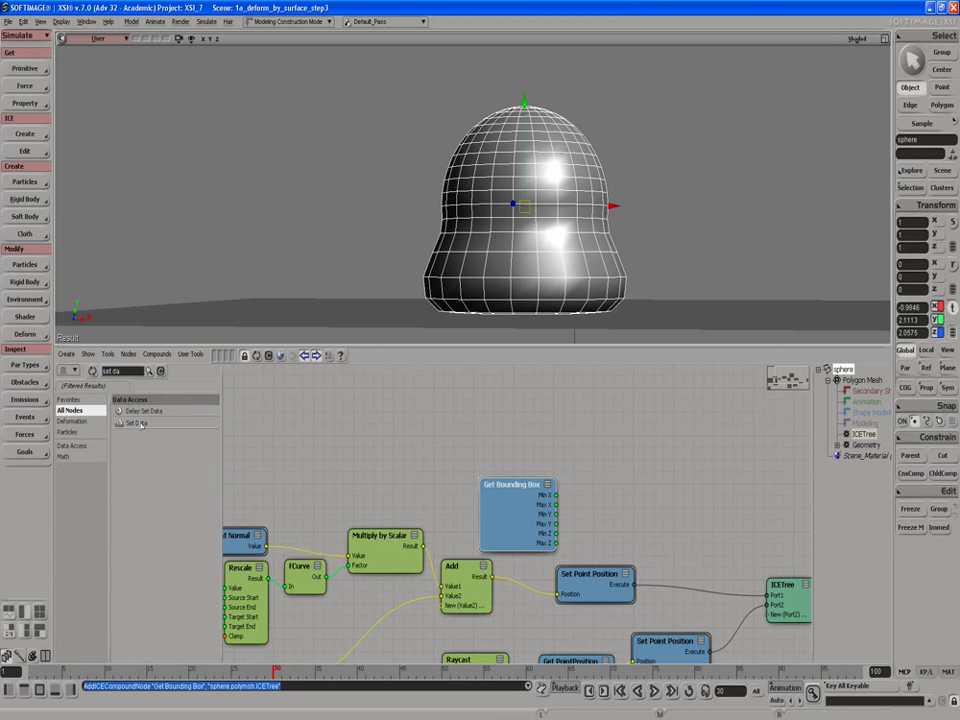
pyautogui.moveTo(136, 423); pyautogui.dragTo(753, 592)
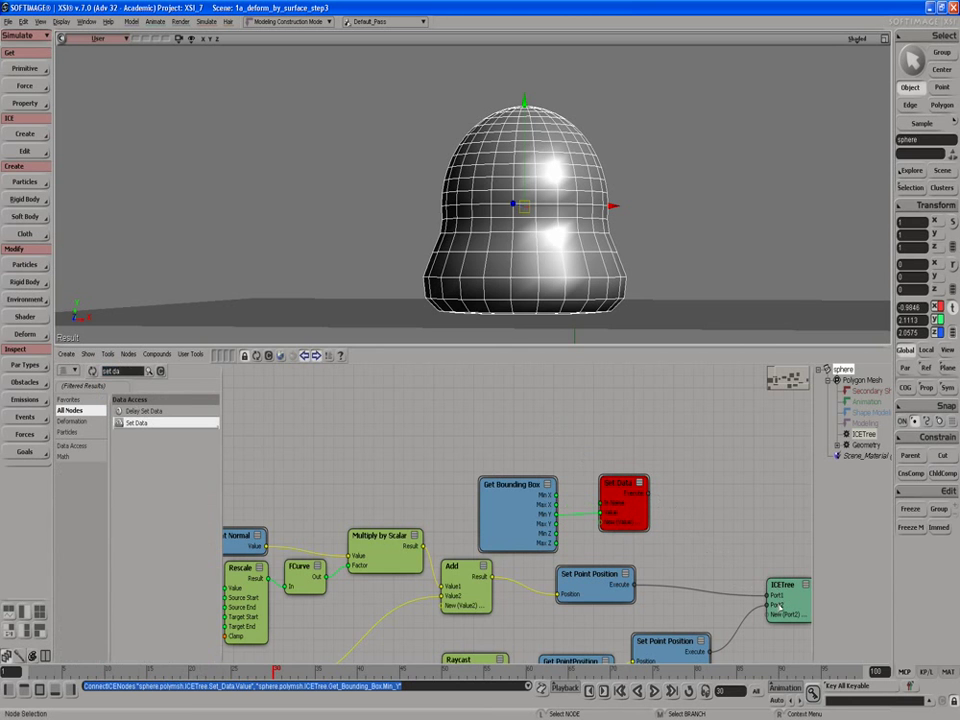
# Insert a port before Port2 on the ICETree node, wiring the upper Set Point Position to Port2 and Set Data to Port1.
pyautogui.rightClick(784, 605)
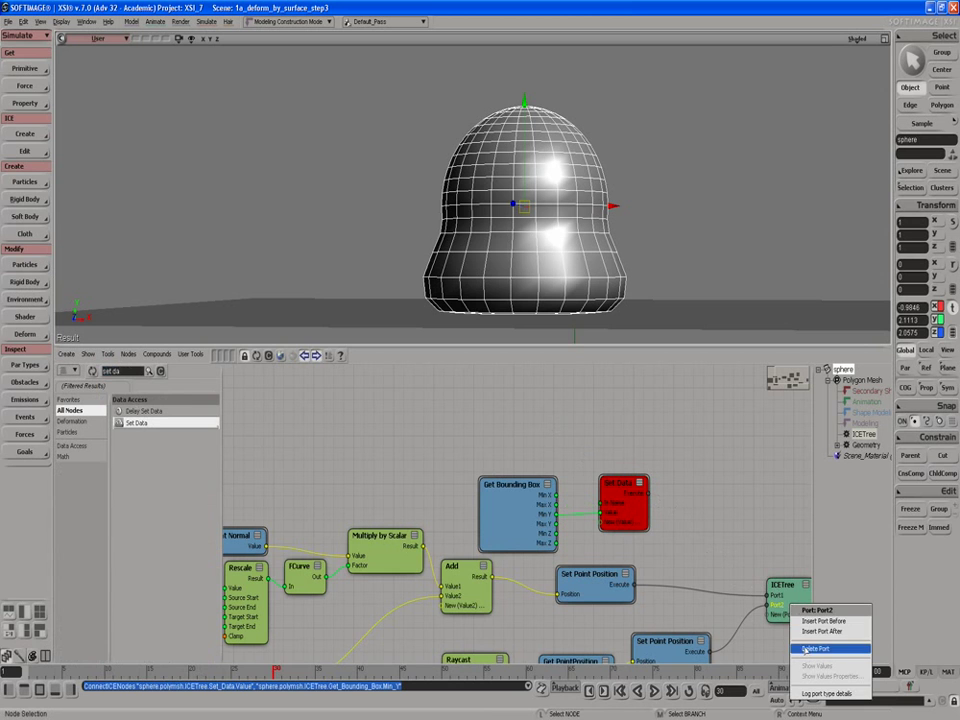
pyautogui.click(823, 621)
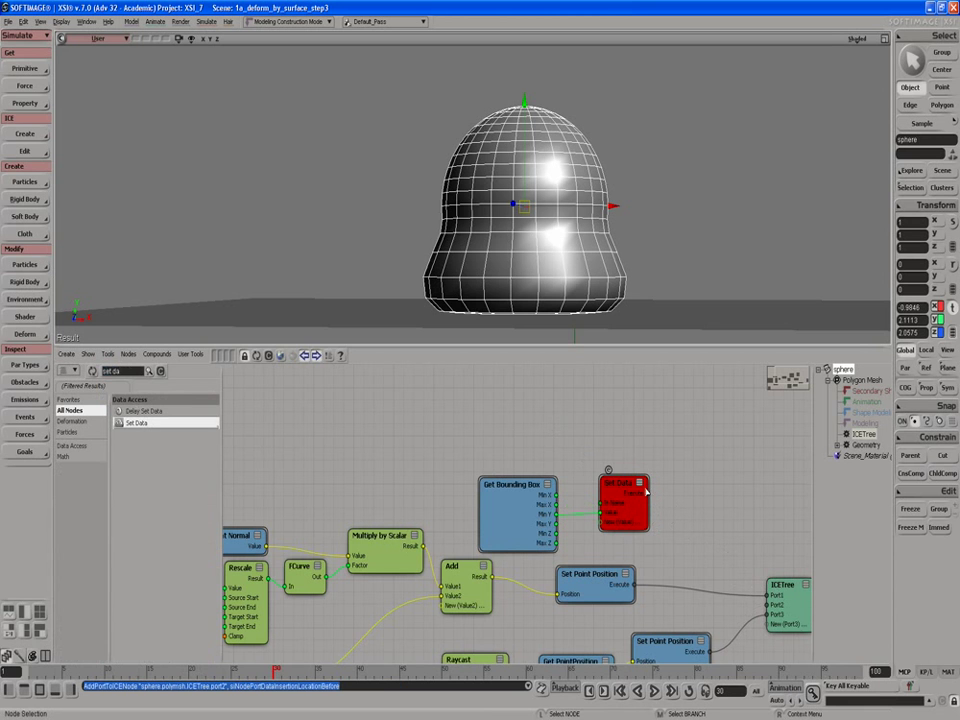
pyautogui.moveTo(646, 490); pyautogui.dragTo(762, 592)
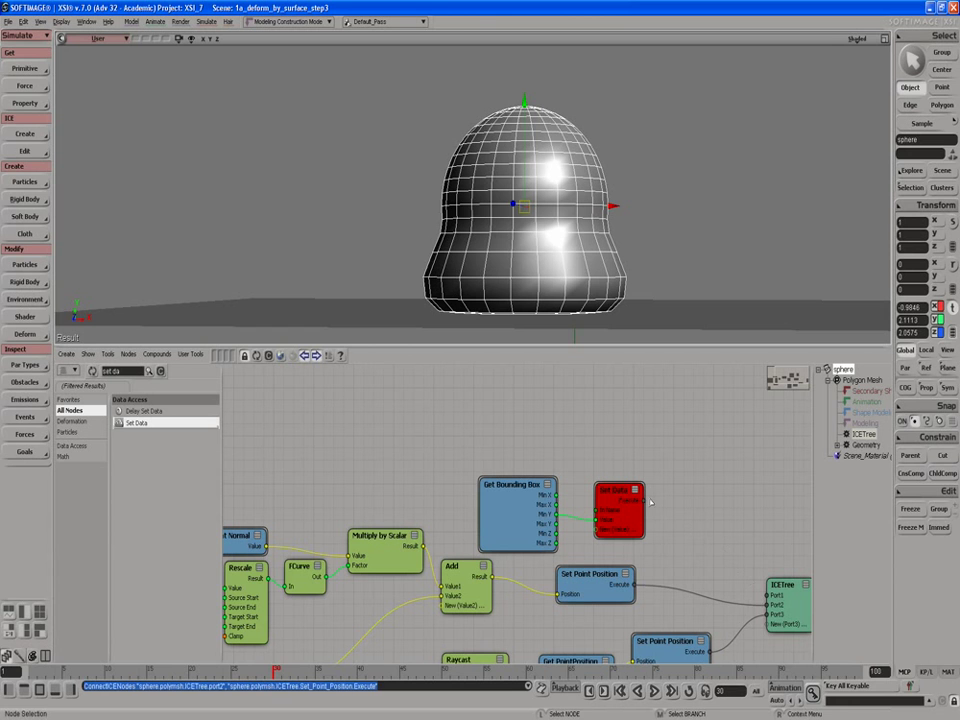
pyautogui.moveTo(641, 500); pyautogui.dragTo(772, 597)
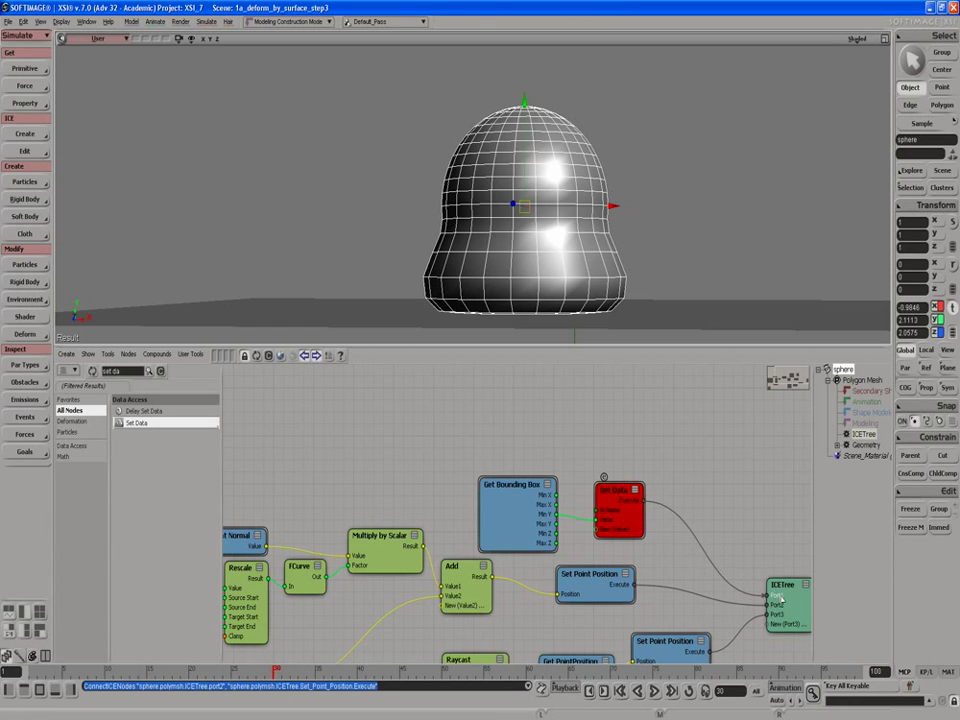
# Set the Set Data node's reference to self.DeformDist.
pyautogui.doubleClick(608, 488)
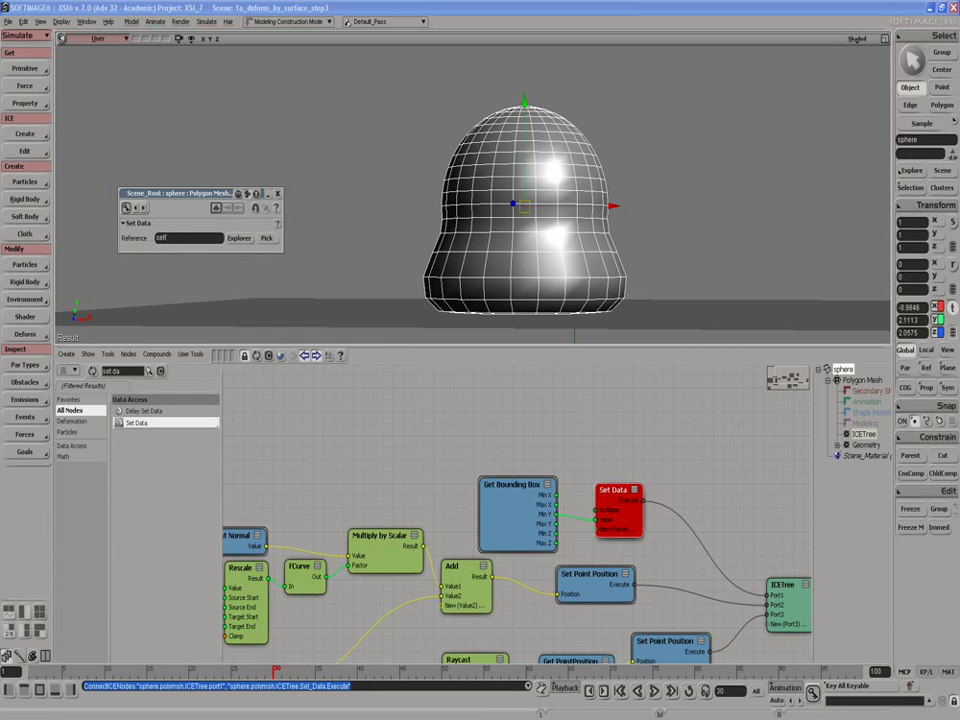
pyautogui.press('Return')
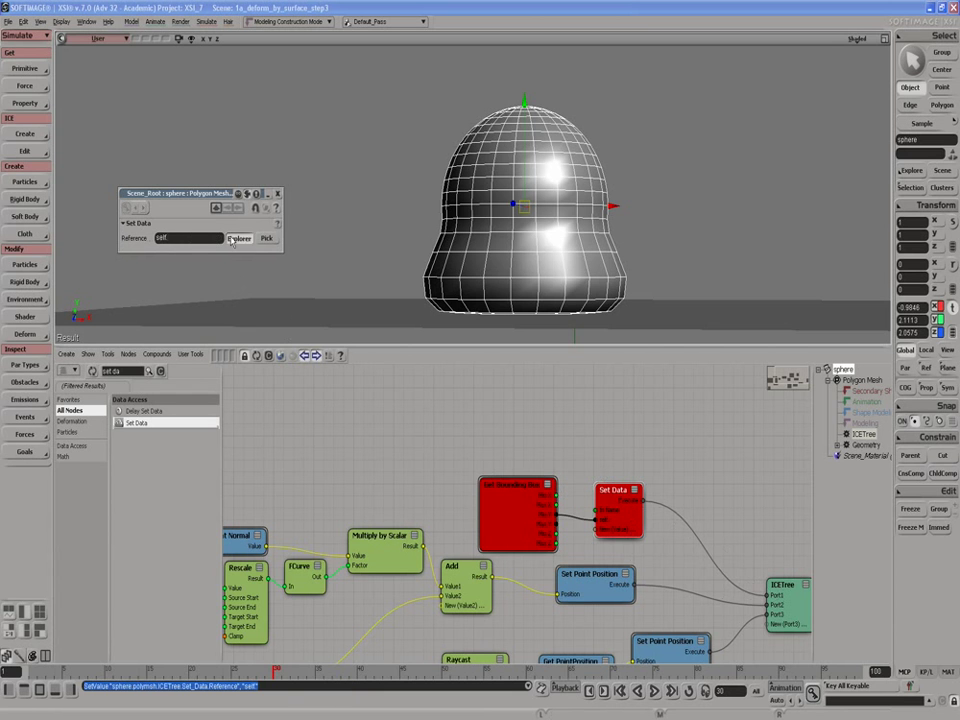
pyautogui.click(237, 239)
pyautogui.click(246, 255)
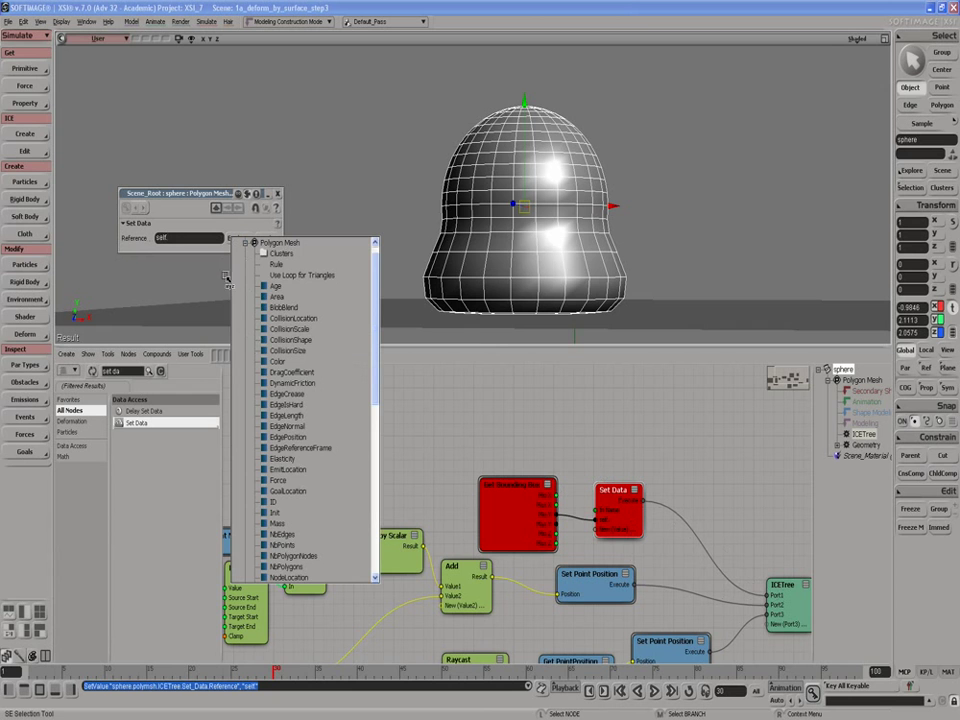
pyautogui.click(202, 238)
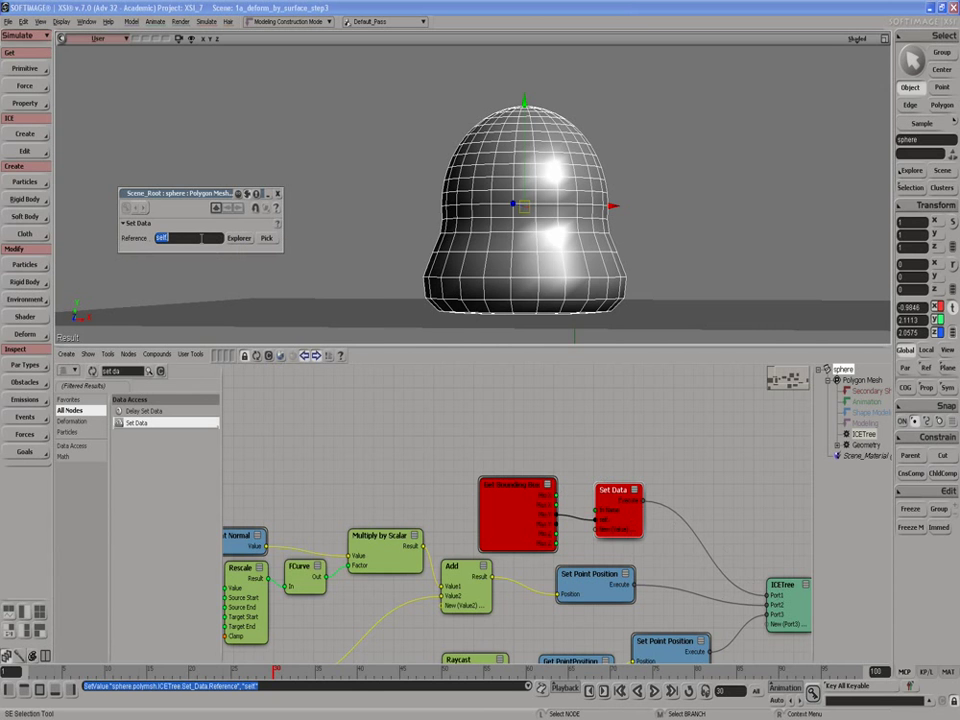
pyautogui.click(199, 242)
pyautogui.press('Return')
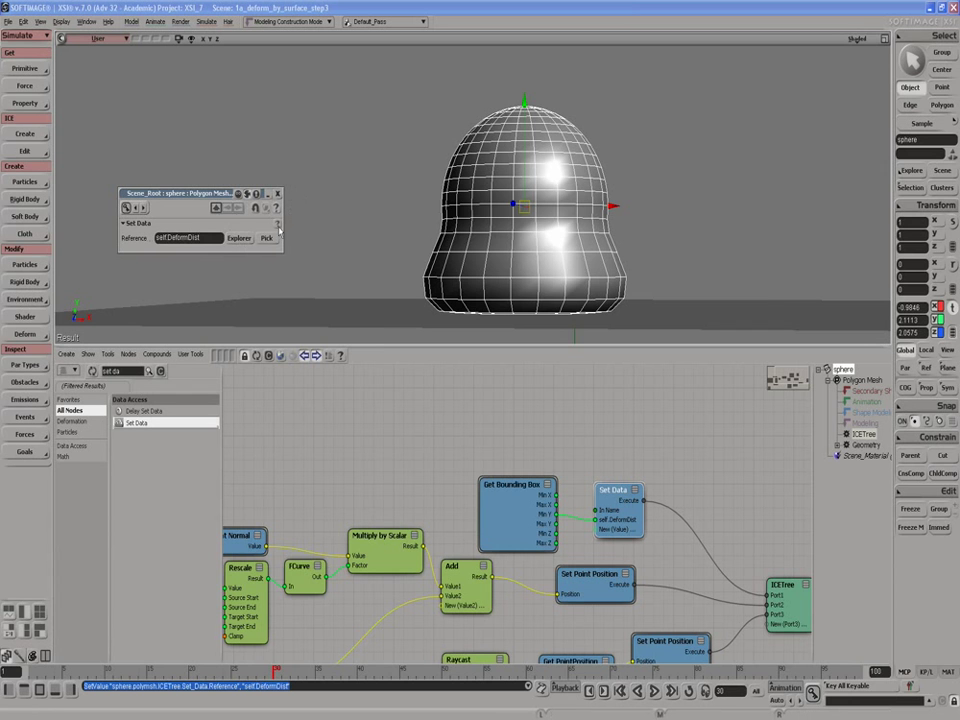
# Look for the DeformDist attribute among the sphere's Polygon Mesh data, then close the Set Data properties.
pyautogui.click(254, 239)
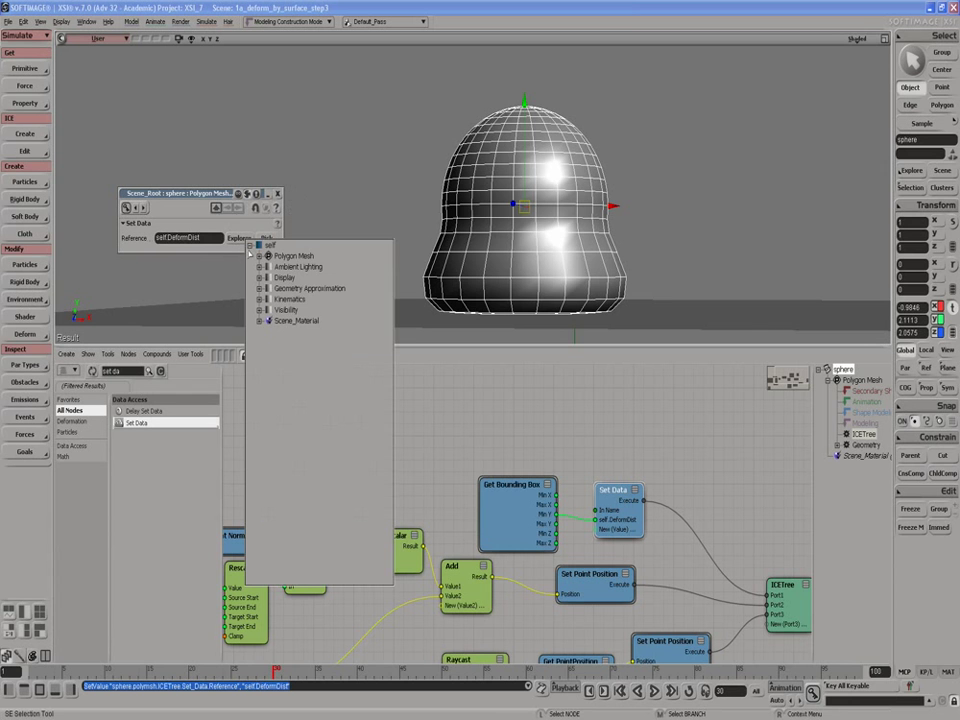
pyautogui.click(260, 257)
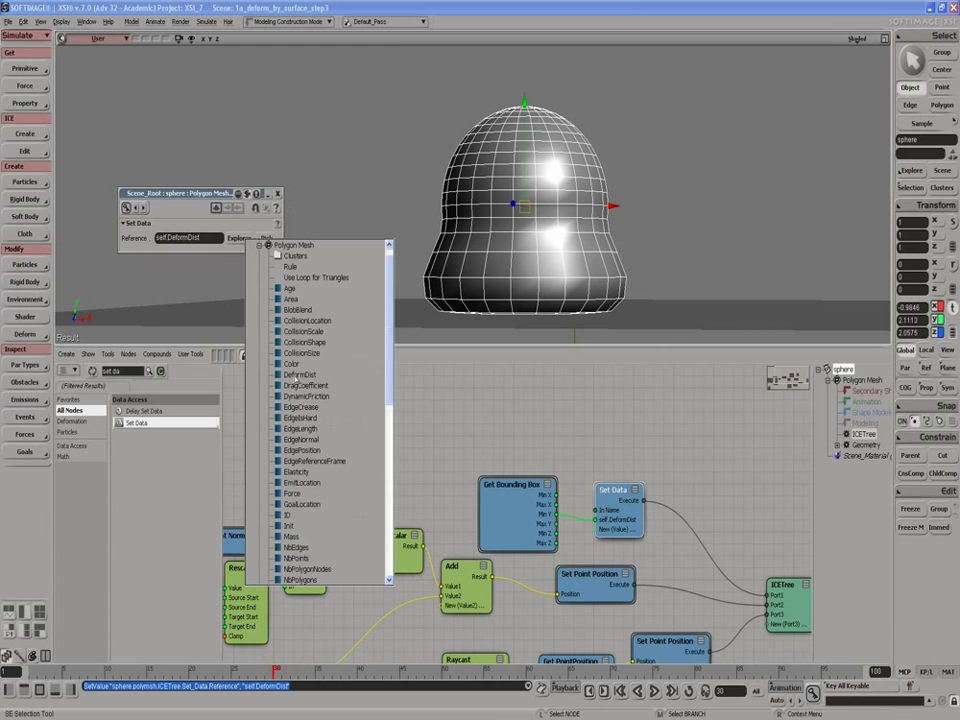
pyautogui.click(315, 209)
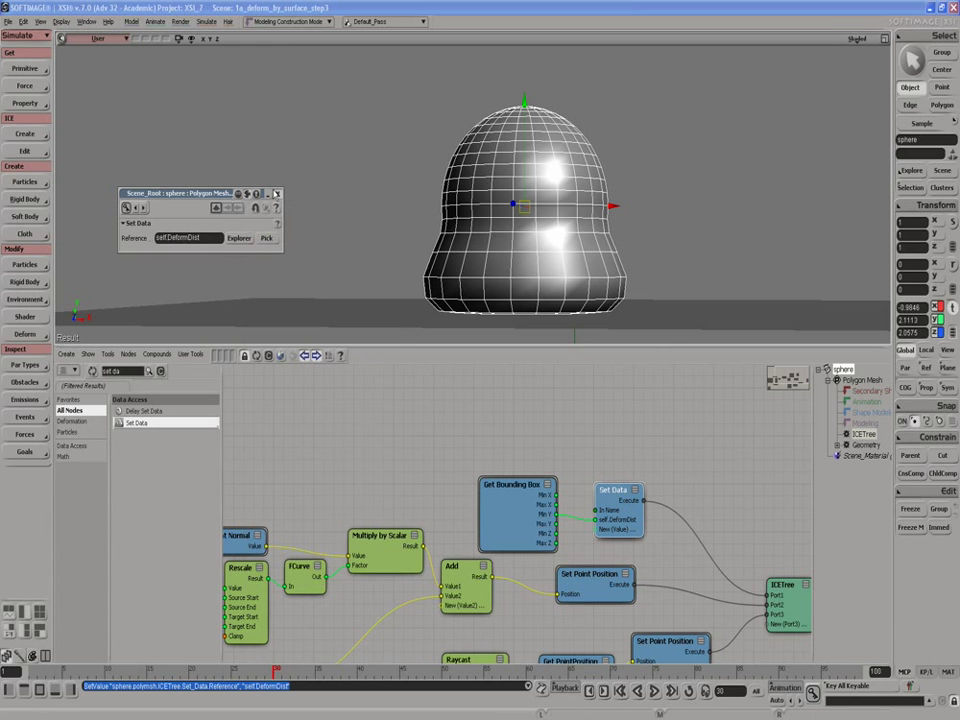
pyautogui.click(276, 193)
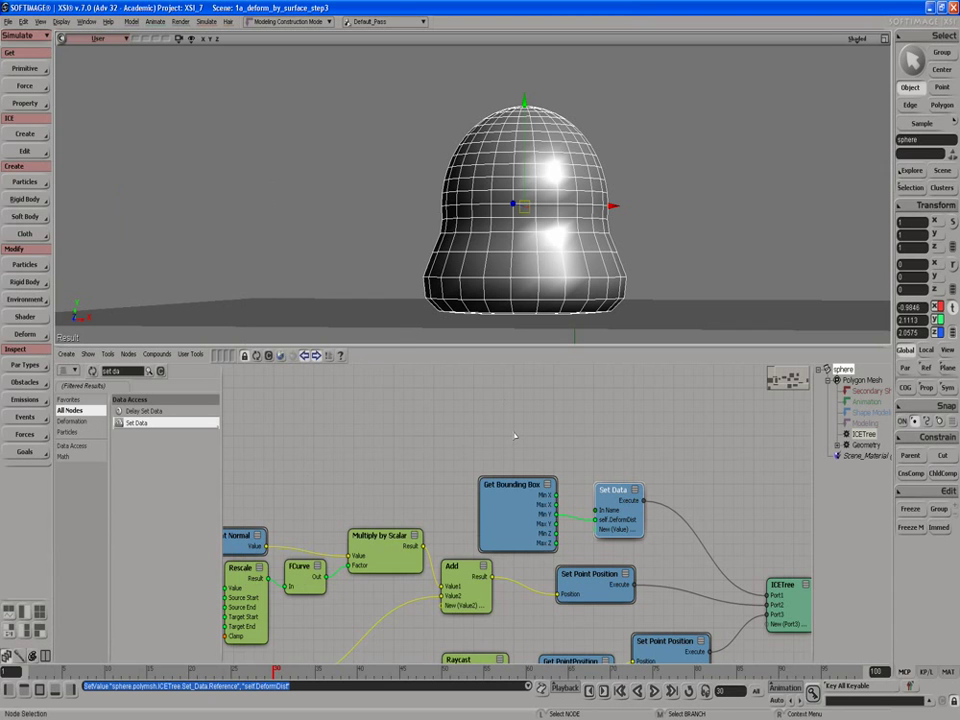
# Move Get Bounding Box away from Set Data and show numeric values on the self.DeformDist connection.
pyautogui.moveTo(540, 485); pyautogui.dragTo(516, 463)
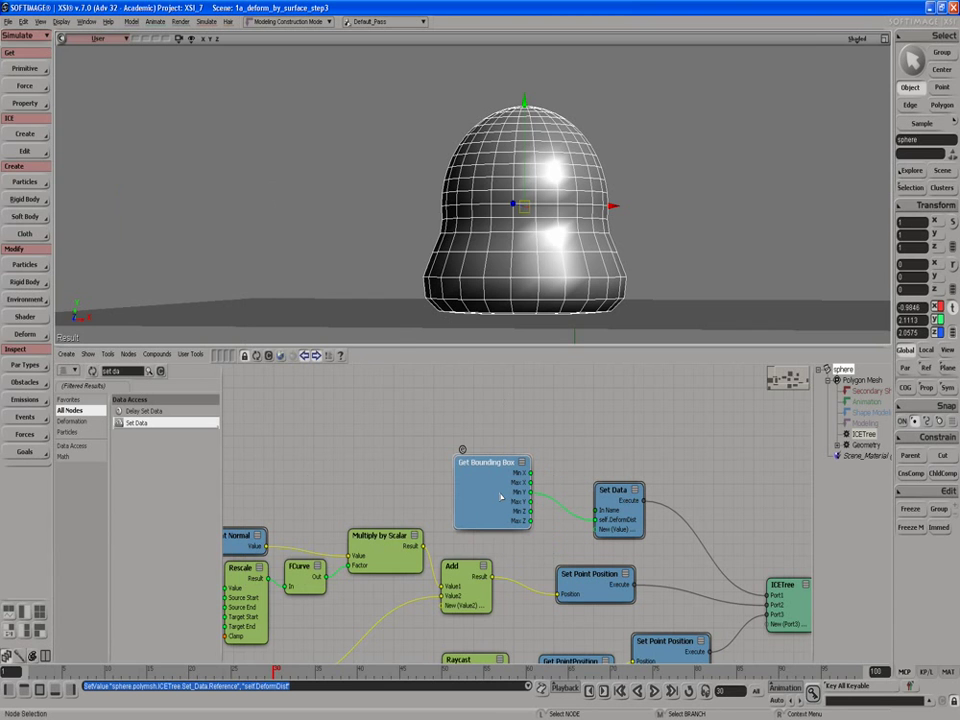
pyautogui.rightClick(572, 512)
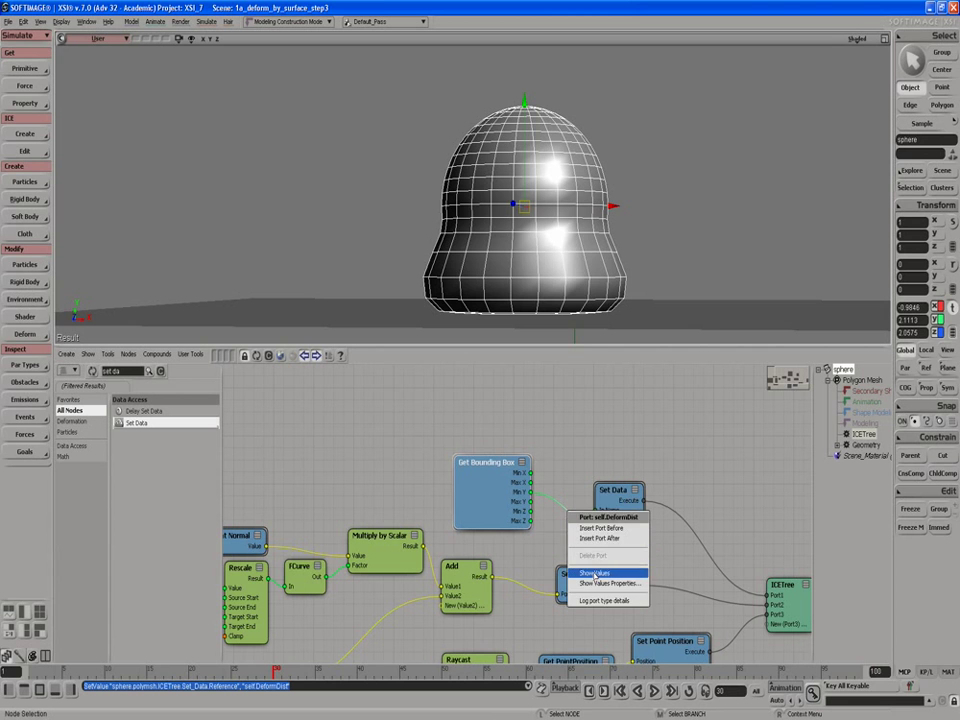
pyautogui.click(595, 574)
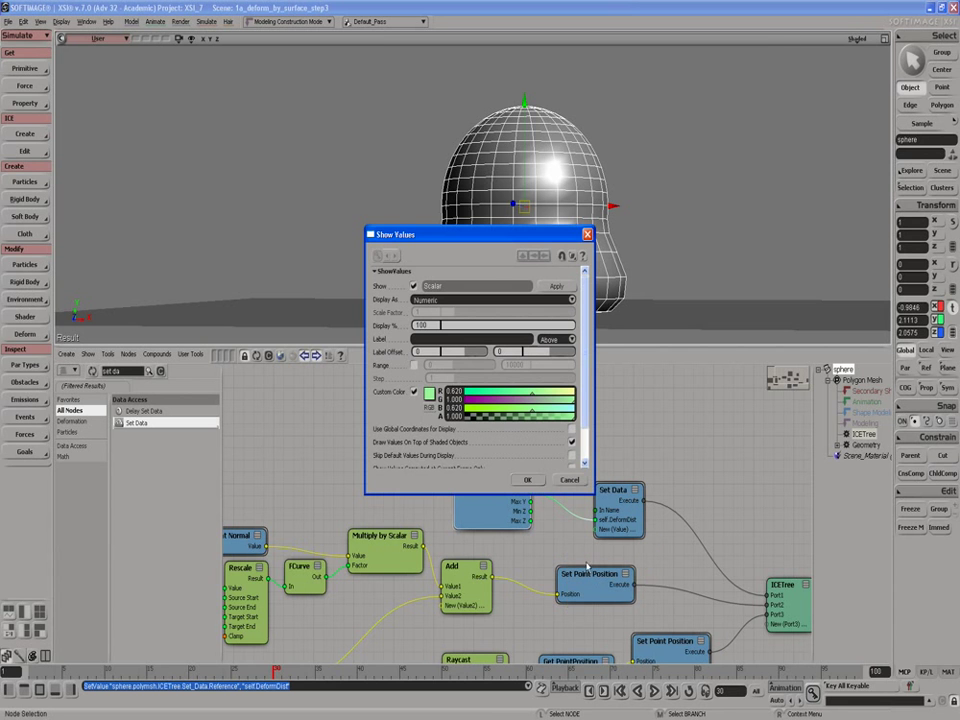
pyautogui.click(524, 479)
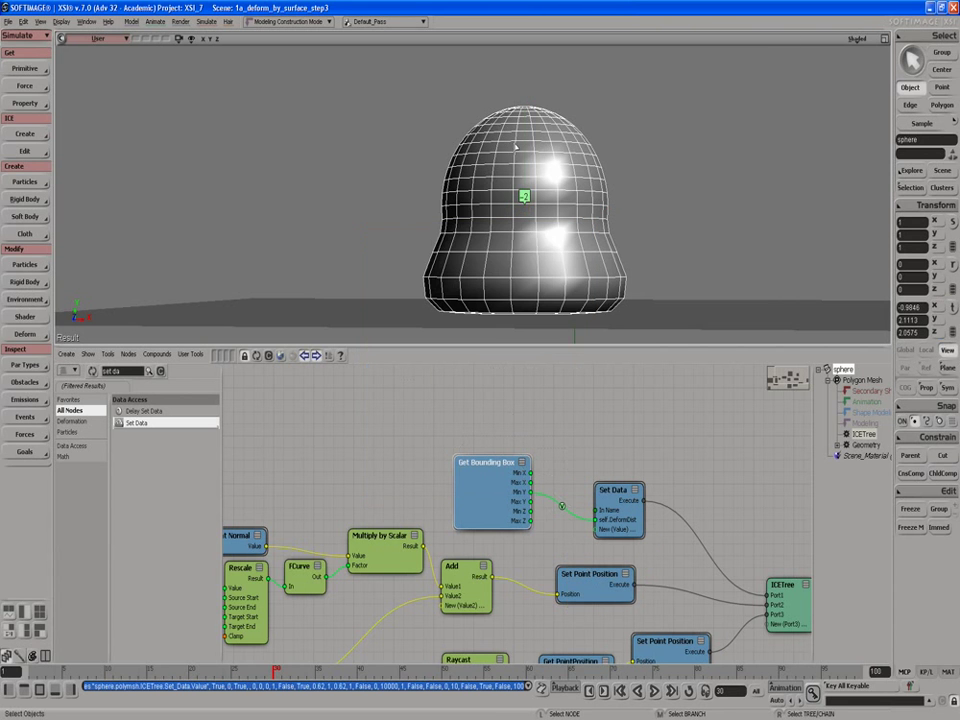
# Raise the sphere about another 0.24 units in Y to test the displayed Min Y value.
pyautogui.press('v')
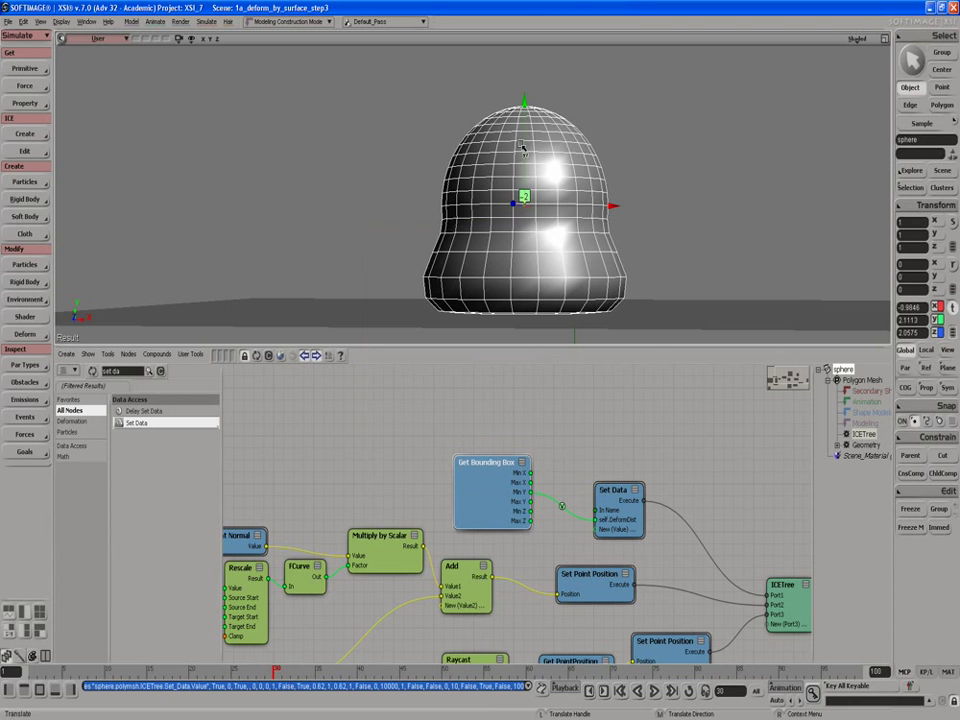
pyautogui.moveTo(523, 150)
pyautogui.mouseDown()
pyautogui.moveTo(521, 77)
pyautogui.moveTo(516, 140)
pyautogui.mouseUp()
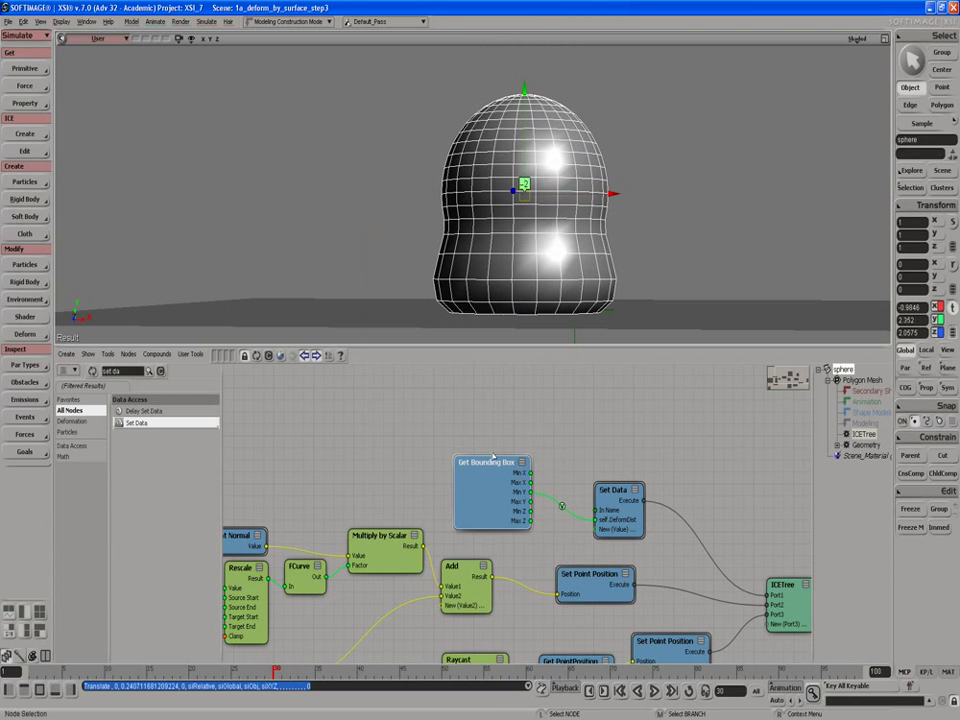
# Open the Get Bounding Box compound for editing and add a Get Data node above Get Particle Position.
pyautogui.moveTo(476, 485); pyautogui.dragTo(474, 486)
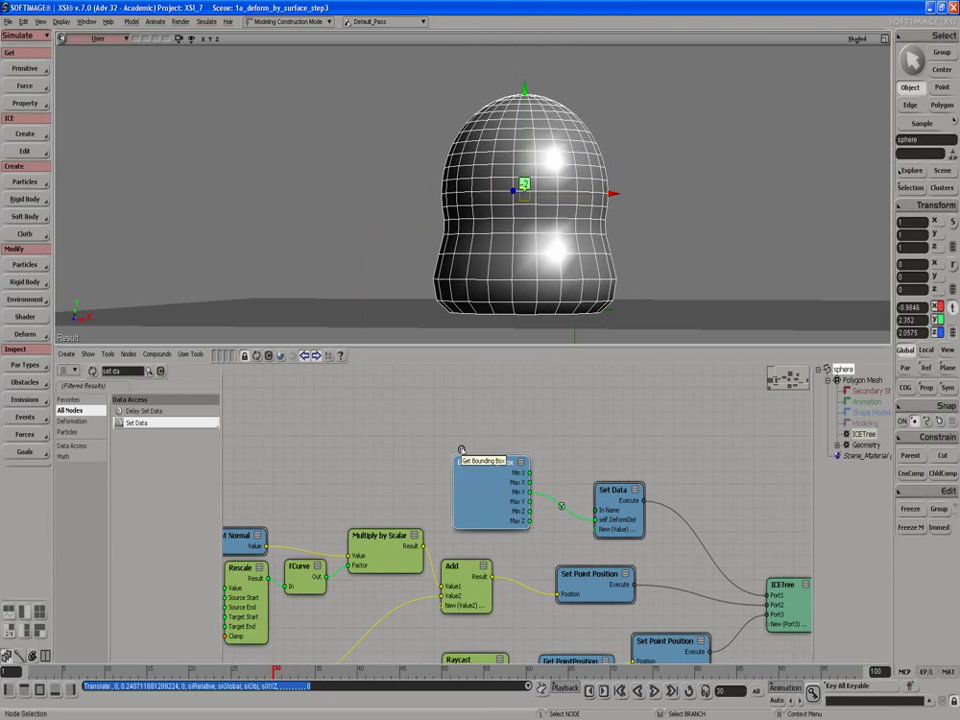
pyautogui.doubleClick(461, 452)
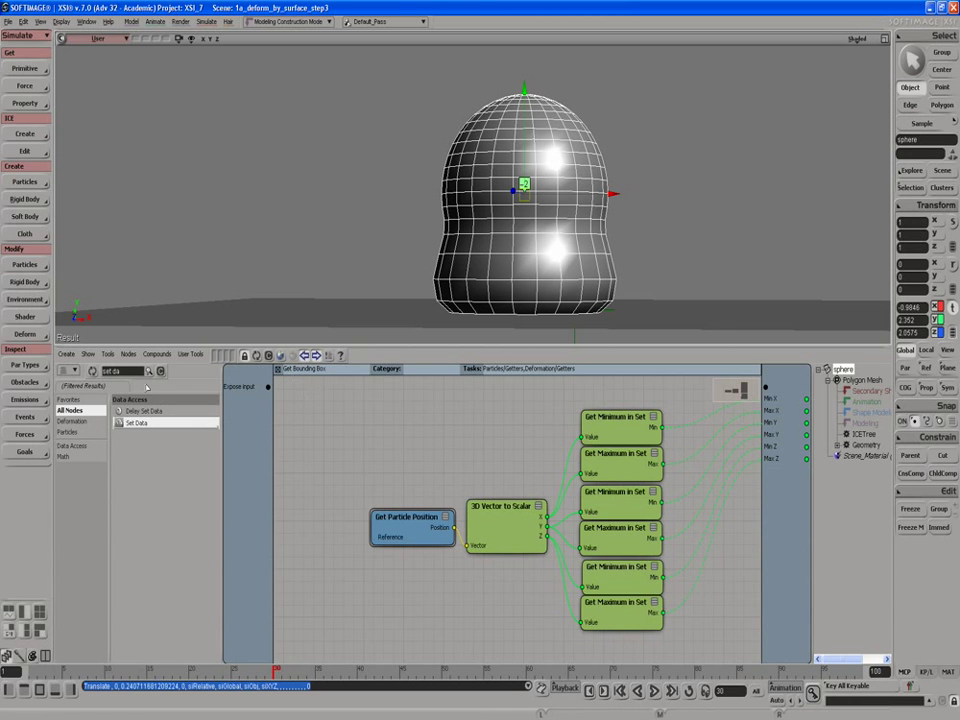
pyautogui.click(136, 371)
pyautogui.write('data')
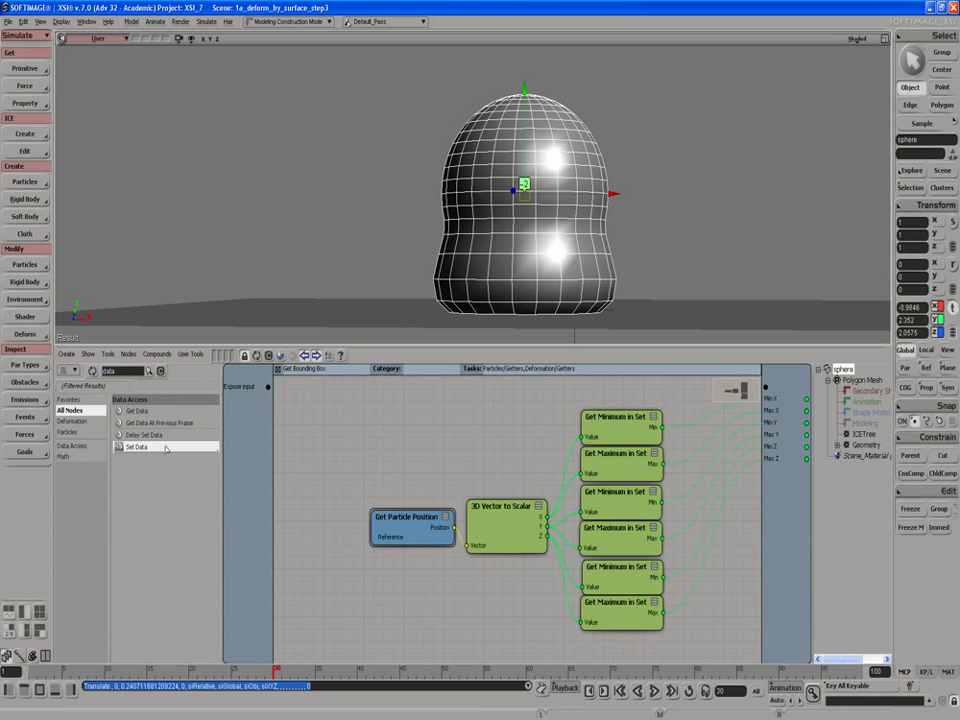
pyautogui.moveTo(136, 411); pyautogui.dragTo(377, 432)
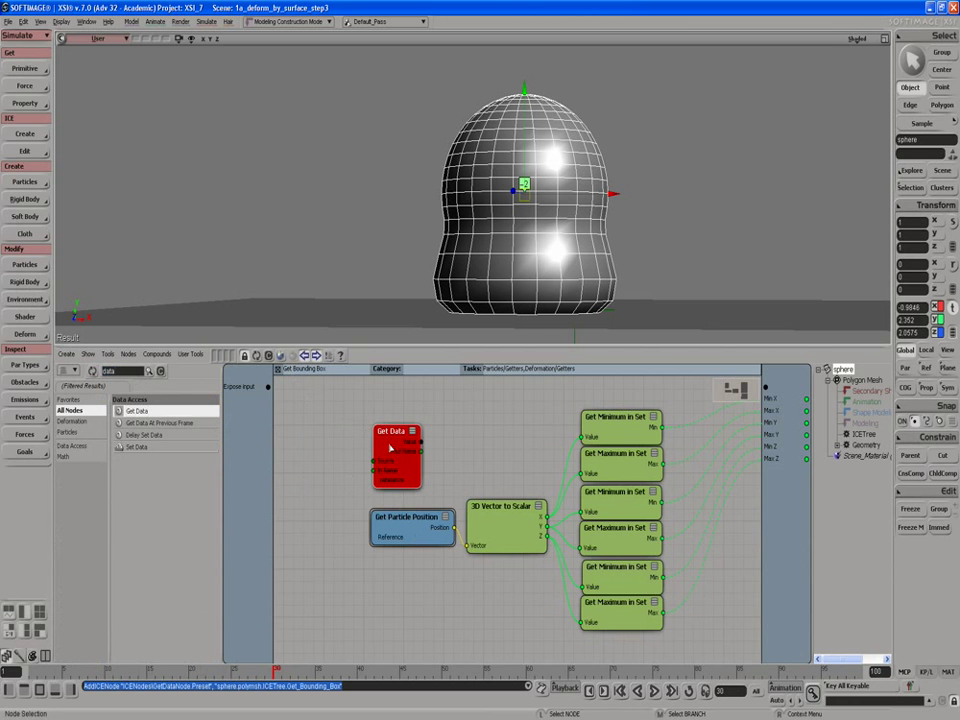
# Set the new Get Data node's reference to the sphere's global kinematics, sphere.kine.global.
pyautogui.doubleClick(391, 449)
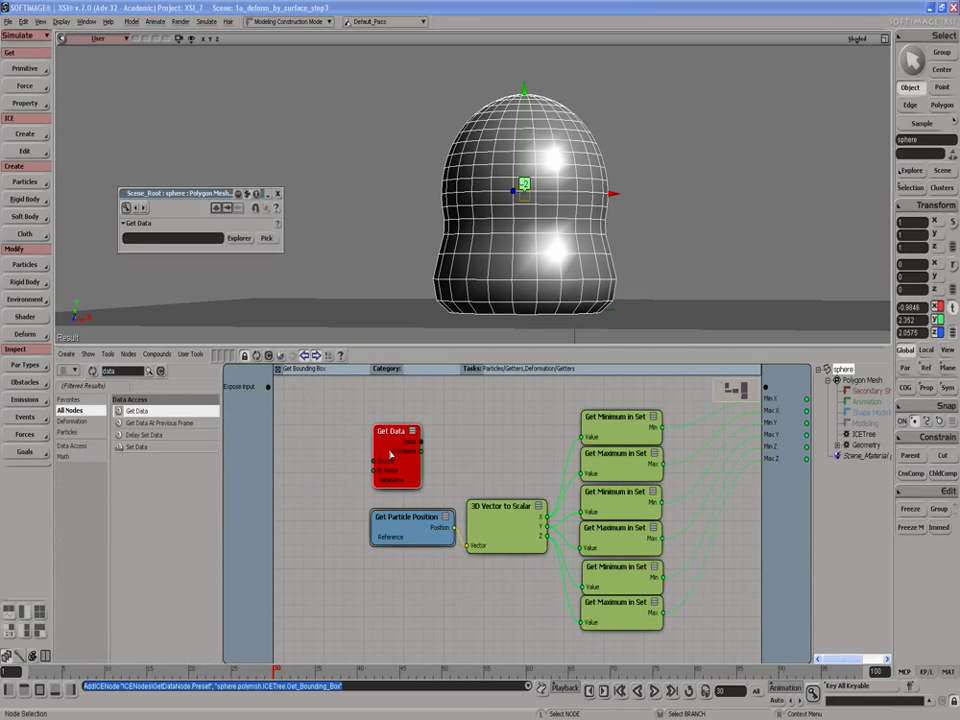
pyautogui.click(239, 237)
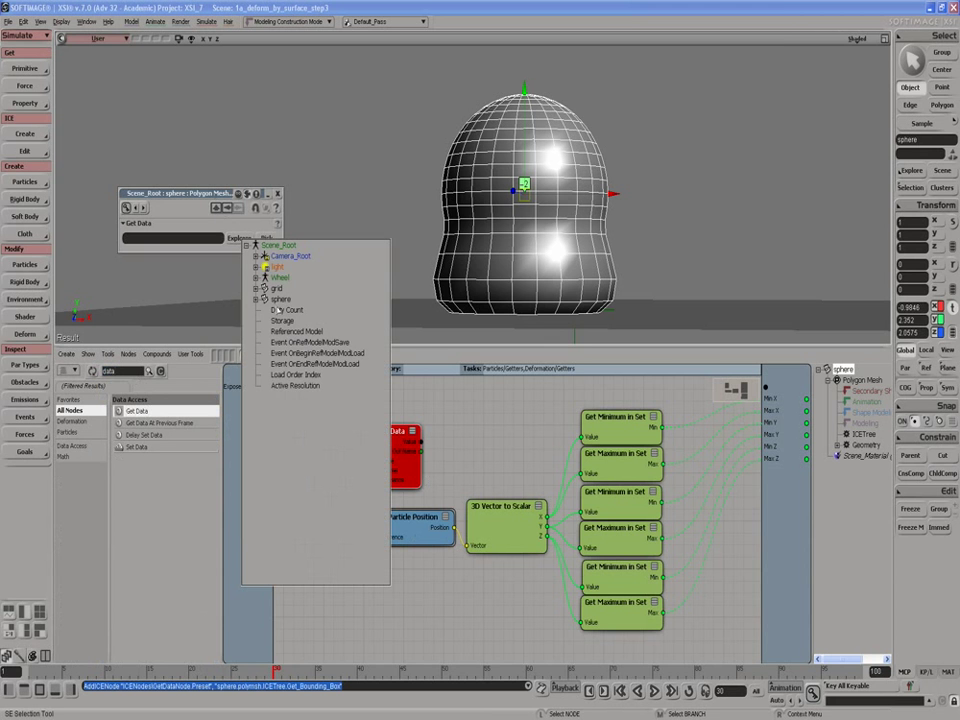
pyautogui.click(257, 299)
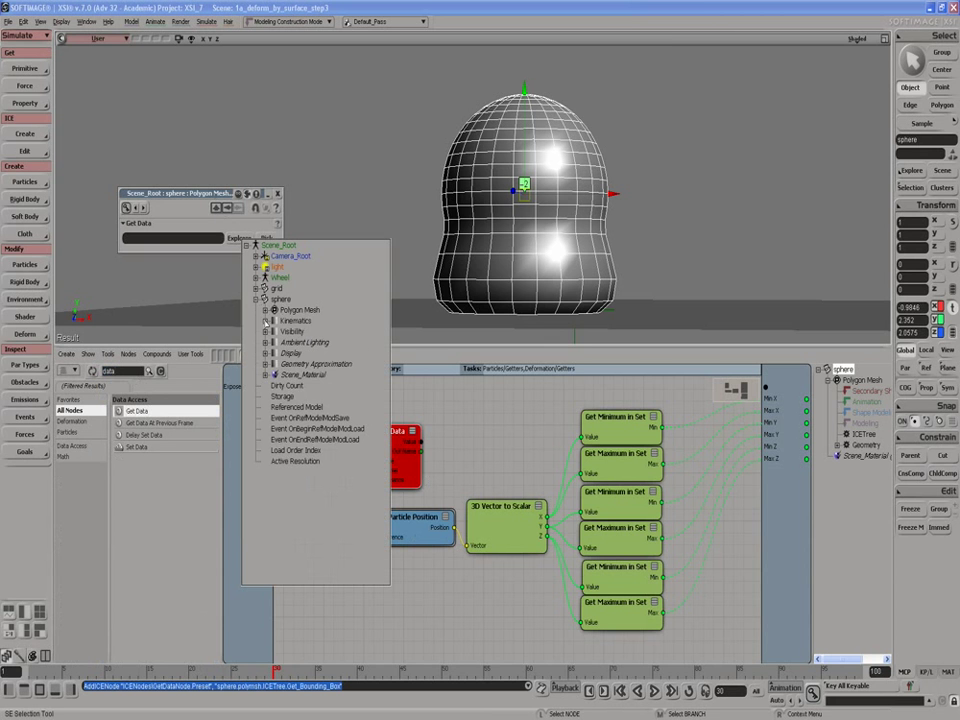
pyautogui.click(265, 320)
pyautogui.click(314, 331)
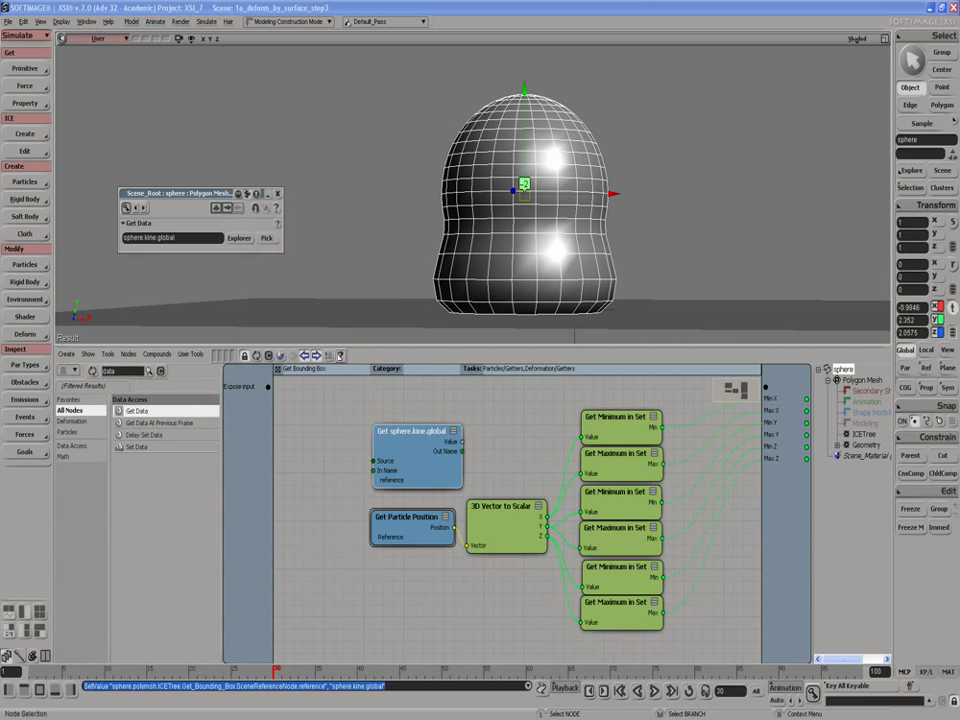
# Move Get sphere.kine.global and Get Particle Position away from 3D Vector to Scalar to make room for another node.
pyautogui.moveTo(396, 450); pyautogui.dragTo(381, 447)
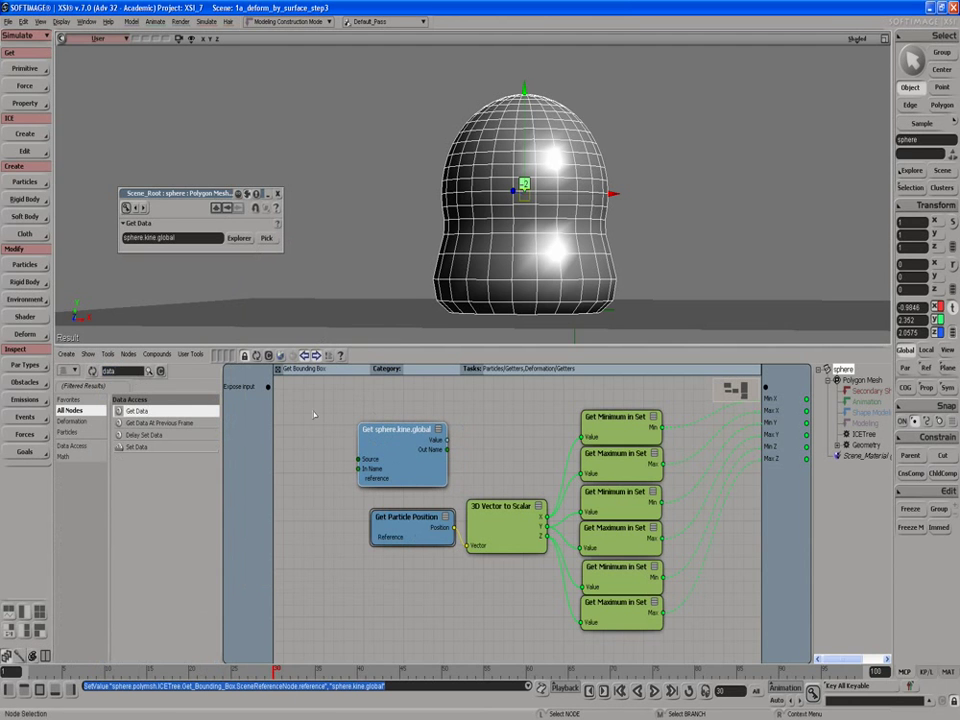
pyautogui.moveTo(433, 530); pyautogui.dragTo(420, 572)
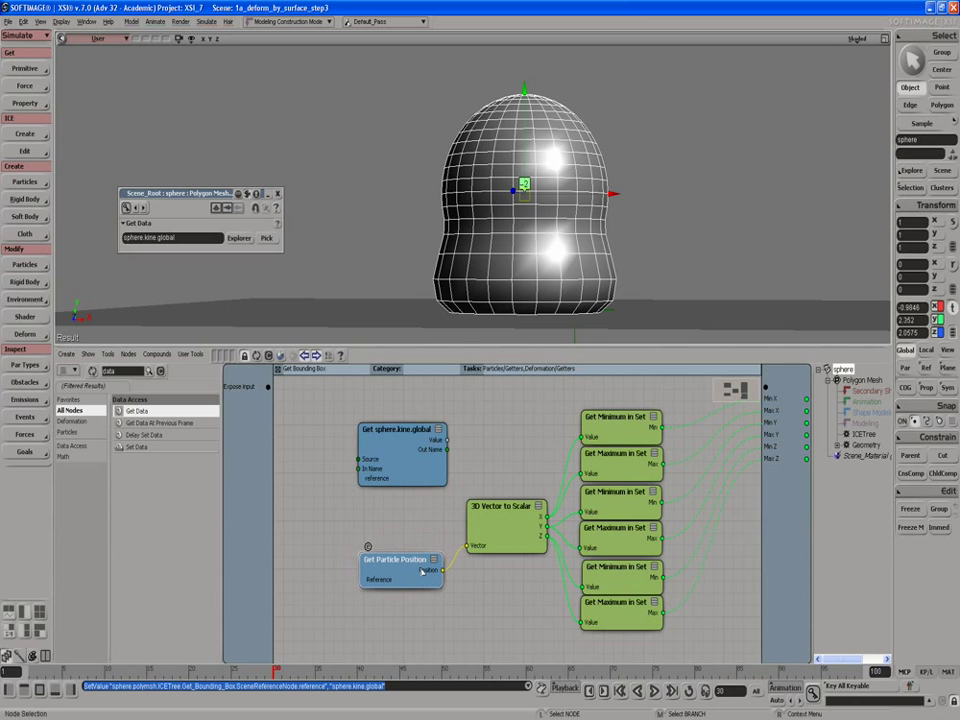
pyautogui.moveTo(415, 479); pyautogui.dragTo(386, 491)
pyautogui.moveTo(398, 559); pyautogui.dragTo(360, 586)
pyautogui.moveTo(384, 485); pyautogui.dragTo(373, 491)
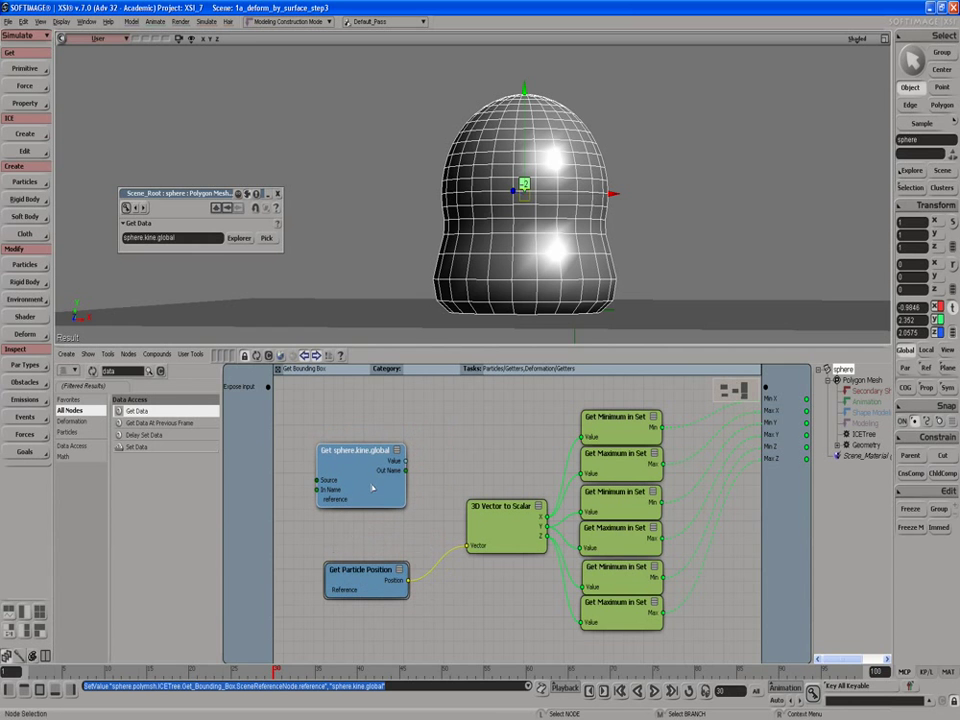
# Search the nodes for "mul" and add a Multiply Vector by Matrix node to the compound.
pyautogui.doubleClick(129, 374)
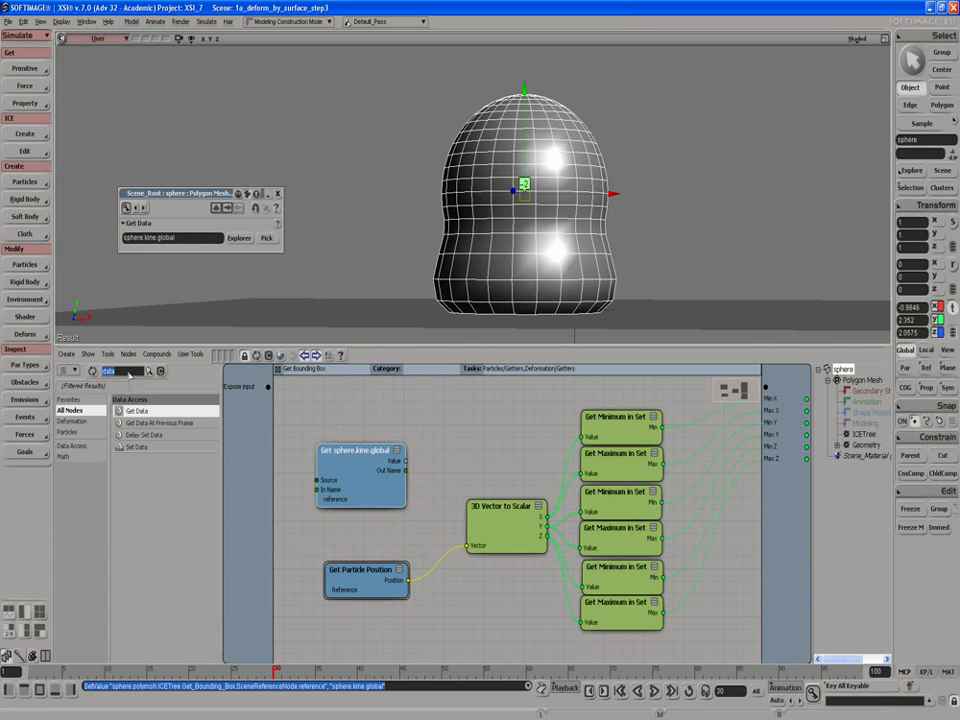
pyautogui.write('mu')
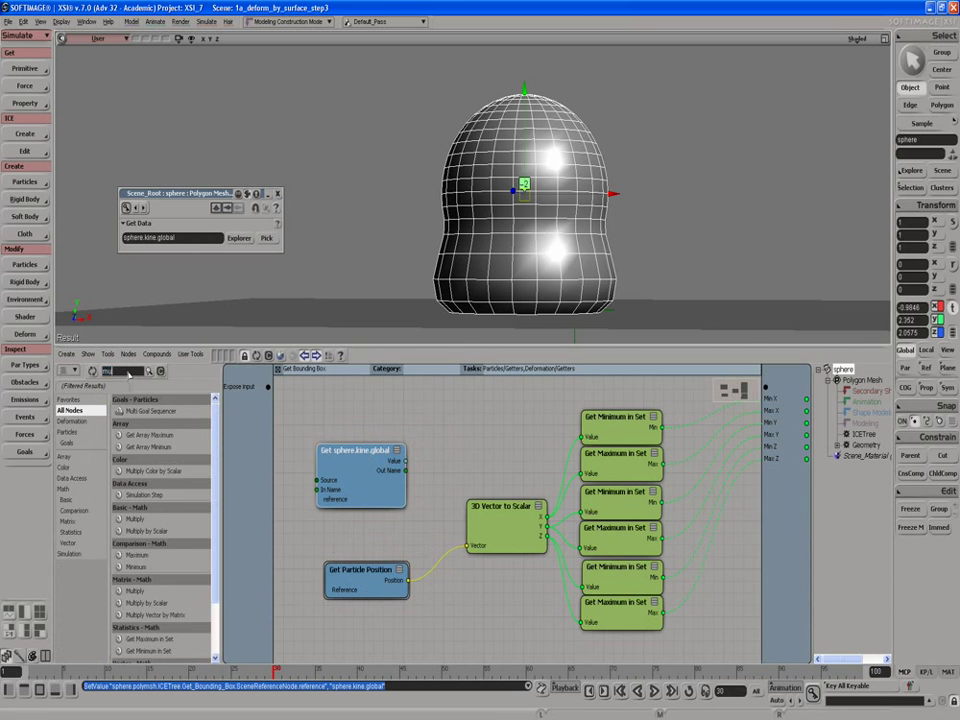
pyautogui.write('l')
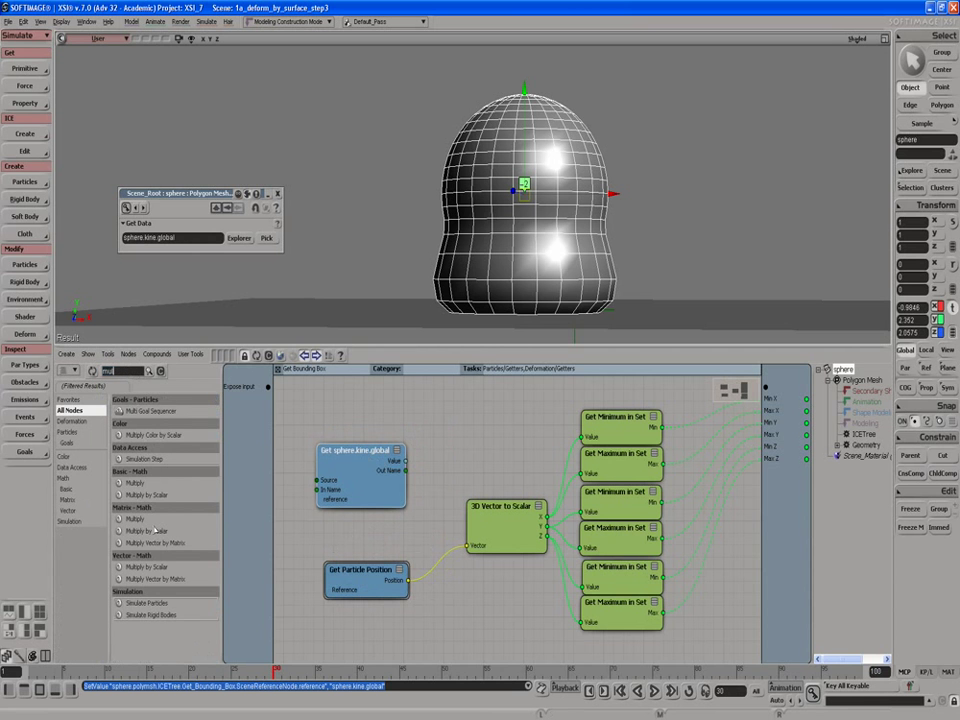
pyautogui.moveTo(145, 579); pyautogui.dragTo(409, 451)
# Wire the sphere's global Value into Matrix and the particle Position into Vector, and feed Multiply Vector by Matrix's Result into 3D Vector to Scalar.
pyautogui.moveTo(364, 482); pyautogui.dragTo(424, 466)
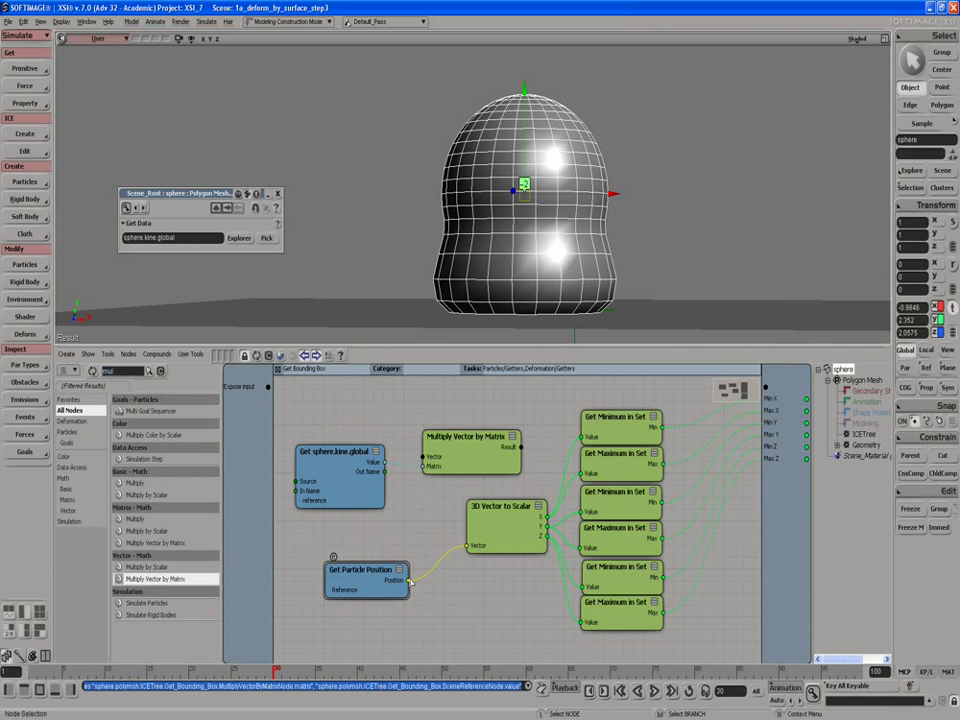
pyautogui.moveTo(409, 580); pyautogui.dragTo(430, 460)
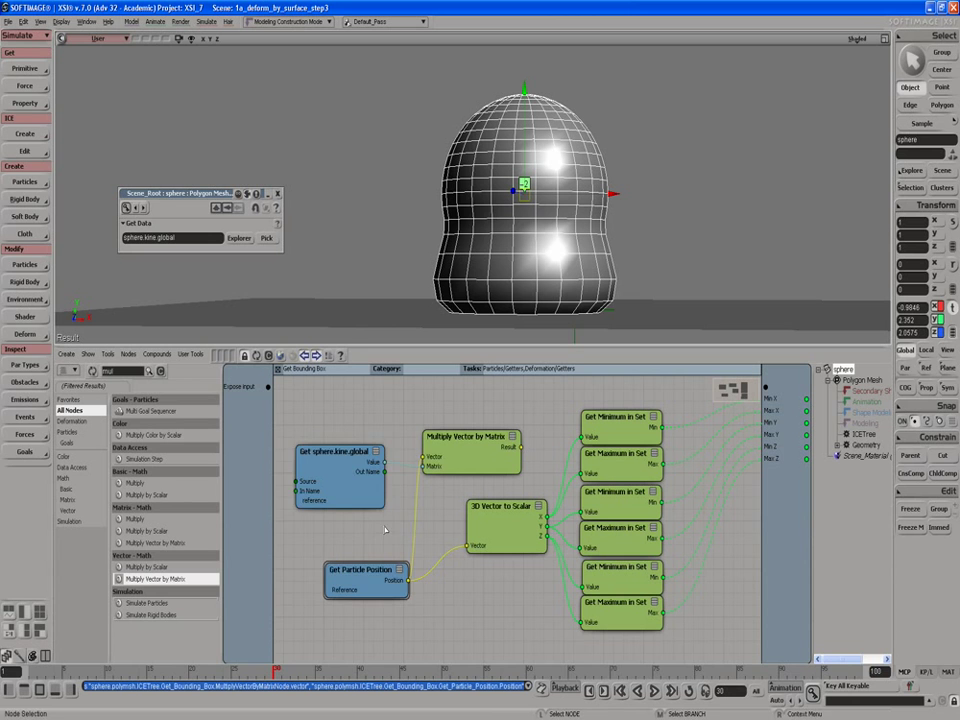
pyautogui.moveTo(340, 452); pyautogui.dragTo(331, 502)
pyautogui.moveTo(461, 455); pyautogui.dragTo(396, 551)
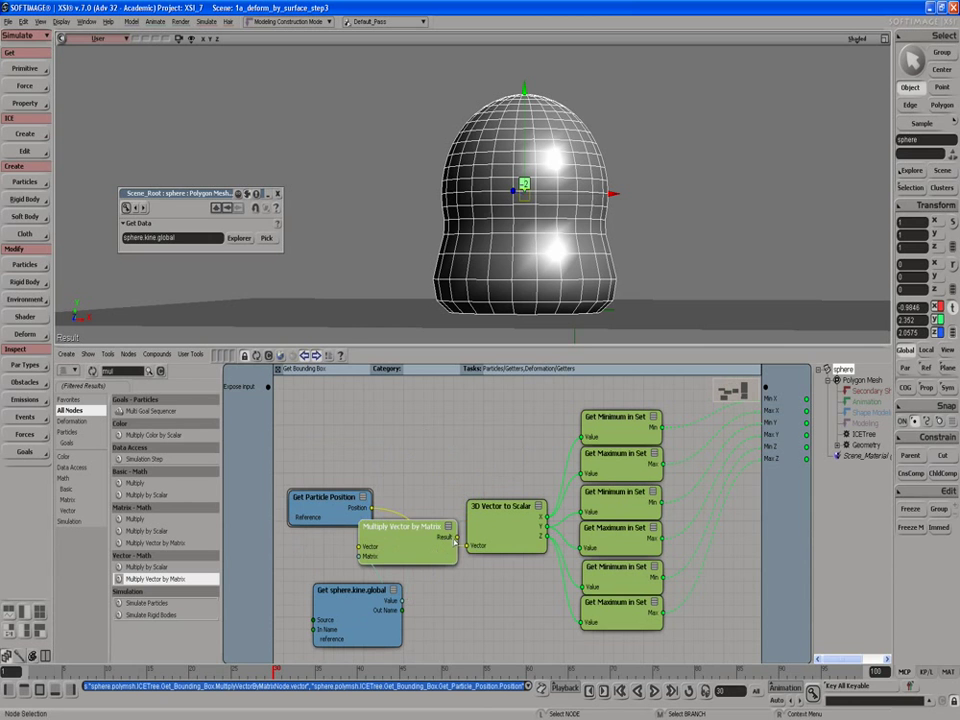
pyautogui.moveTo(457, 539); pyautogui.dragTo(472, 546)
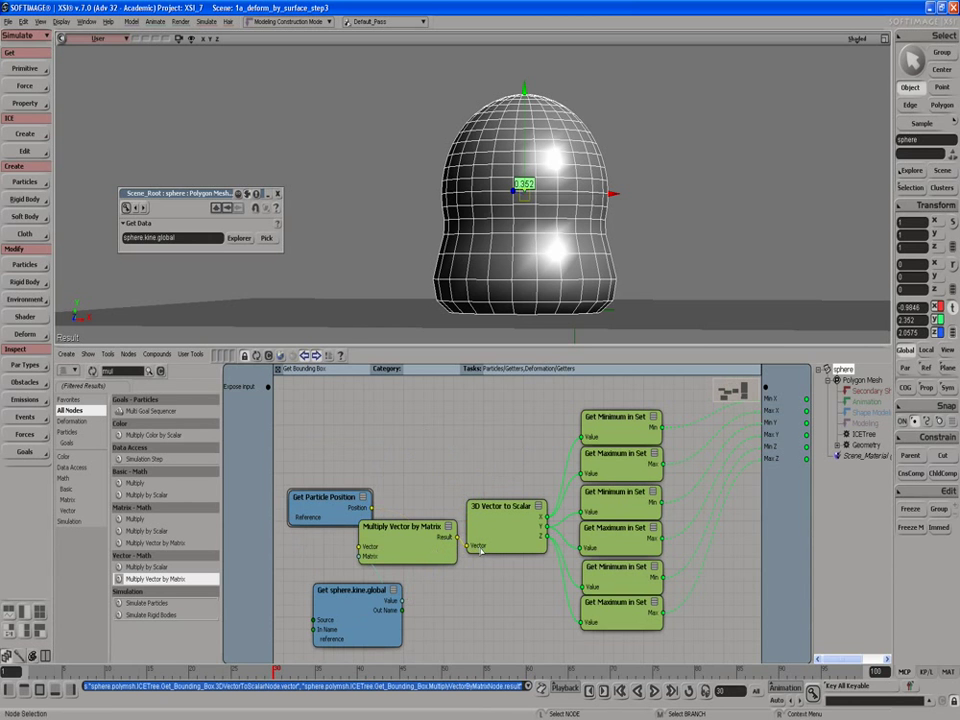
# Space out Get Particle Position, Get sphere.kine.global, Multiply Vector by Matrix and 3D Vector to Scalar so the nodes do not overlap.
pyautogui.moveTo(331, 501); pyautogui.dragTo(334, 456)
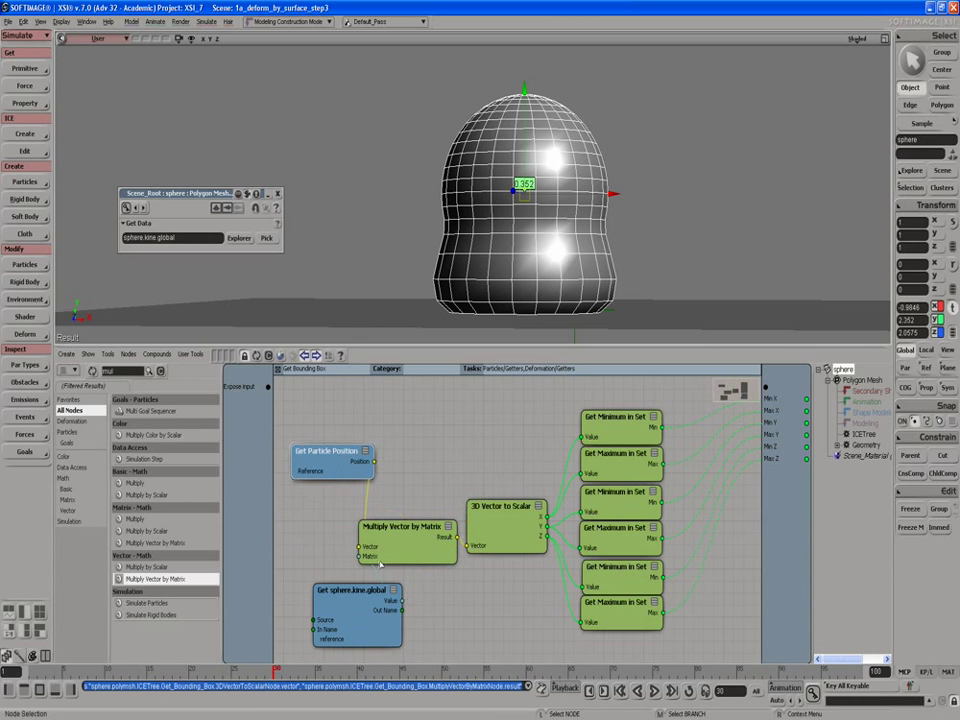
pyautogui.moveTo(493, 508); pyautogui.dragTo(528, 503)
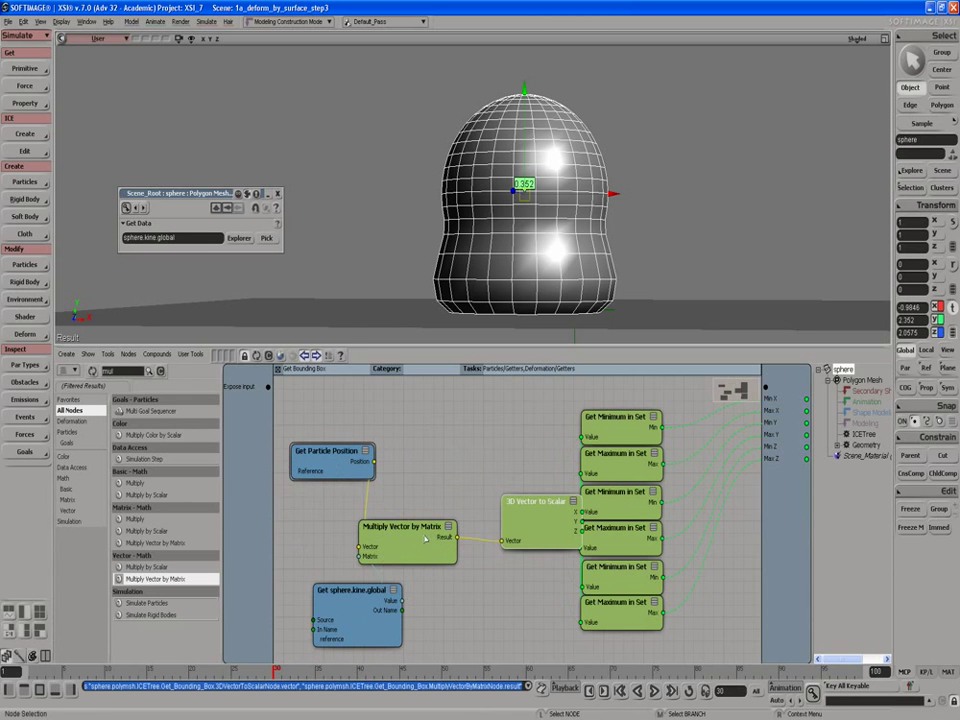
pyautogui.moveTo(405, 527); pyautogui.dragTo(432, 521)
pyautogui.moveTo(520, 511); pyautogui.dragTo(501, 508)
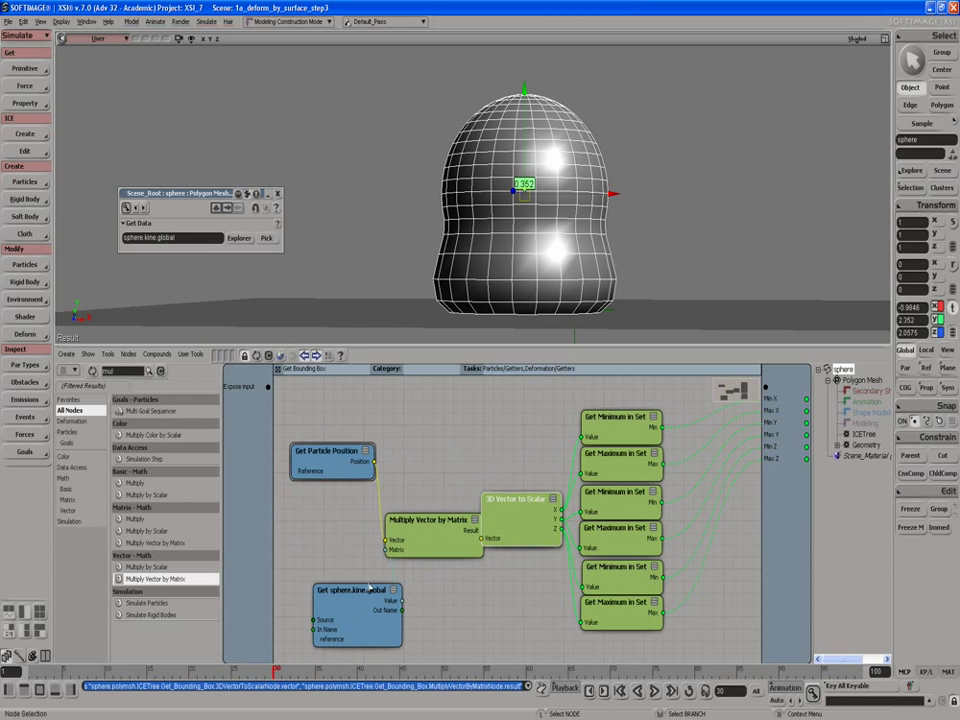
pyautogui.moveTo(382, 590); pyautogui.dragTo(348, 583)
pyautogui.scroll(-2, 350, 571)
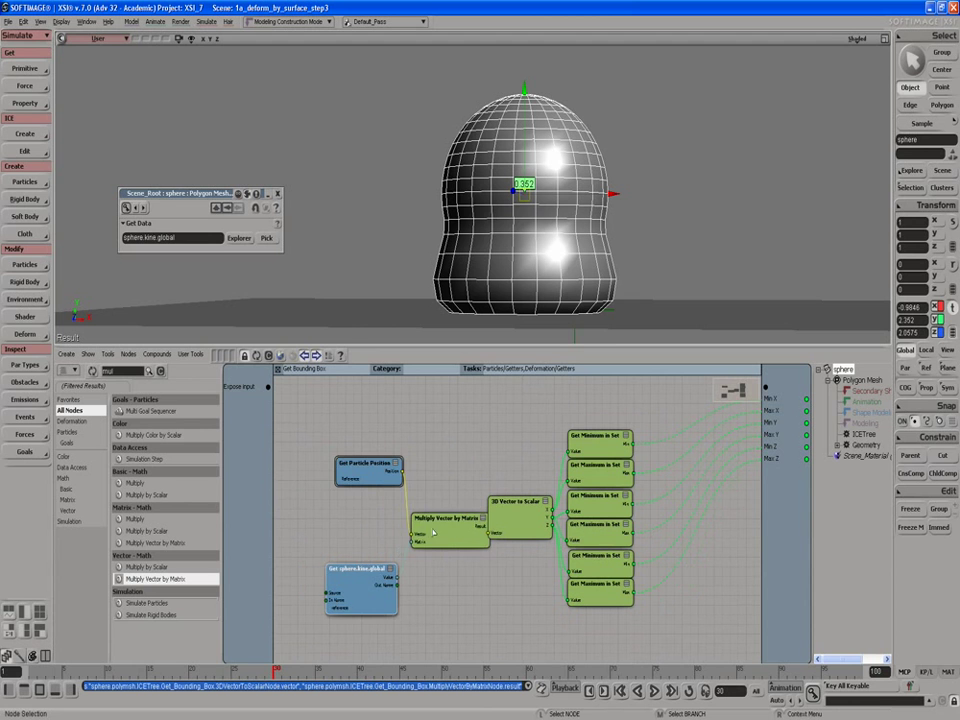
pyautogui.moveTo(433, 532); pyautogui.dragTo(406, 525)
pyautogui.moveTo(362, 466); pyautogui.dragTo(324, 461)
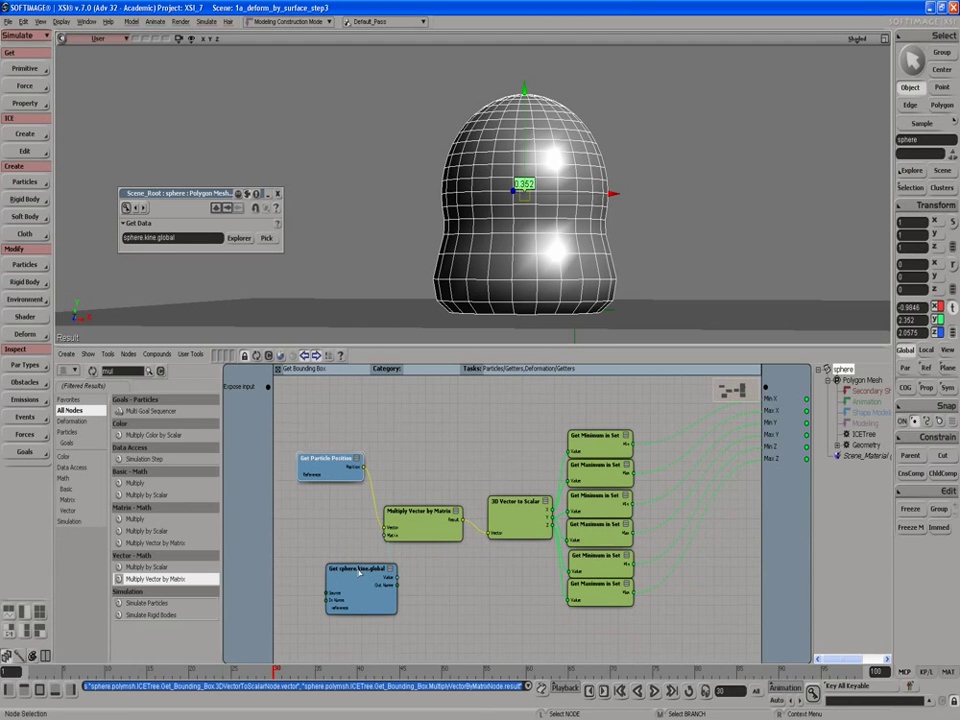
pyautogui.moveTo(358, 572); pyautogui.dragTo(339, 558)
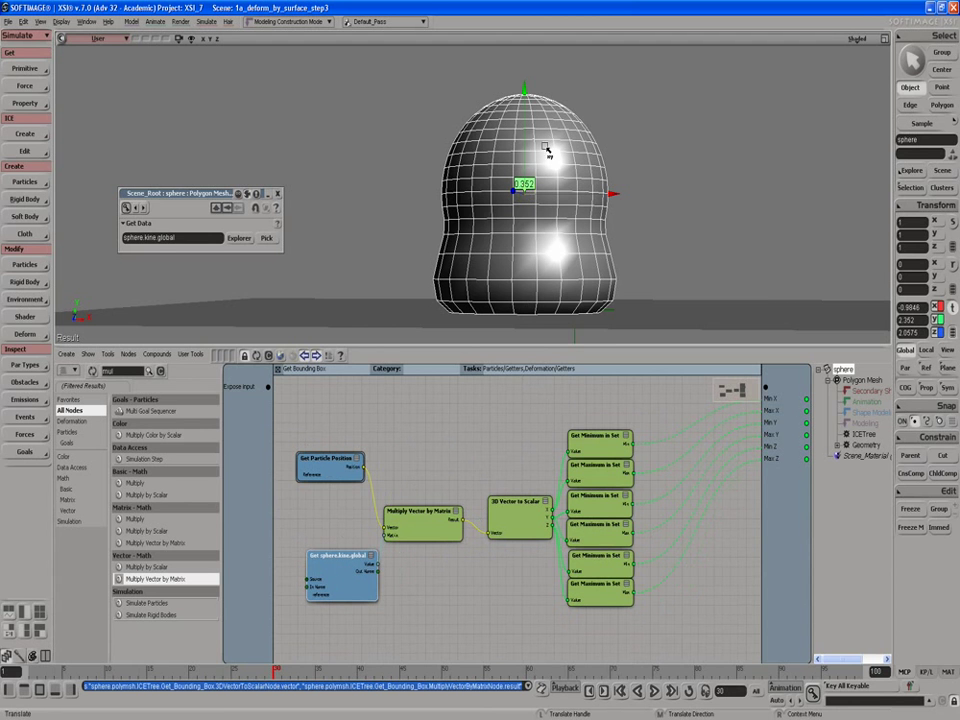
# Lower the sphere about 0.35 units in Y to test Min Y, and return from the compound to the main ICE tree.
pyautogui.moveTo(524, 96)
pyautogui.mouseDown()
pyautogui.moveTo(520, 138)
pyautogui.moveTo(522, 117)
pyautogui.mouseUp()
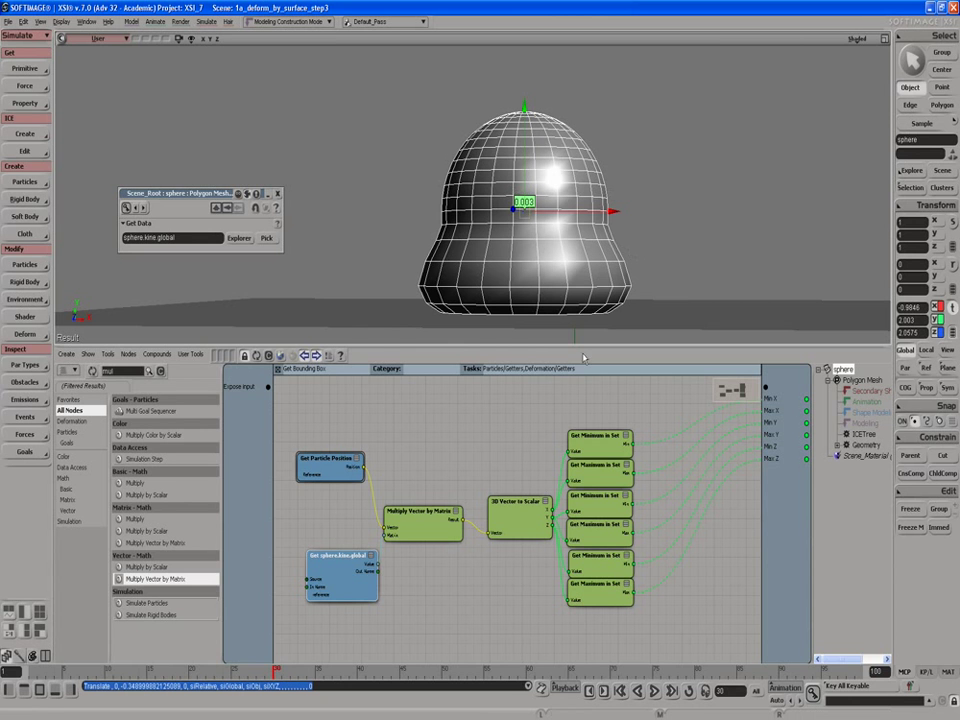
pyautogui.click(278, 369)
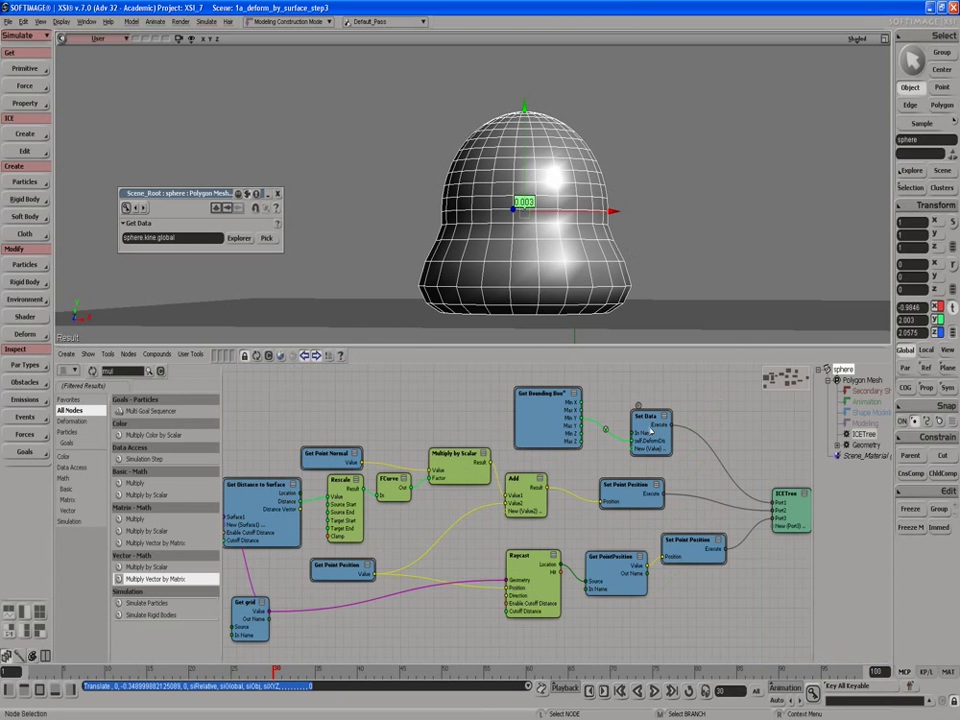
# Disconnect the Set Point Position fed by Add from the ICETree node, and lower the sphere about 0.73 units in Y.
pyautogui.moveTo(693, 496); pyautogui.dragTo(682, 468)
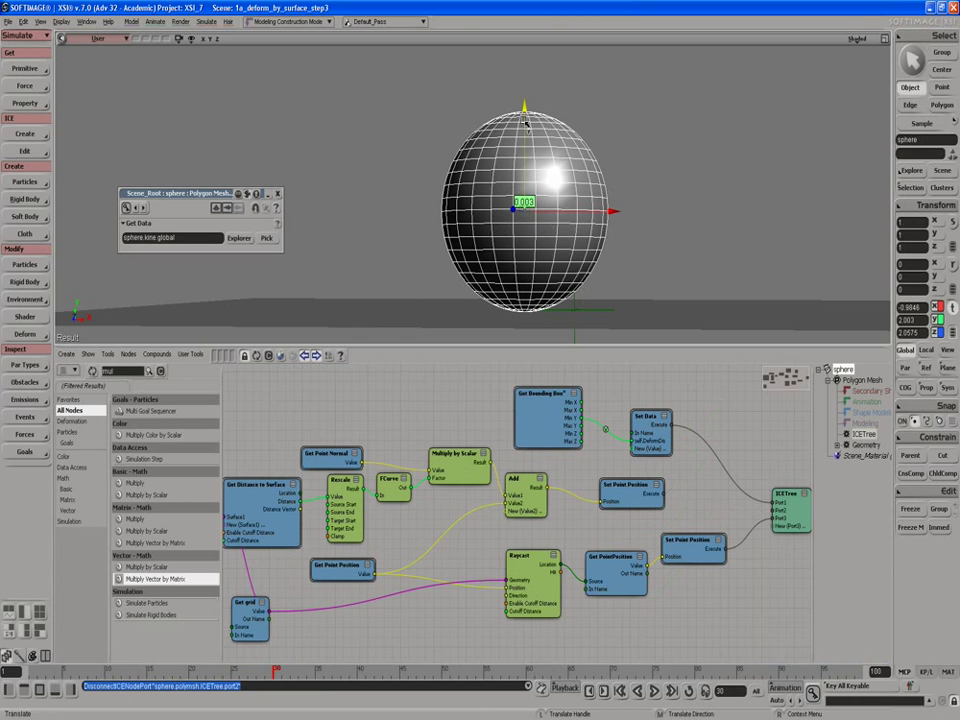
pyautogui.moveTo(525, 122); pyautogui.dragTo(528, 159)
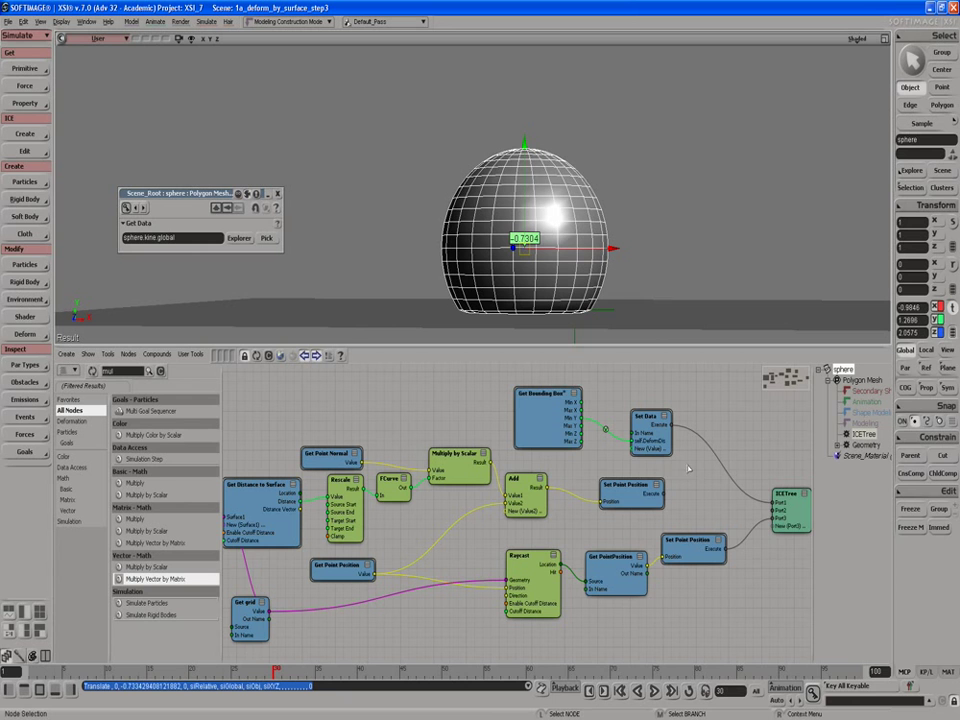
# Duplicate the Get Bounding Box node and place the unconnected copy just above the original.
pyautogui.moveTo(548, 405); pyautogui.dragTo(541, 405)
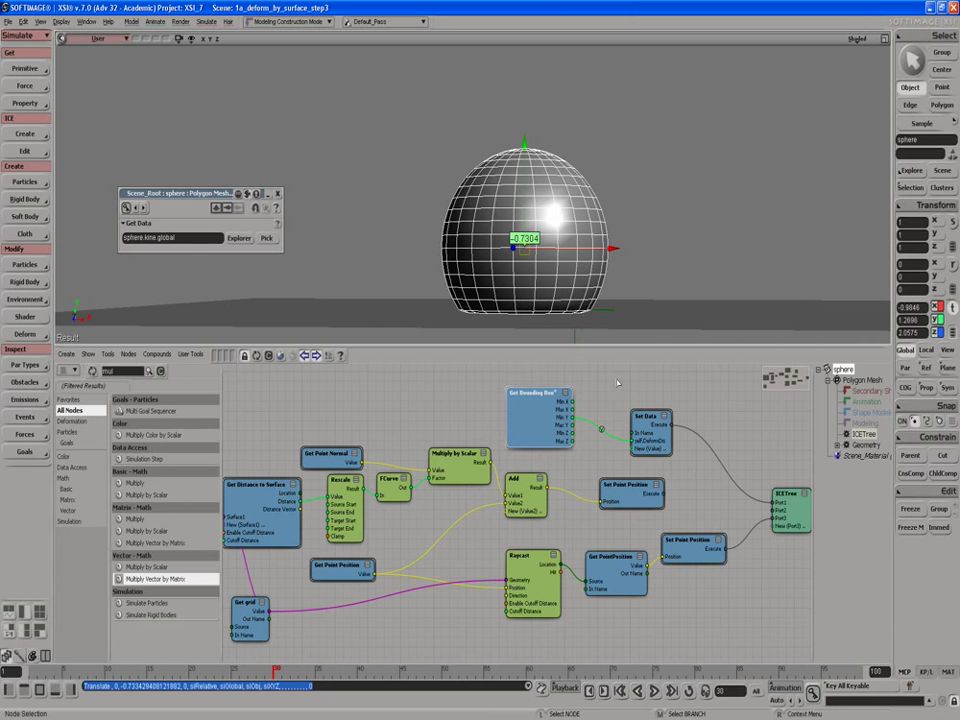
pyautogui.moveTo(552, 415); pyautogui.dragTo(545, 407)
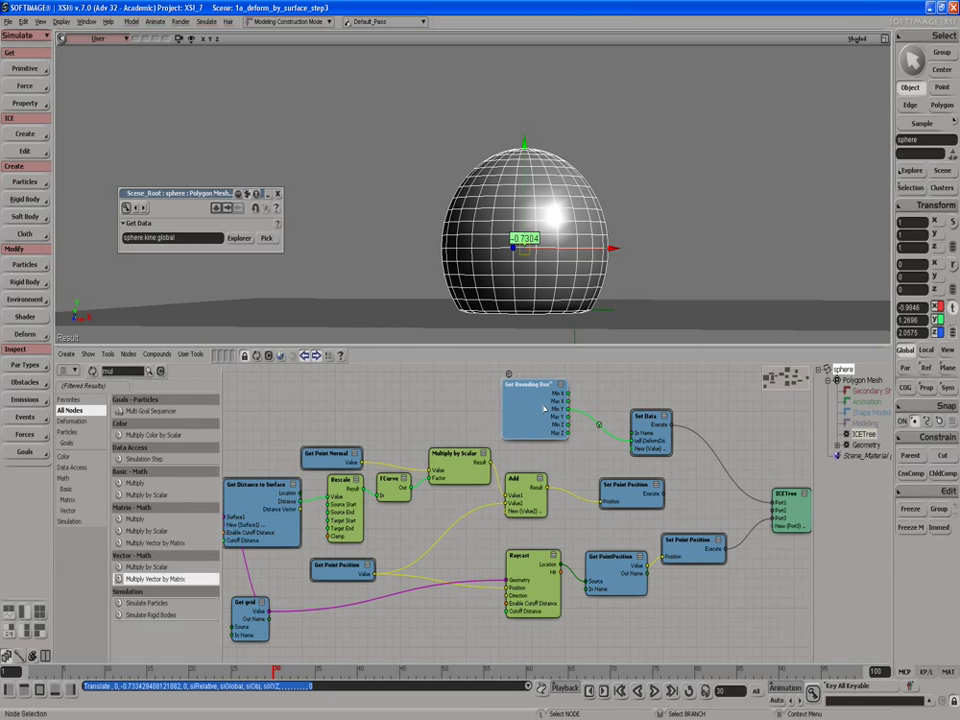
pyautogui.press('ctrl')
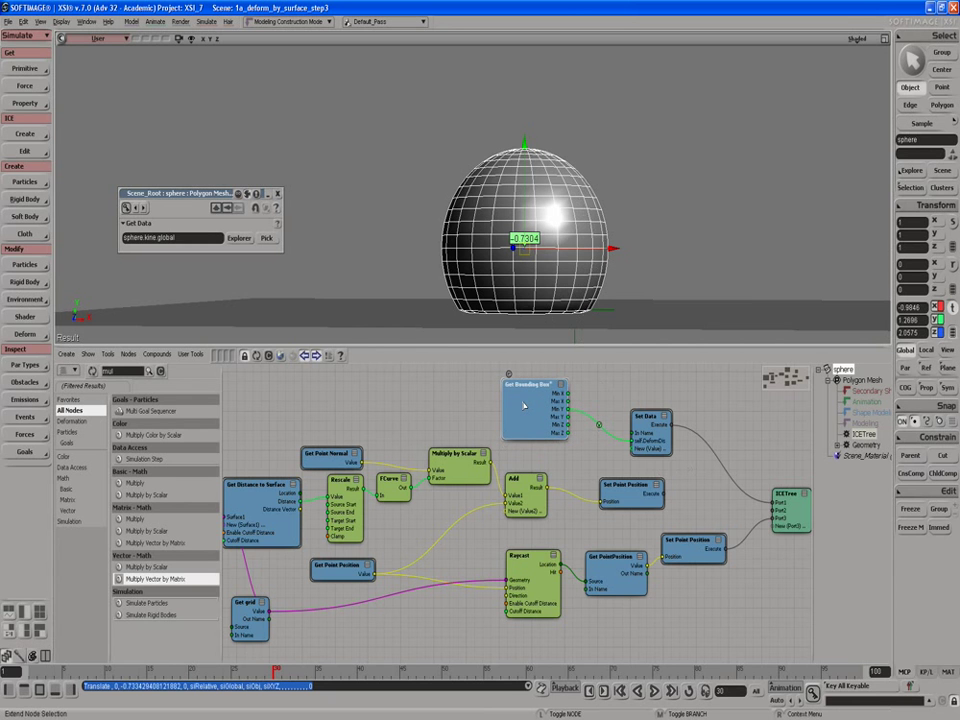
pyautogui.moveTo(523, 405); pyautogui.dragTo(530, 369)
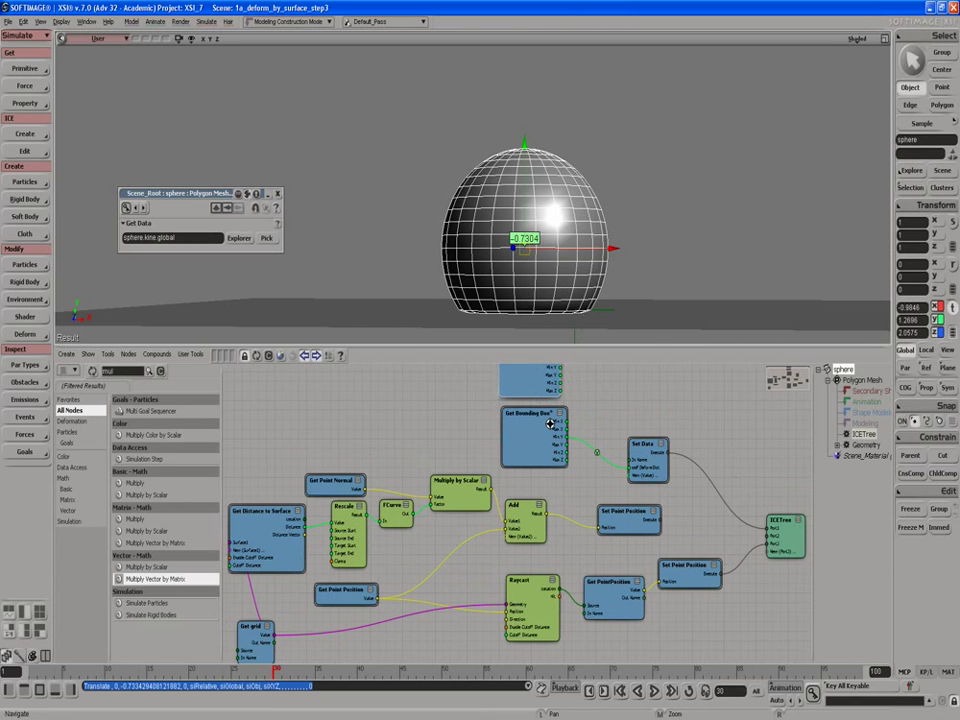
pyautogui.press('s')
pyautogui.press('f')
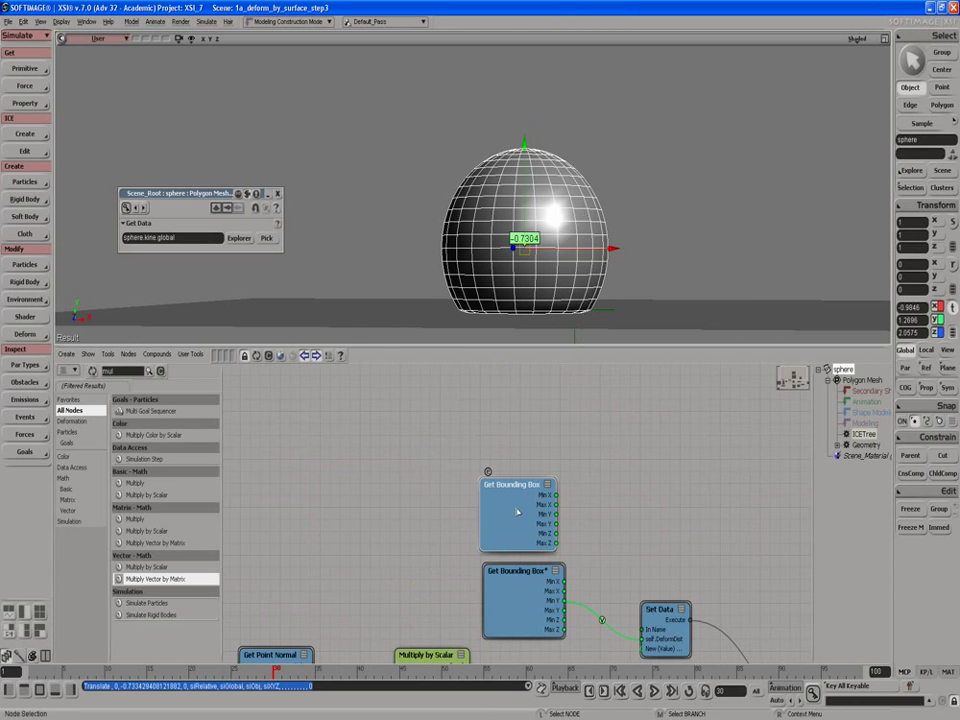
pyautogui.moveTo(527, 498); pyautogui.dragTo(534, 487)
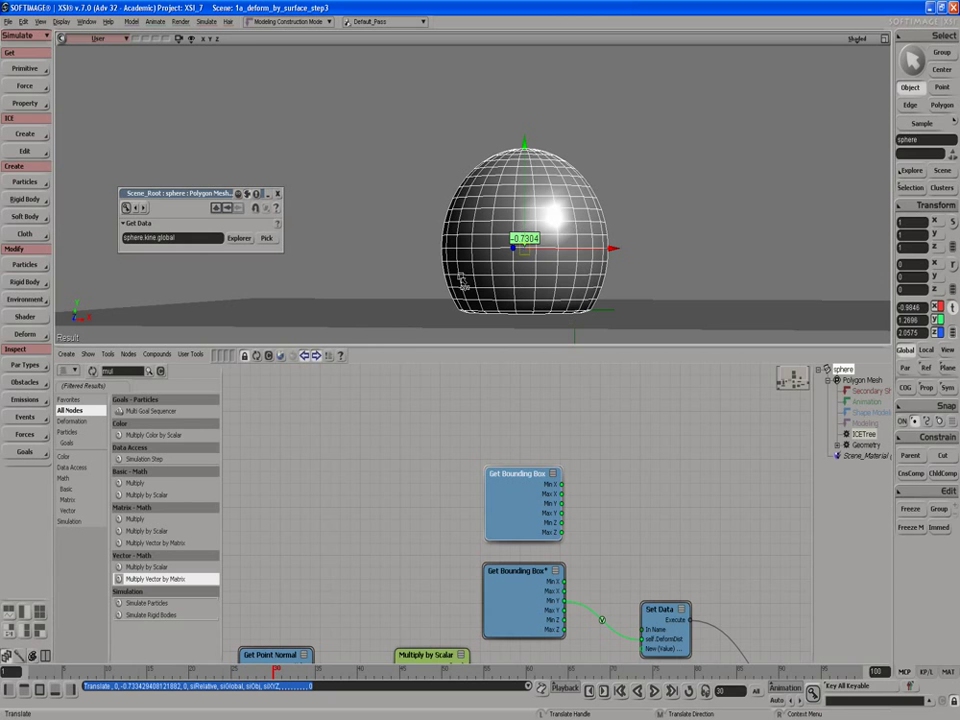
# Open the duplicated Get Bounding Box for editing and expose Get sphere.kine.global's In Name as a compound input.
pyautogui.click(493, 462)
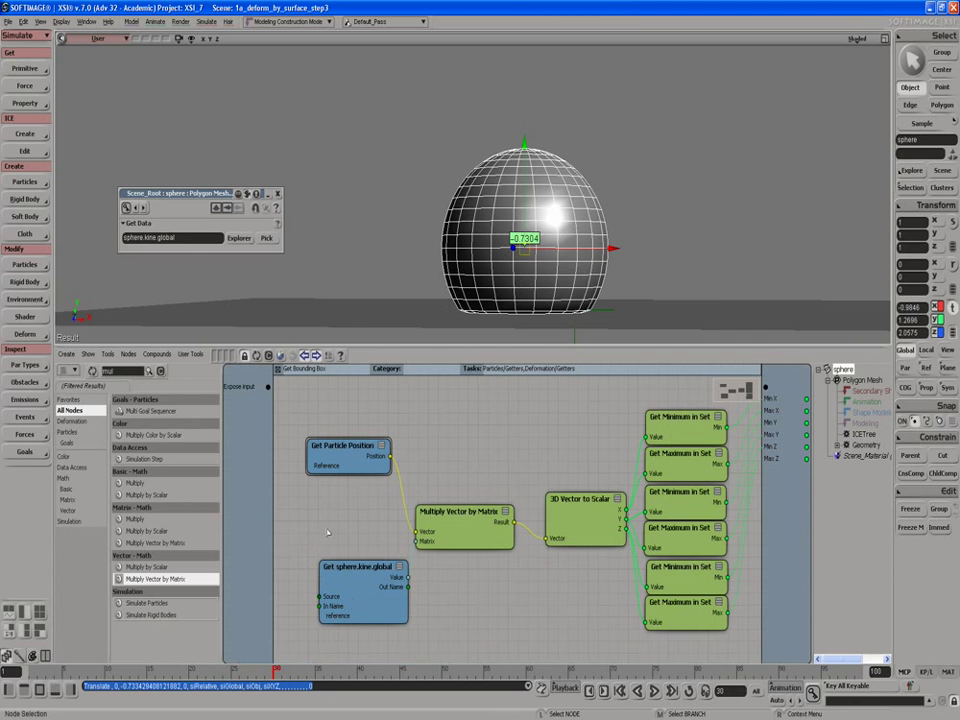
pyautogui.moveTo(268, 387); pyautogui.dragTo(320, 606)
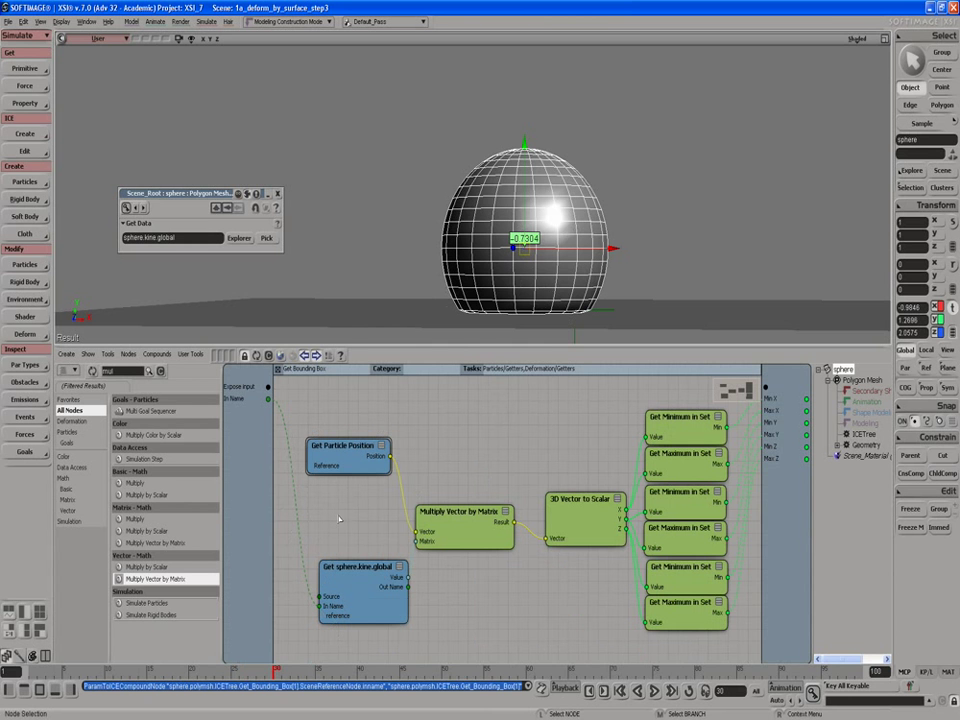
# Add a Get Point Position node to the compound and delete the Get Particle Position node it replaces.
pyautogui.doubleClick(128, 372)
pyautogui.write('poin')
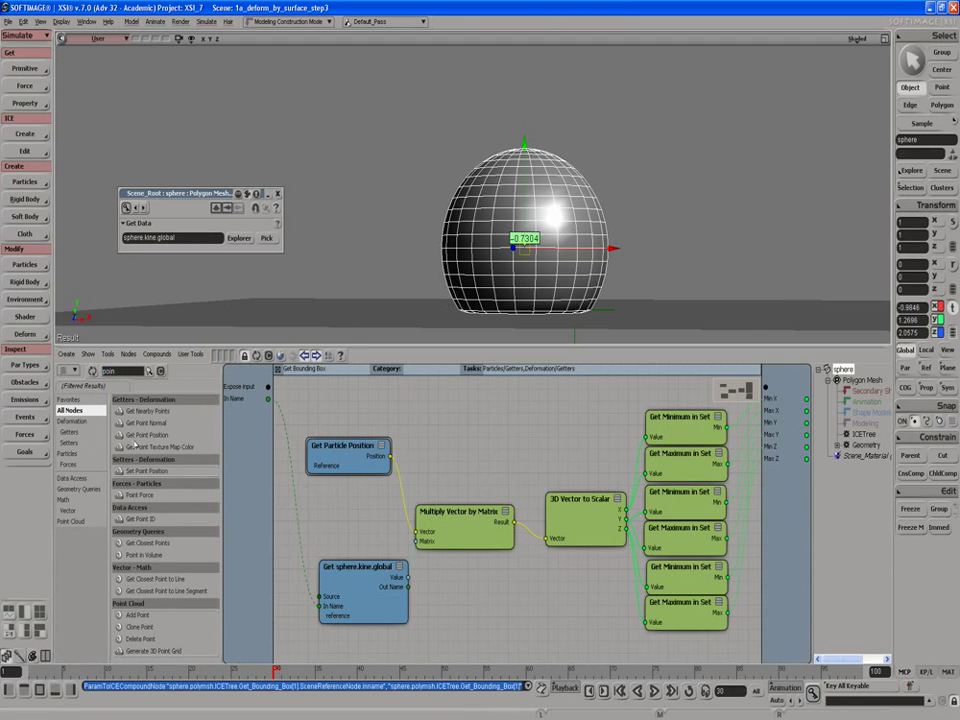
pyautogui.moveTo(147, 435); pyautogui.dragTo(372, 420)
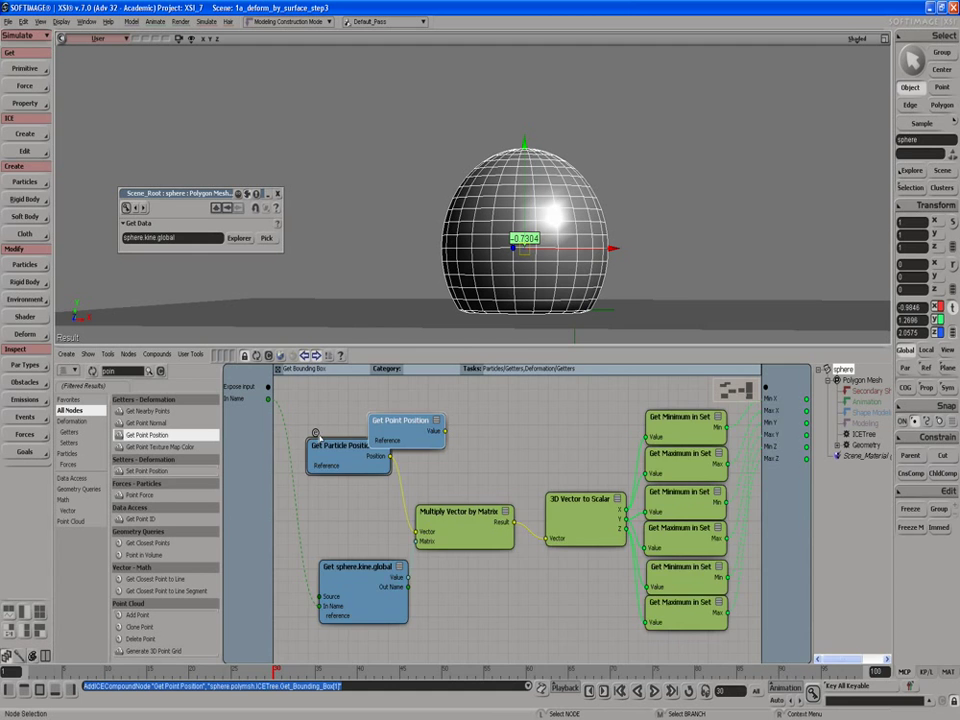
pyautogui.click(316, 435)
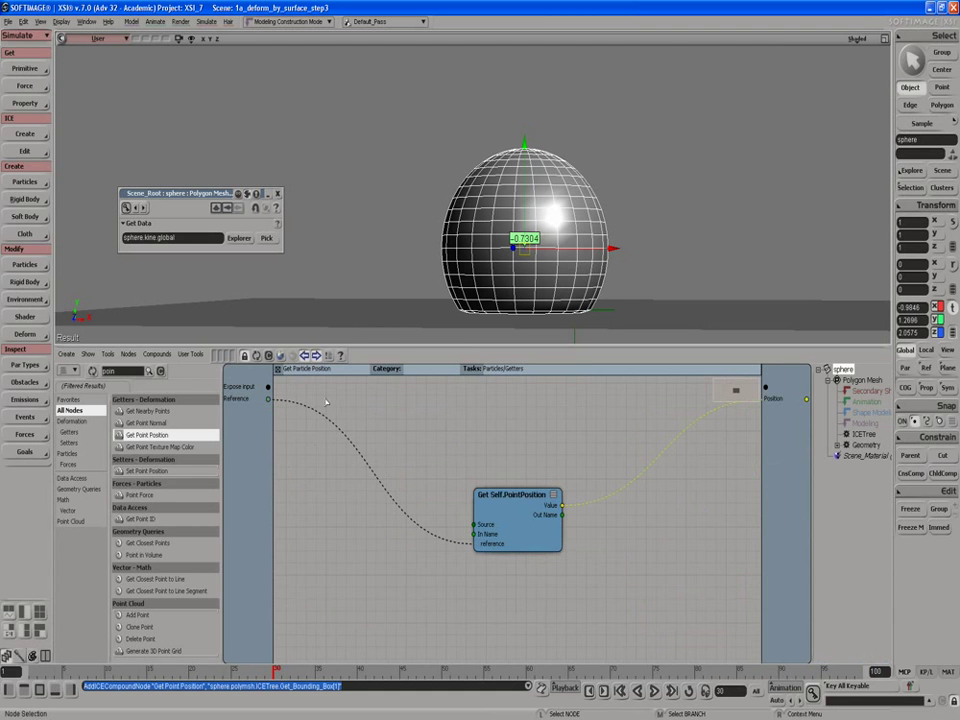
pyautogui.click(278, 368)
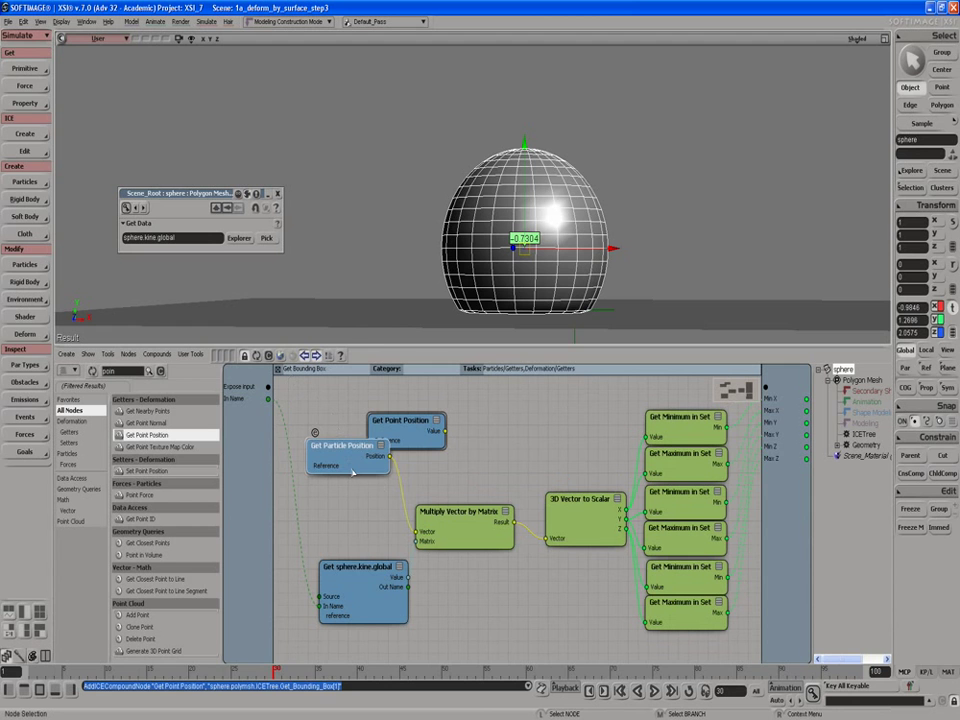
pyautogui.press('Delete')
pyautogui.moveTo(388, 414); pyautogui.dragTo(355, 421)
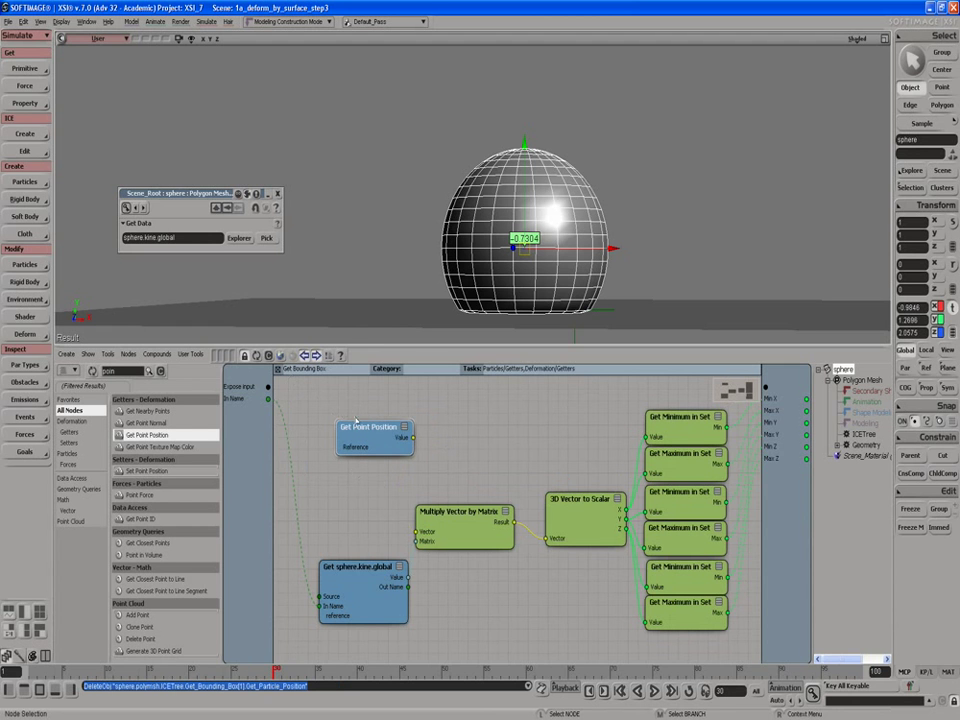
# Open the Get Point Position compound for editing and expose Get Self.PointPosition's In Name as an input.
pyautogui.click(345, 420)
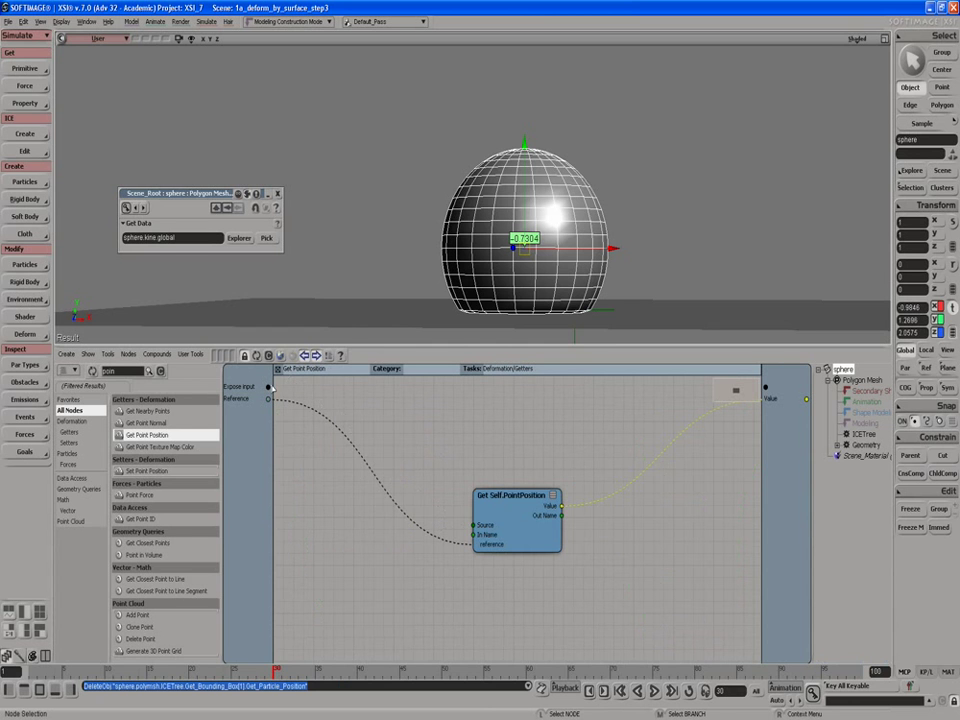
pyautogui.moveTo(269, 388); pyautogui.dragTo(476, 536)
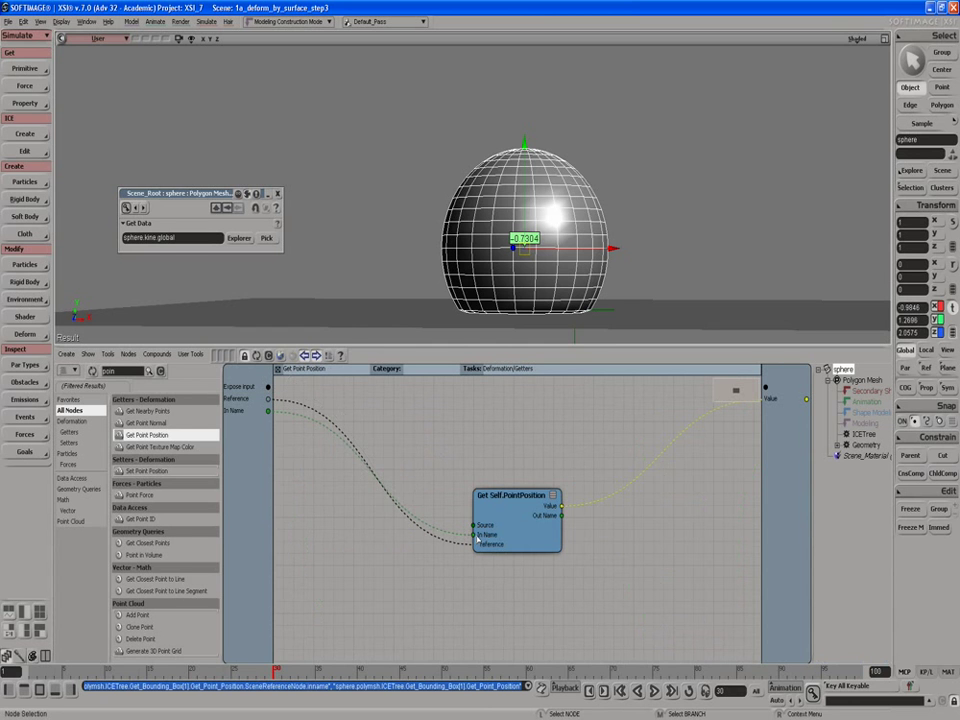
# Return to the Get Bounding Box compound and connect Get Point Position's Value to Multiply Vector by Matrix's Vector input.
pyautogui.click(278, 370)
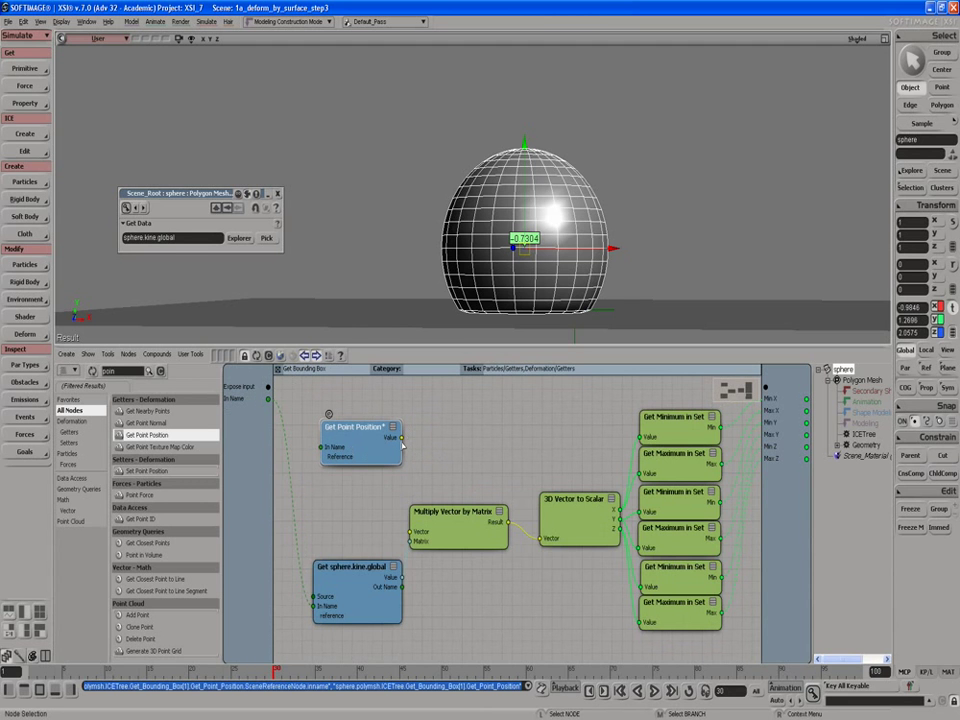
pyautogui.moveTo(401, 438); pyautogui.dragTo(430, 538)
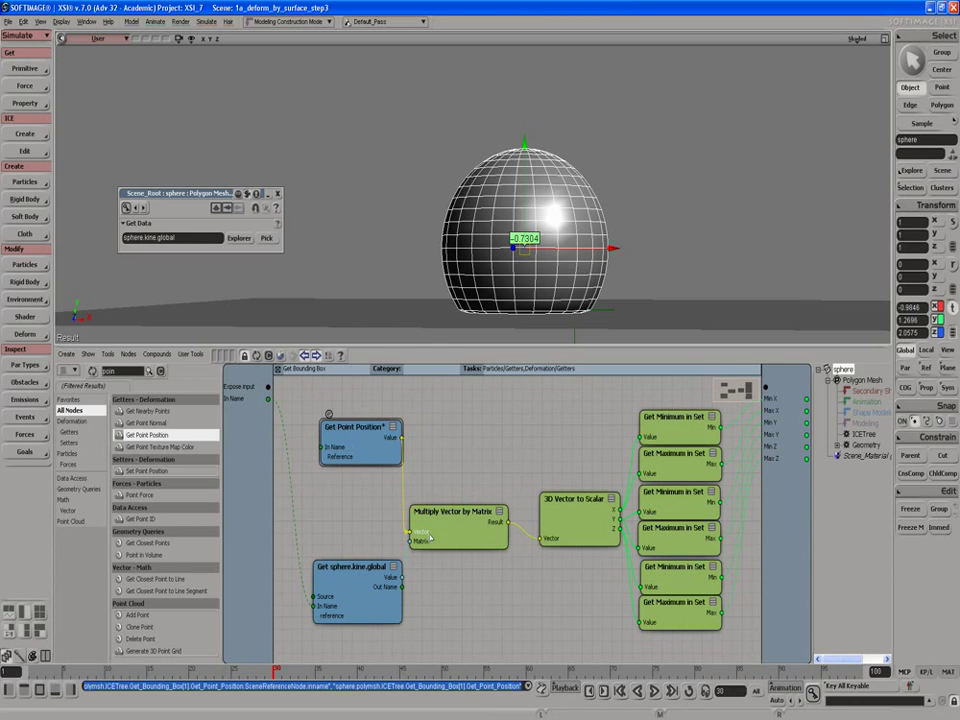
pyautogui.click(328, 413)
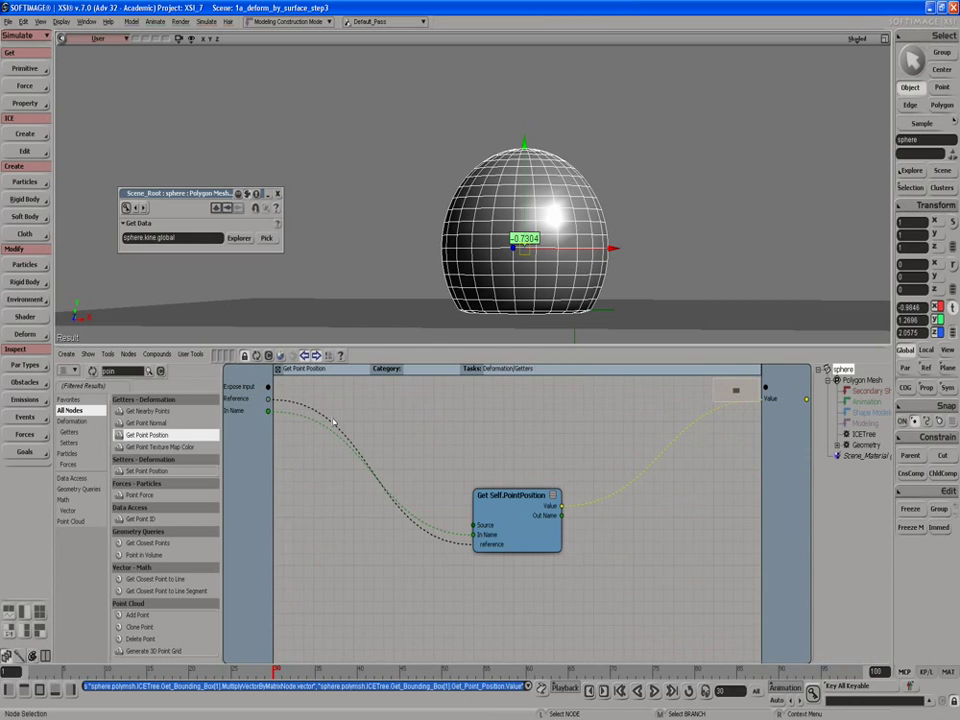
pyautogui.click(278, 368)
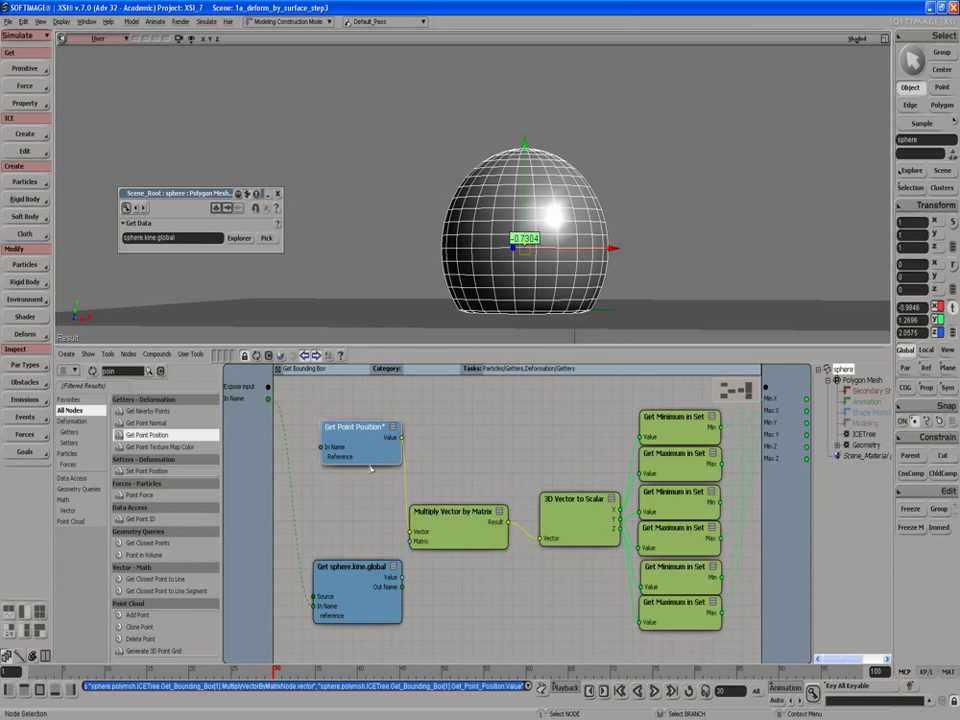
# Replace the Get Point Position node with a Get Data node whose Value feeds Multiply Vector by Matrix's Vector input.
pyautogui.press('Delete')
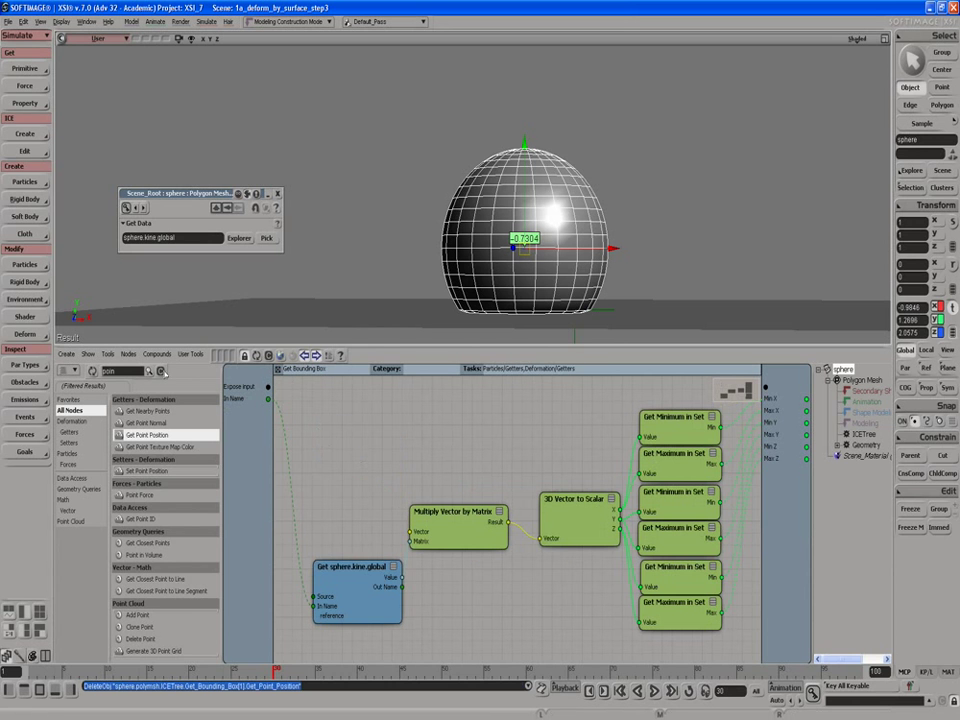
pyautogui.doubleClick(127, 370)
pyautogui.write('get da')
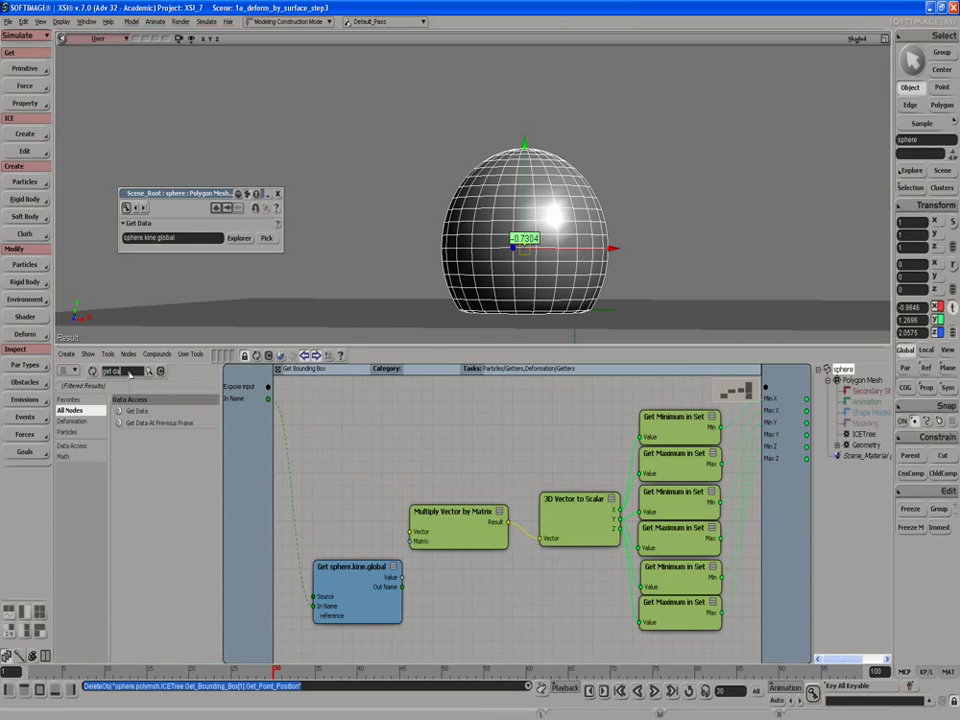
pyautogui.moveTo(163, 405); pyautogui.dragTo(305, 410)
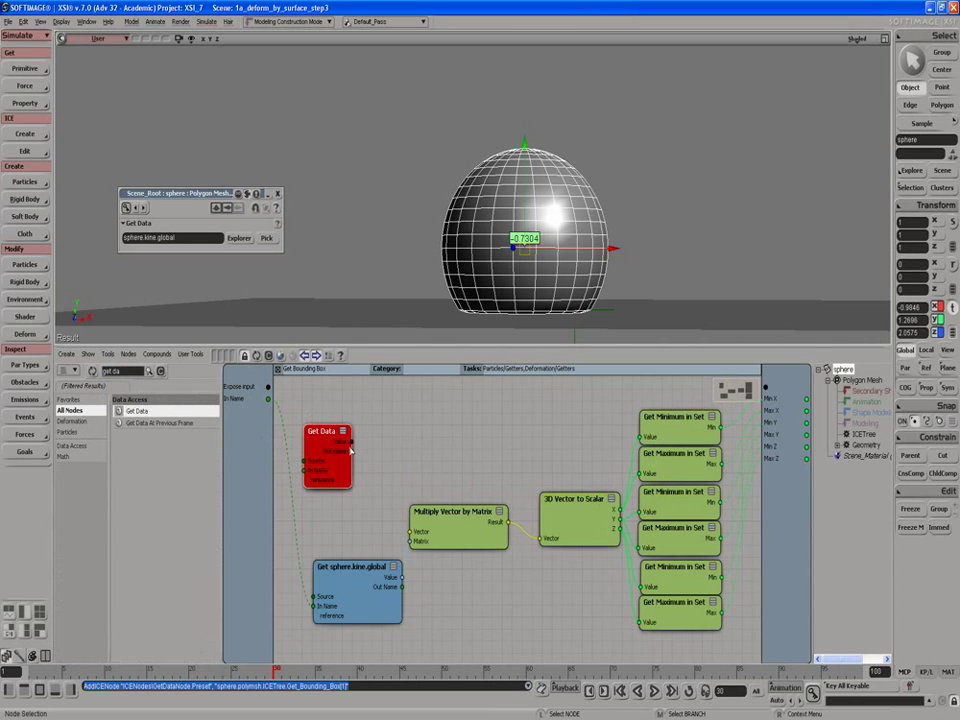
pyautogui.moveTo(351, 442); pyautogui.dragTo(409, 531)
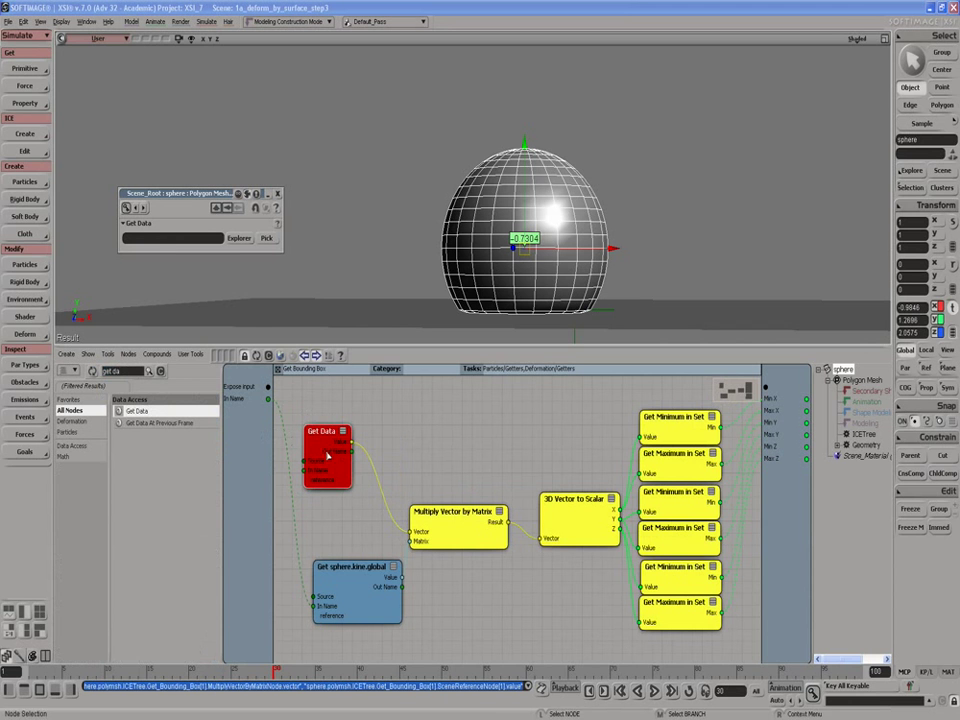
# Pick the grid polygon mesh's PointPosition attribute as the new Get Data node's reference.
pyautogui.click(239, 238)
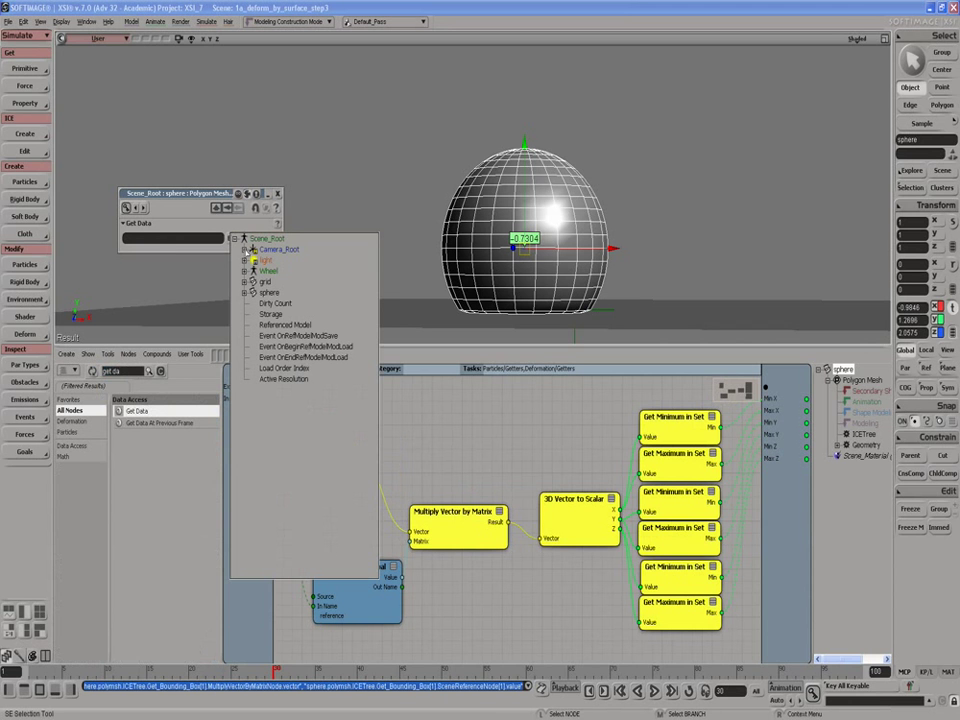
pyautogui.click(245, 282)
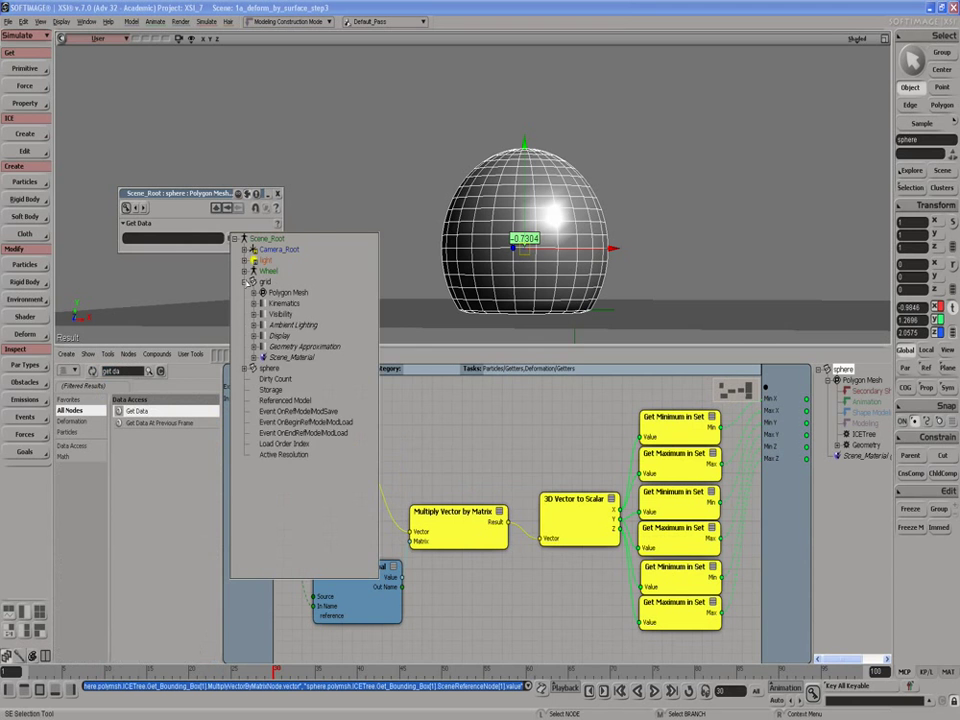
pyautogui.click(253, 292)
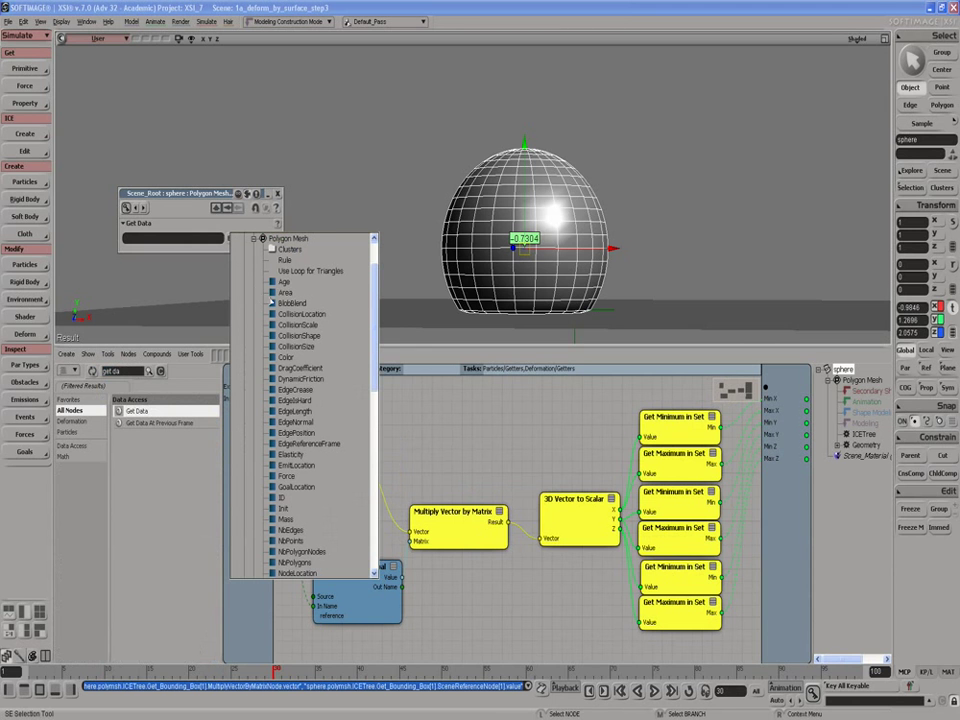
pyautogui.scroll(-4, 298, 369)
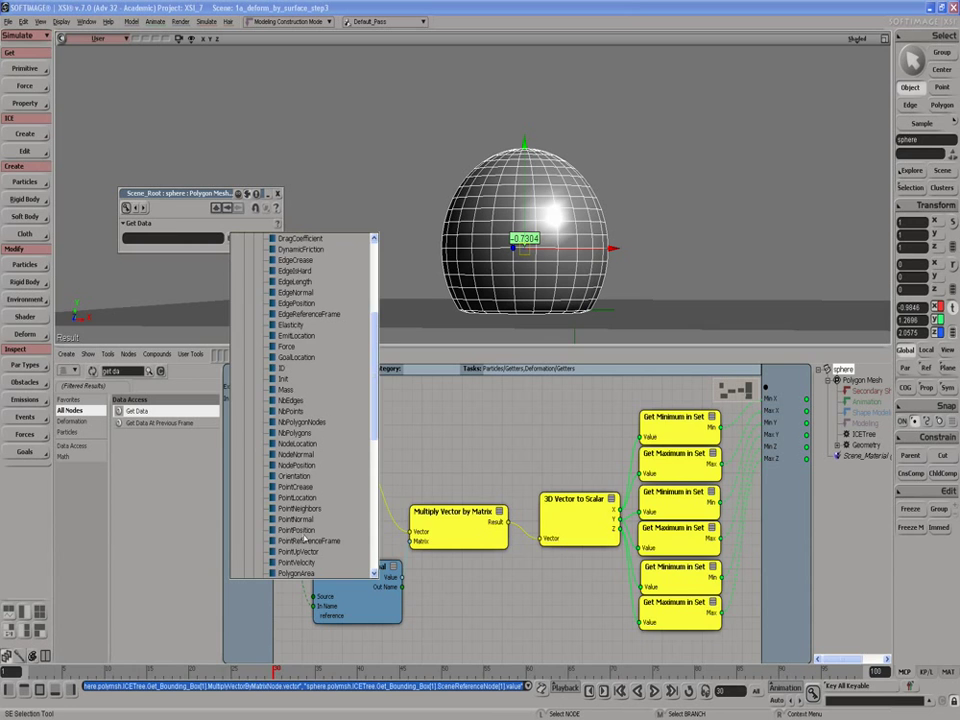
pyautogui.click(298, 530)
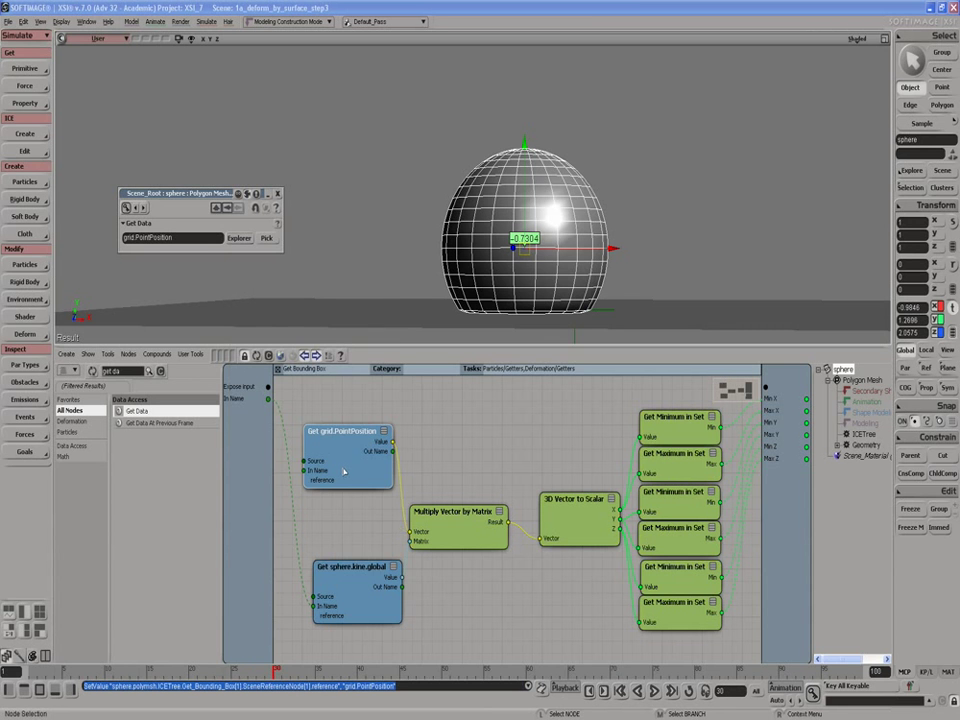
# Strip the object name from the Get sphere.kine.global node's reference, leaving kine.global.
pyautogui.click(333, 574)
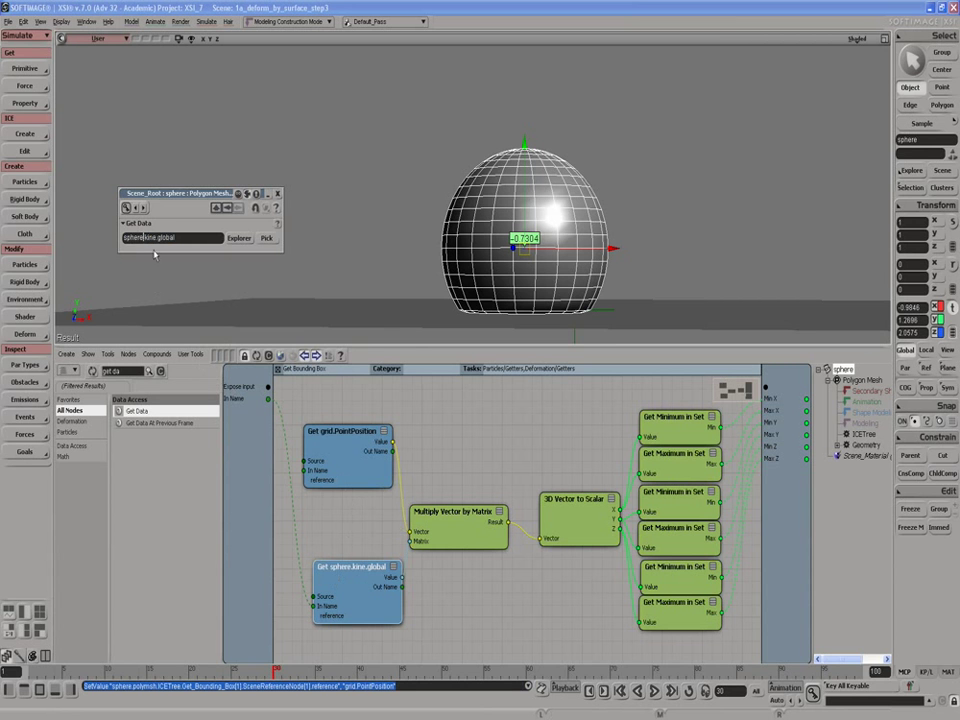
pyautogui.press('BackSpace')
pyautogui.press('BackSpace')
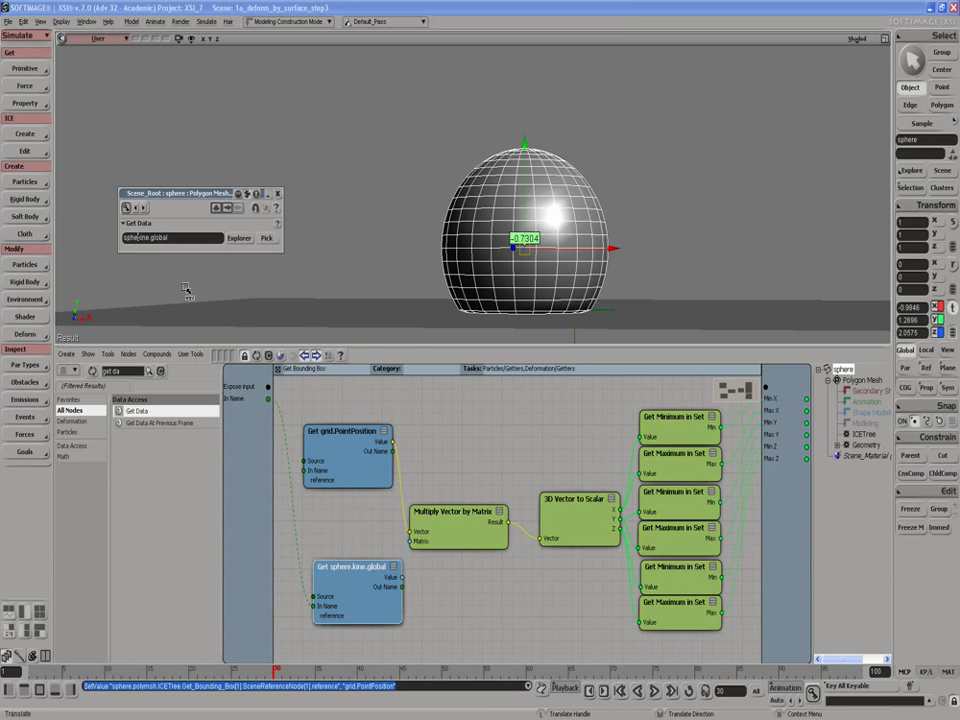
pyautogui.press('BackSpace')
pyautogui.press('BackSpace')
pyautogui.press('BackSpace')
pyautogui.press('BackSpace')
pyautogui.press('Delete')
pyautogui.press('Return')
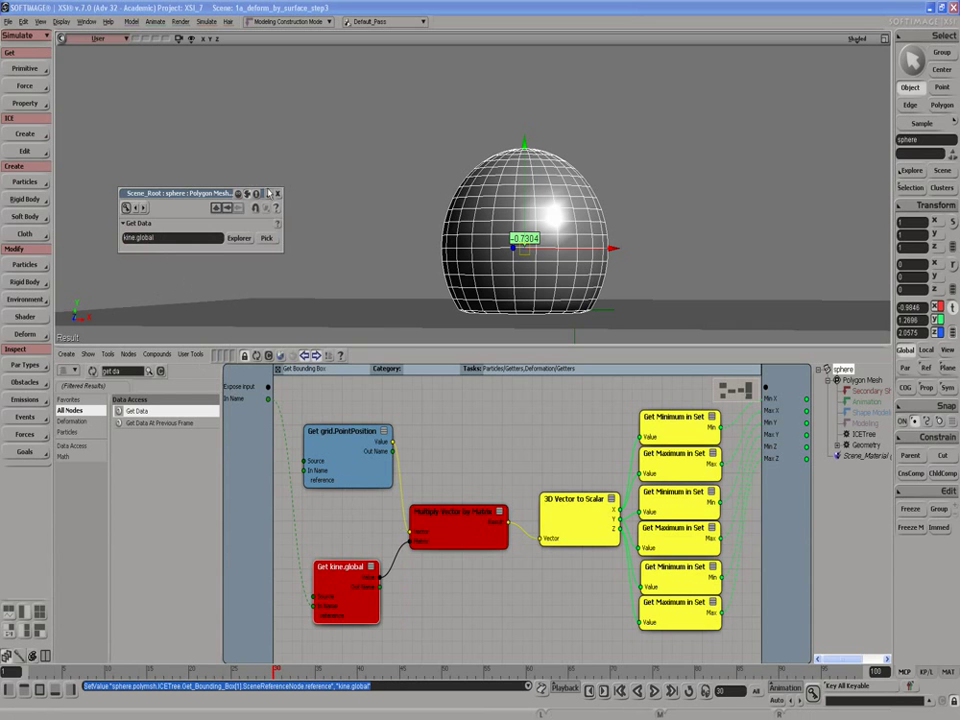
# Shorten the Get grid.PointPosition node's reference to PointPosition and close its properties.
pyautogui.doubleClick(338, 436)
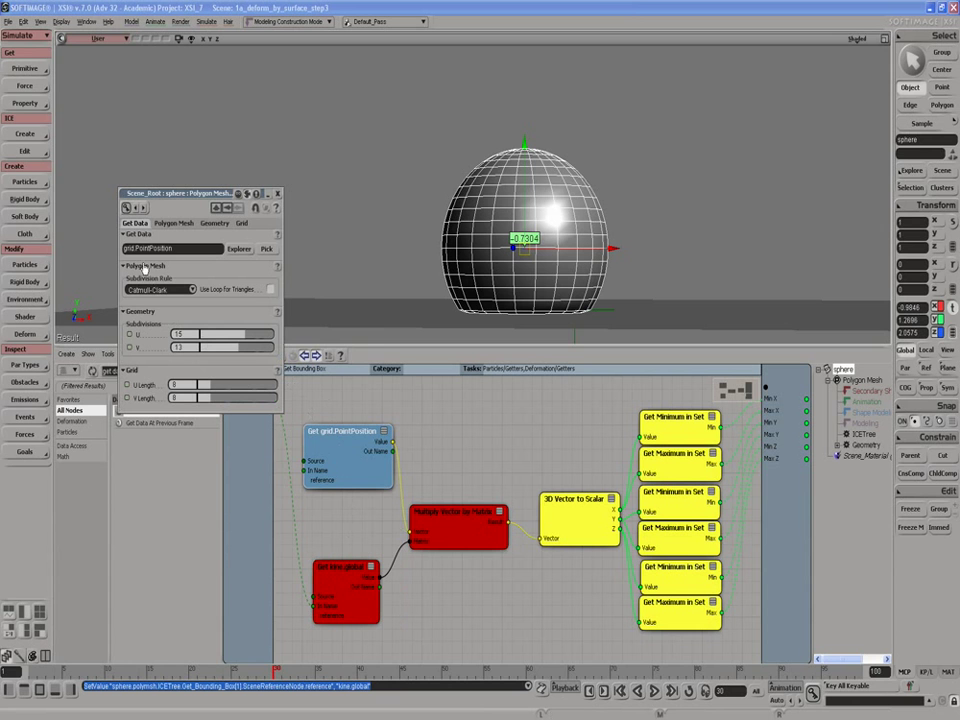
pyautogui.press('BackSpace')
pyautogui.press('BackSpace')
pyautogui.press('BackSpace')
pyautogui.press('BackSpace')
pyautogui.press('BackSpace')
pyautogui.press('Return')
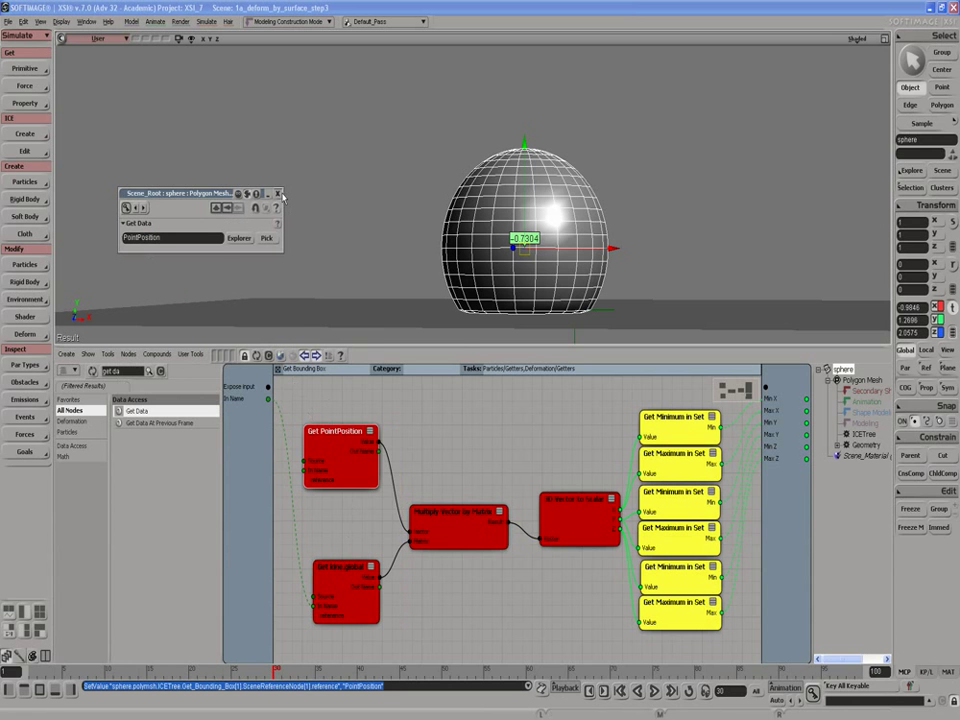
pyautogui.click(277, 193)
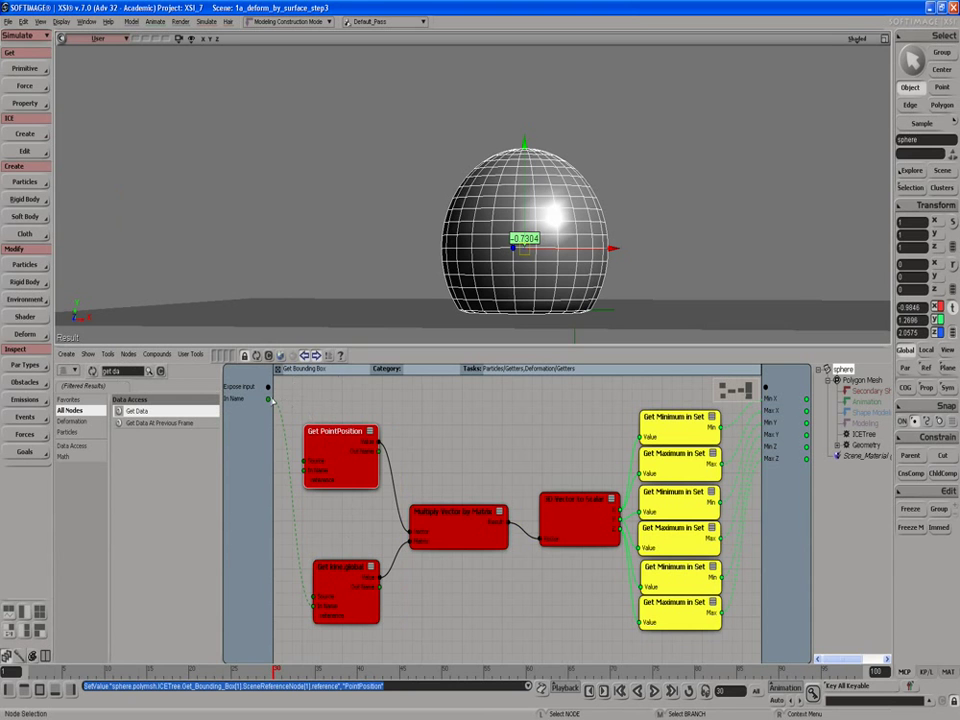
# Feed the compound's In Name into Get PointPosition's In Name too, and place the Pass Through node ahead of both Get nodes.
pyautogui.moveTo(269, 400); pyautogui.dragTo(304, 472)
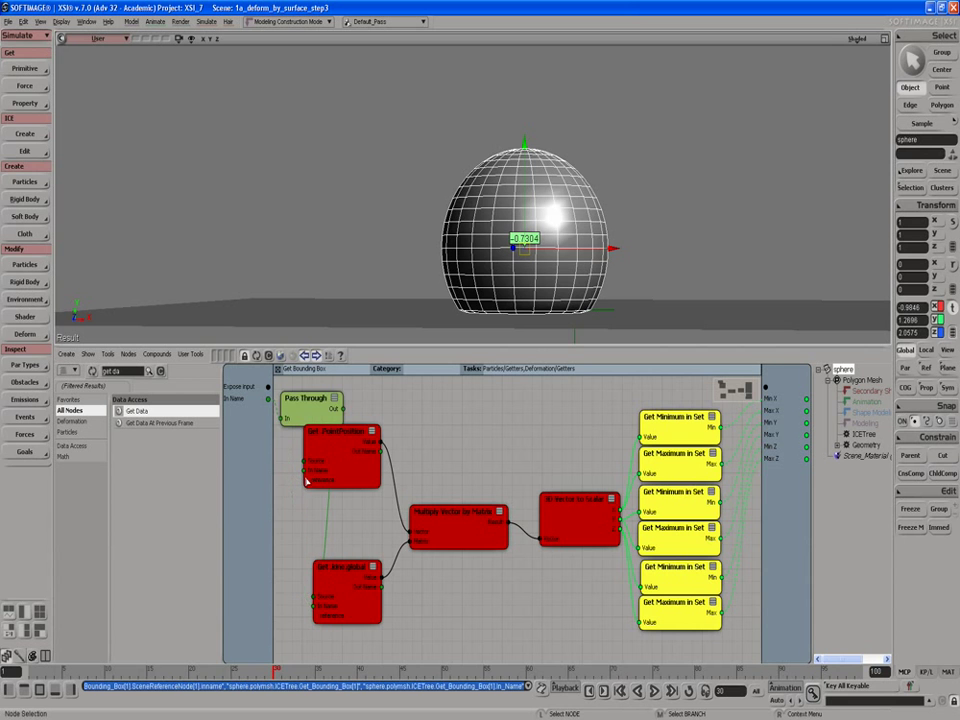
pyautogui.scroll(-3, 362, 470)
pyautogui.moveTo(367, 446); pyautogui.dragTo(326, 524)
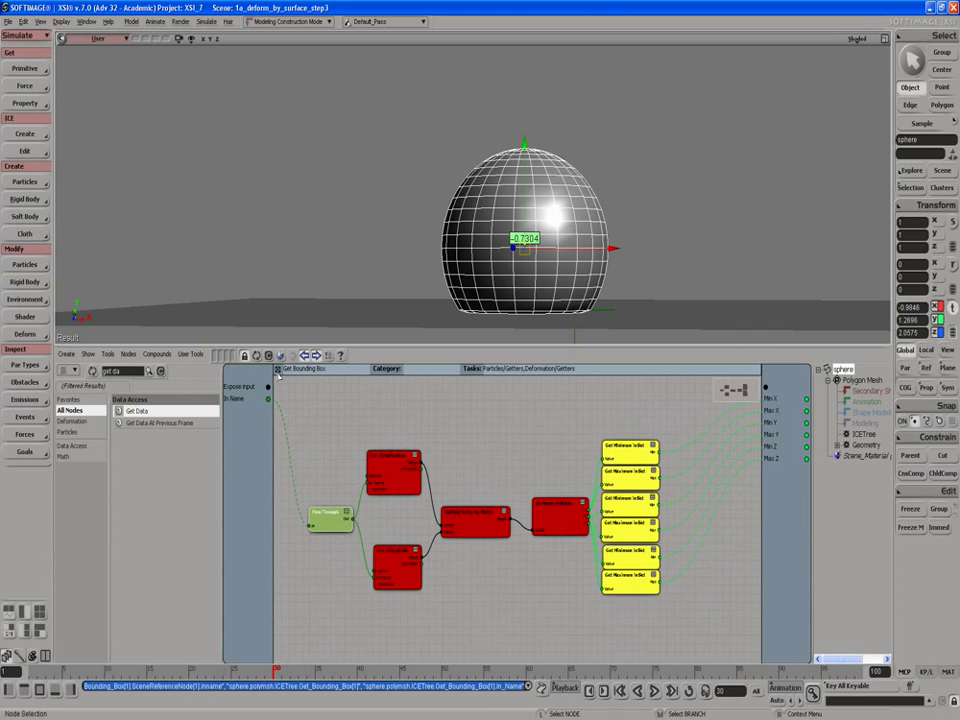
# Return to the main ICE tree and connect Get grid's Out Name to the duplicated Get Bounding Box's In Name, keeping that node above the original.
pyautogui.click(277, 370)
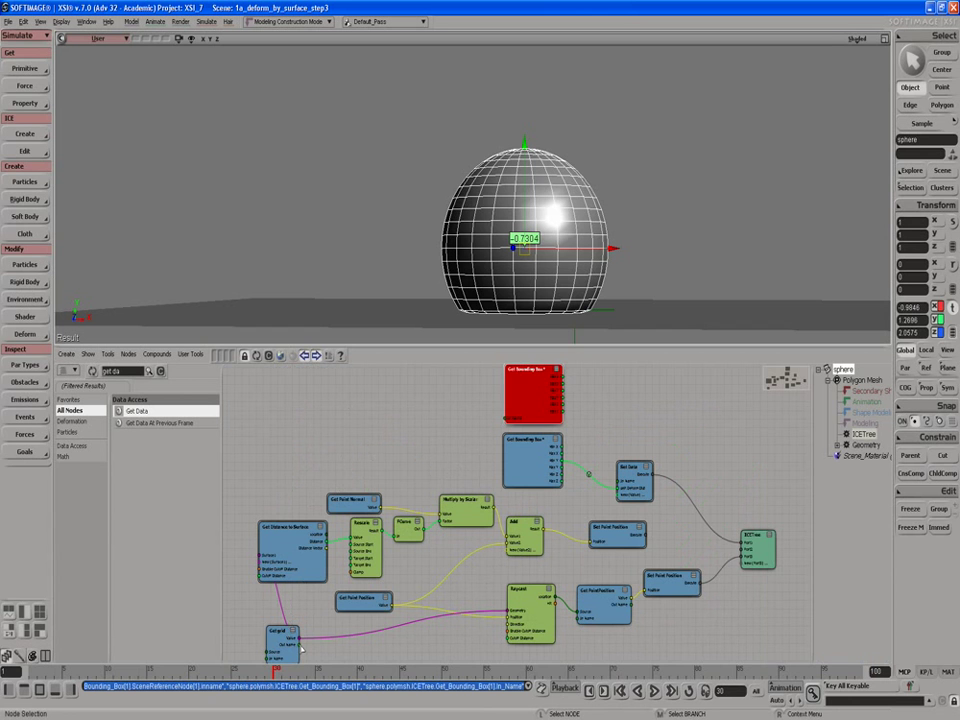
pyautogui.moveTo(300, 648); pyautogui.dragTo(520, 421)
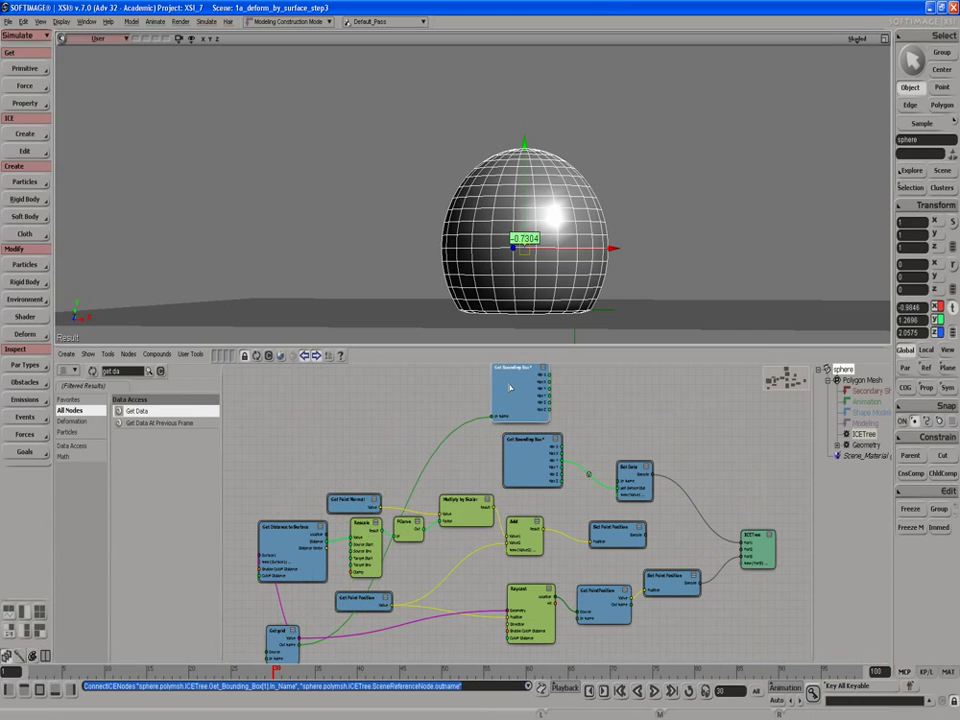
pyautogui.moveTo(501, 392); pyautogui.dragTo(484, 483, button='middle')
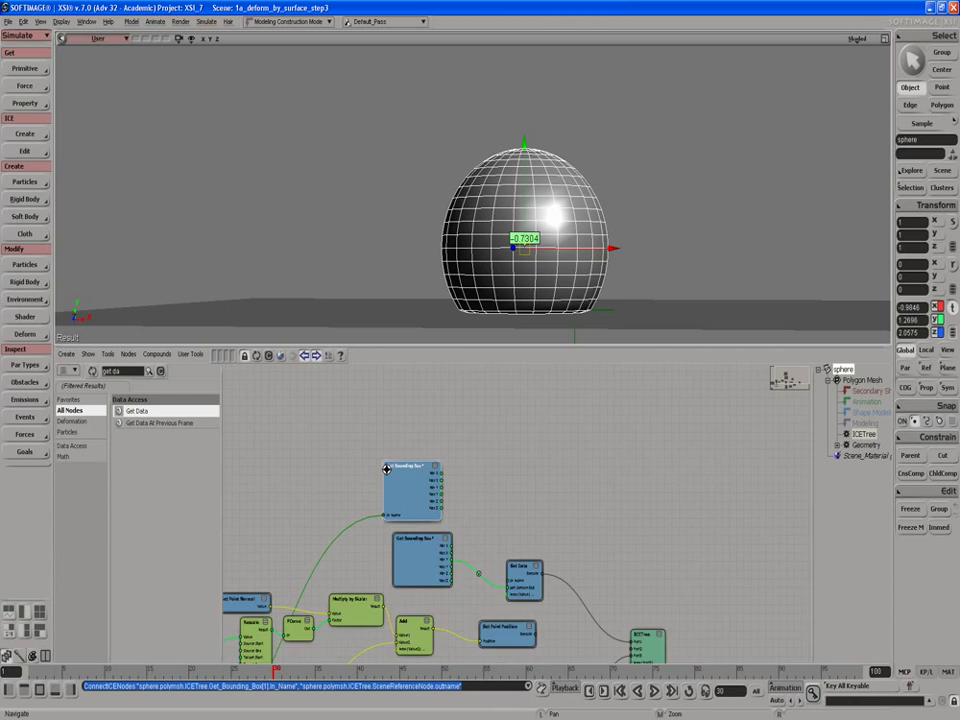
pyautogui.scroll(1, 386, 469)
pyautogui.moveTo(414, 489); pyautogui.dragTo(407, 443)
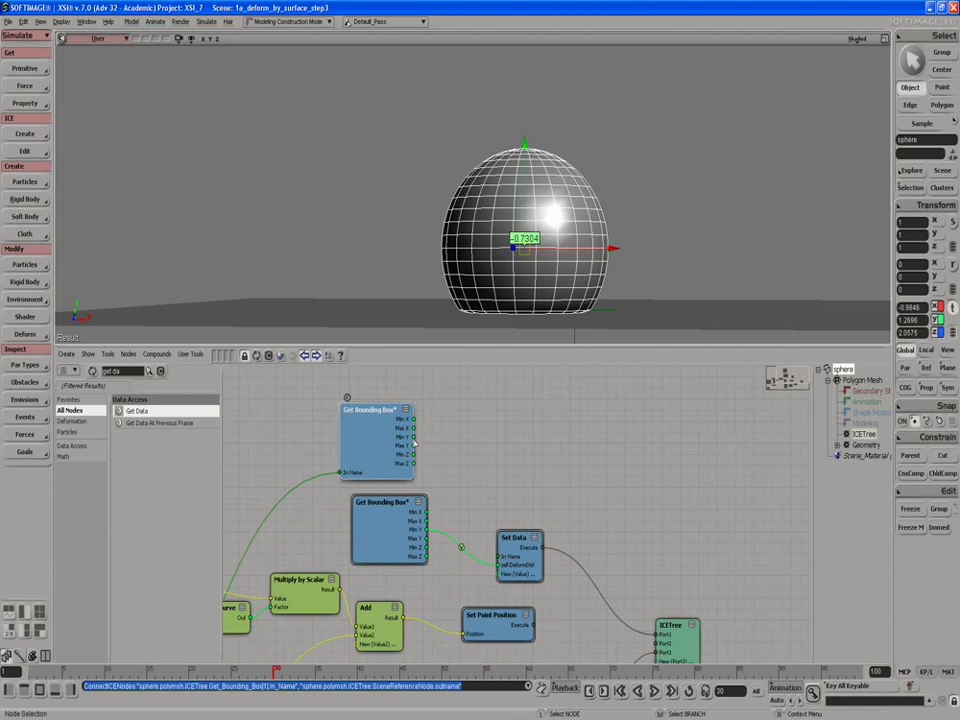
# Connect the duplicated Get Bounding Box's Max Y to Set Data's self.DeformDist and display the connection's values in the viewport.
pyautogui.moveTo(487, 486); pyautogui.dragTo(503, 557)
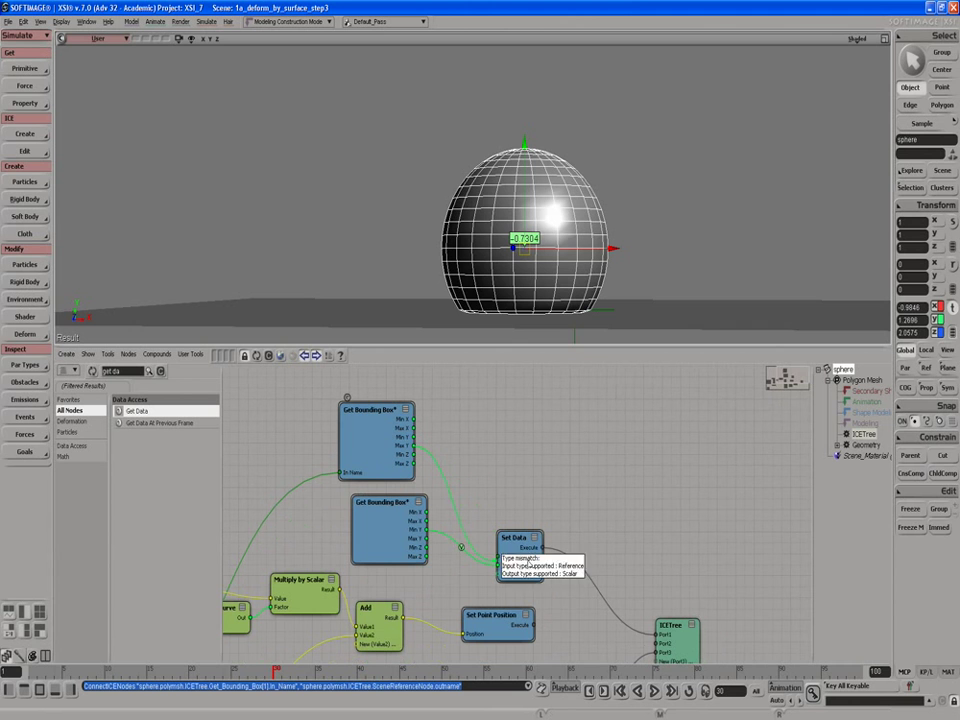
pyautogui.click(520, 566)
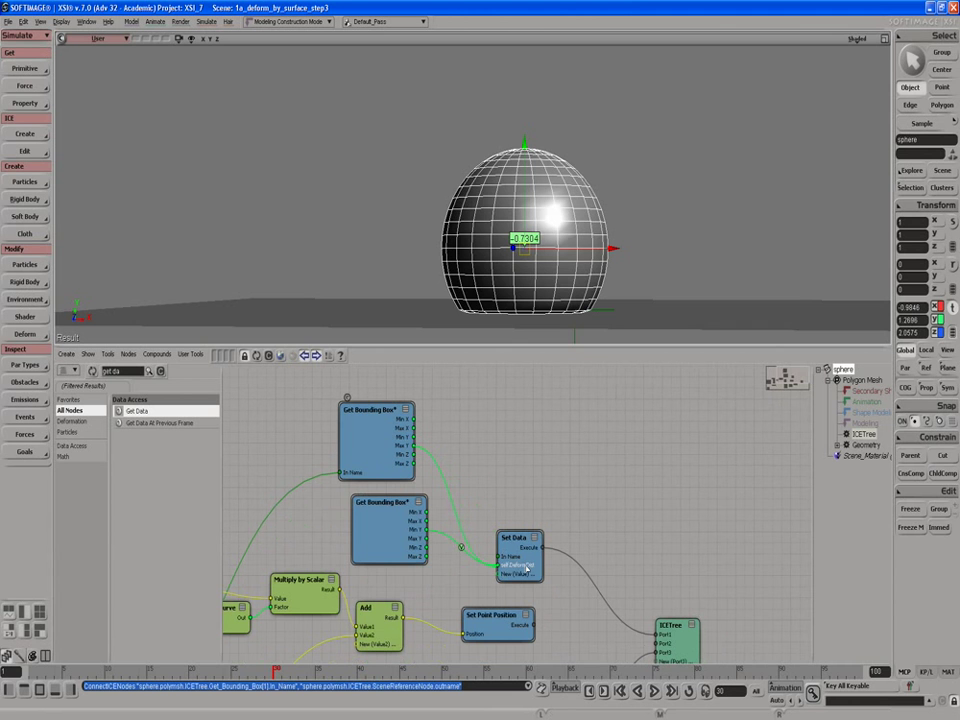
pyautogui.rightClick(458, 508)
pyautogui.click(491, 567)
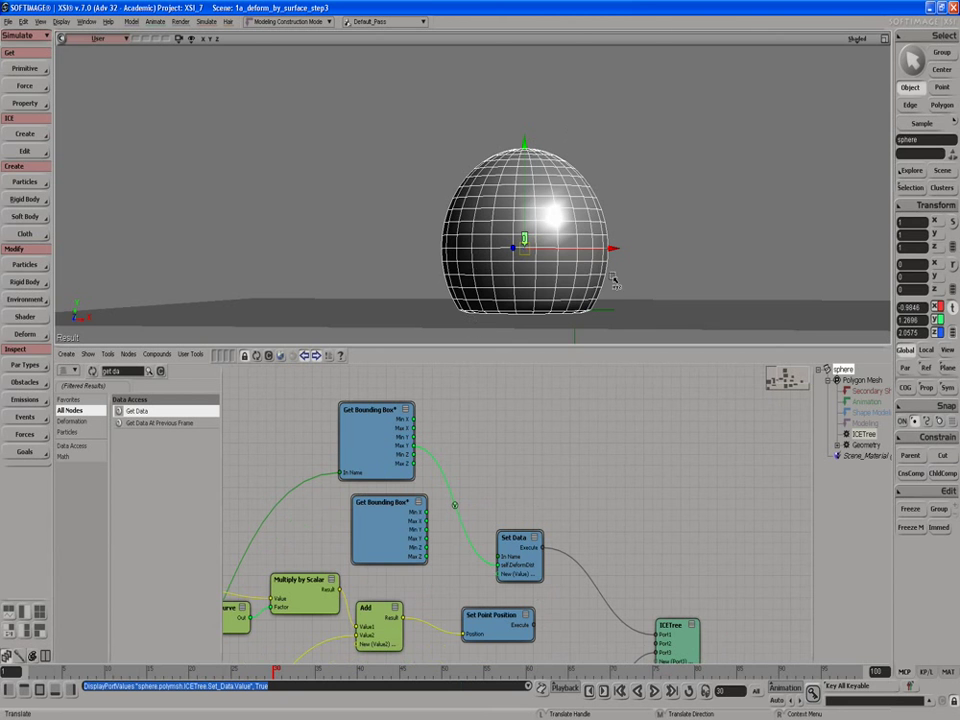
# Select the grid, try moving it vertically to test the displayed bounding value, and undo the move.
pyautogui.press('space')
pyautogui.click(637, 304)
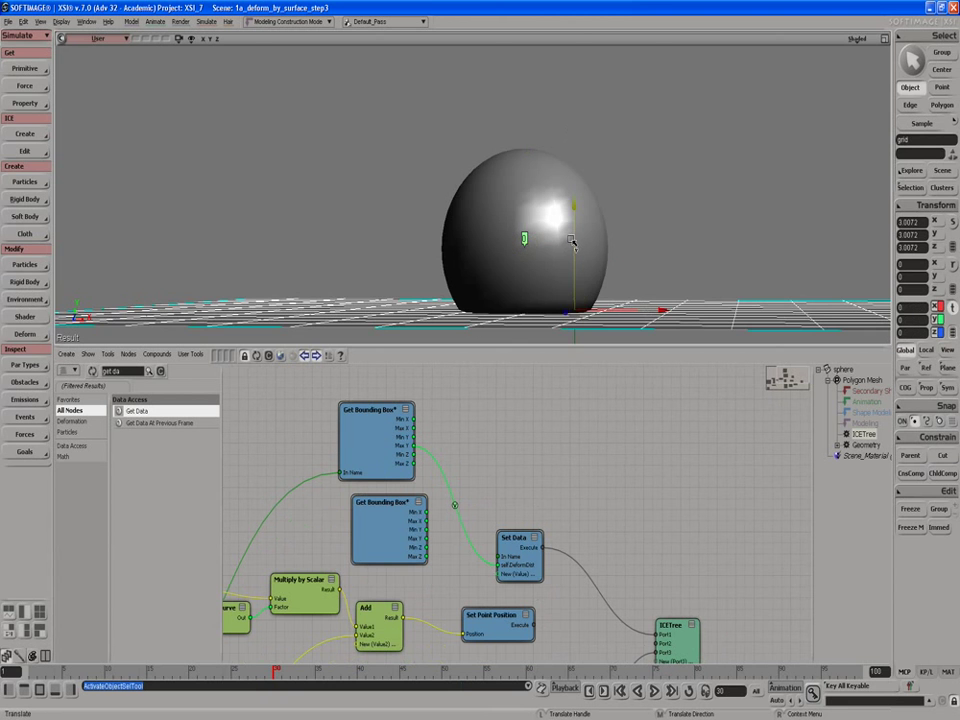
pyautogui.moveTo(574, 242)
pyautogui.mouseDown()
pyautogui.moveTo(566, 184)
pyautogui.moveTo(591, 268)
pyautogui.moveTo(583, 231)
pyautogui.mouseUp()
pyautogui.hotkey('ctrl', 'z')
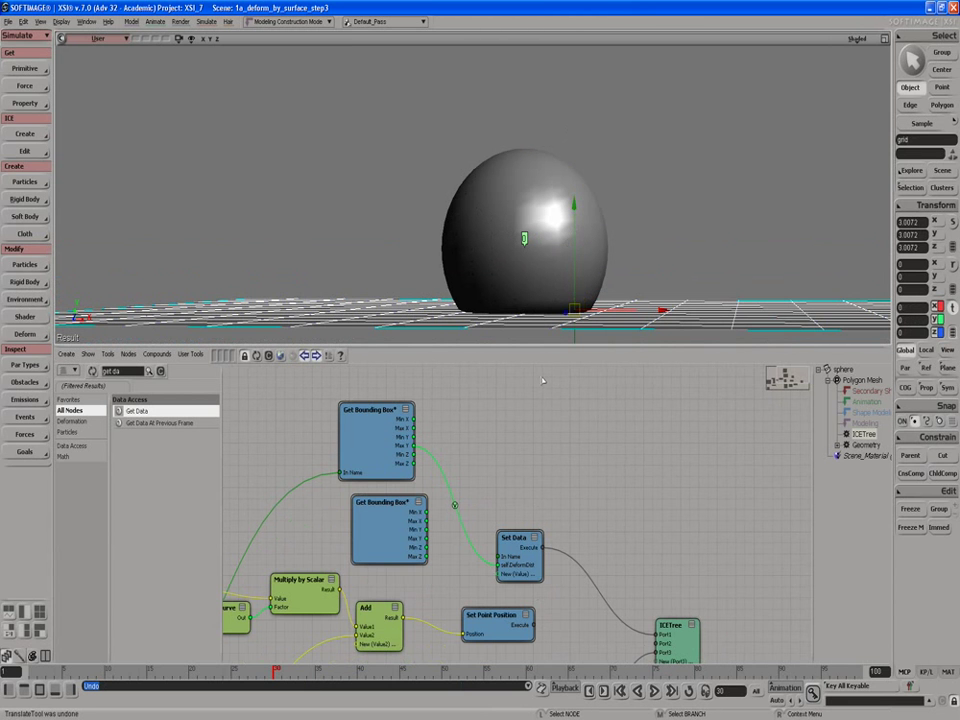
# Line up the two Get Bounding Box nodes, check the original compound's contents, and select the duplicate.
pyautogui.moveTo(376, 457); pyautogui.dragTo(380, 442)
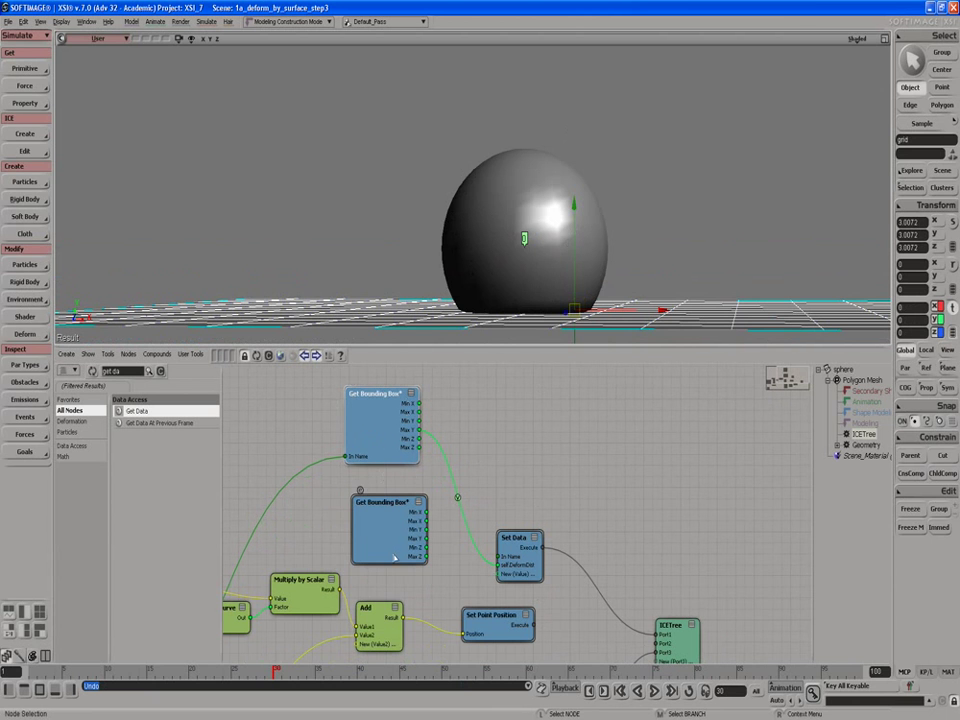
pyautogui.moveTo(390, 552); pyautogui.dragTo(386, 540)
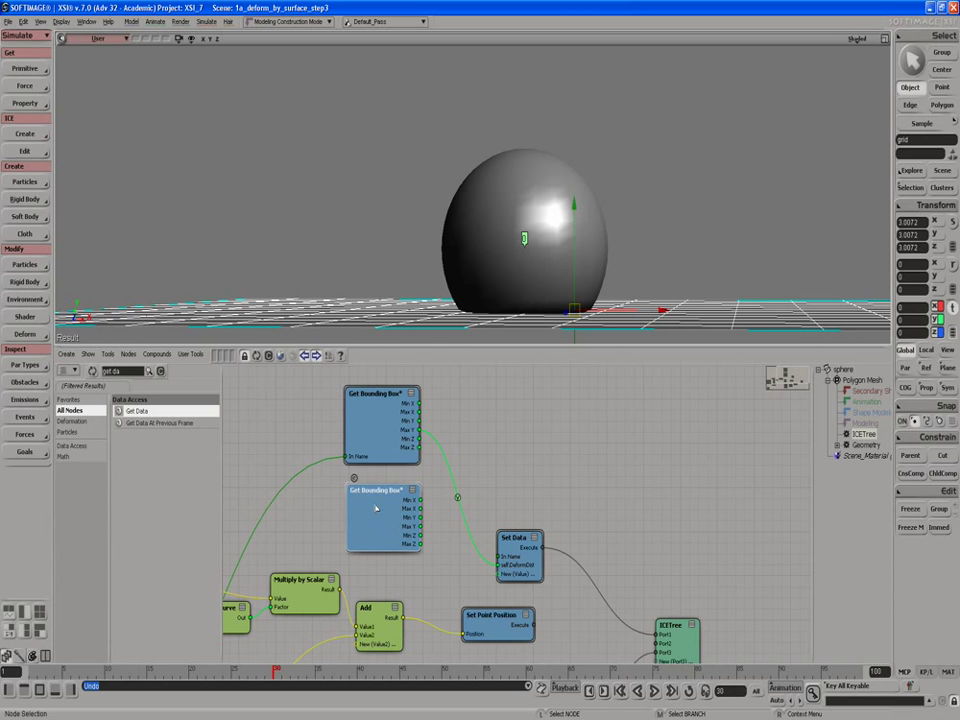
pyautogui.doubleClick(353, 483)
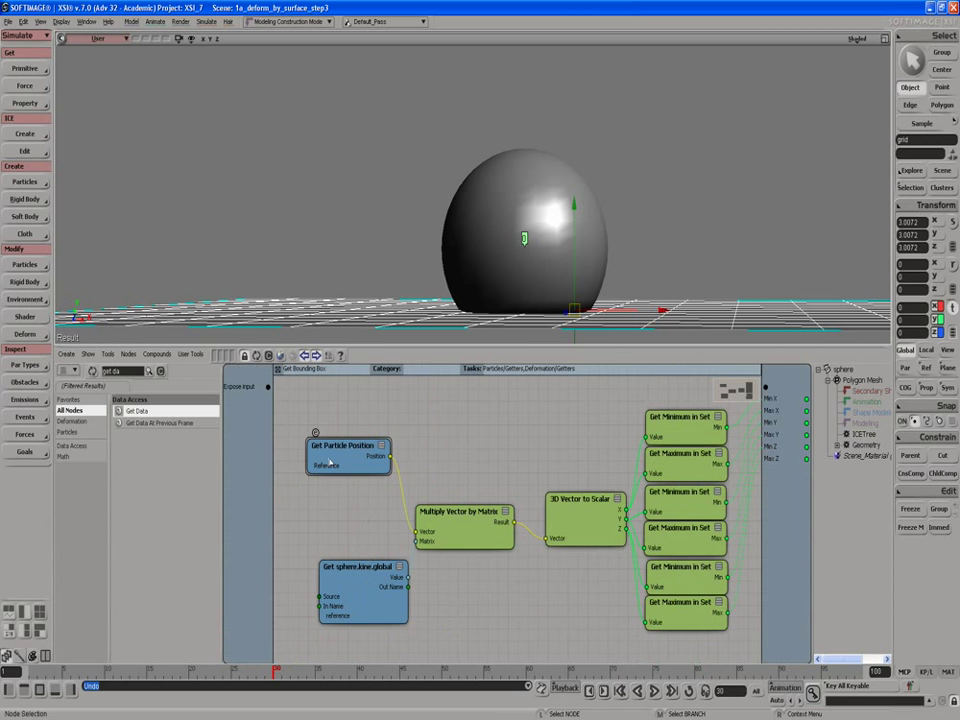
pyautogui.click(278, 369)
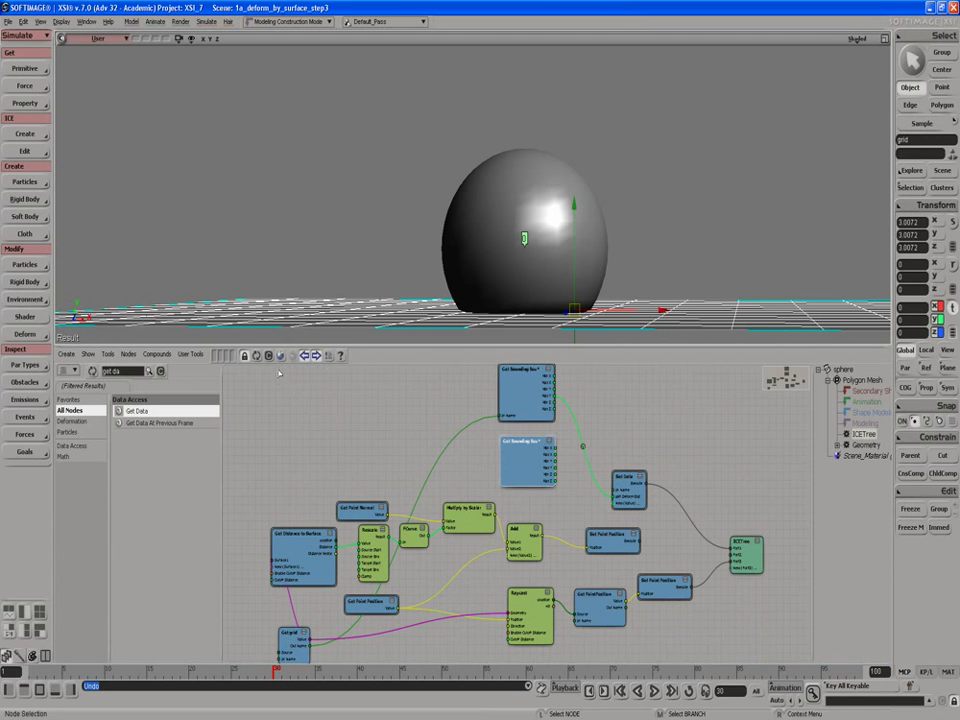
pyautogui.click(526, 397)
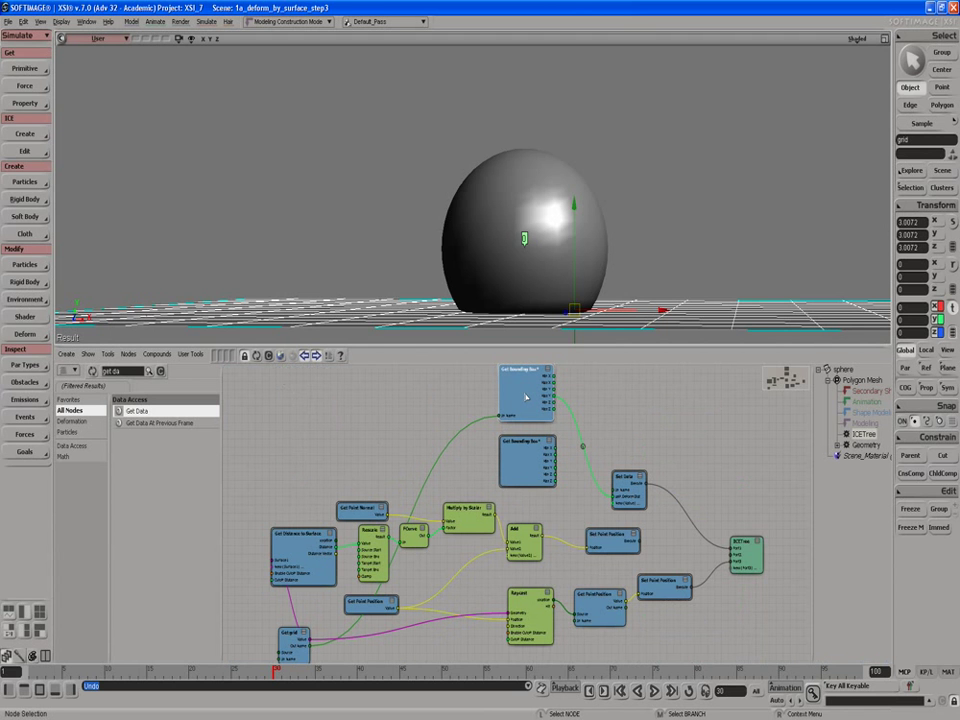
# Duplicate the grid-driven Get Bounding Box compound, delete the original lower Get Bounding Box, and place the copy in its spot.
pyautogui.hotkey('ctrl', 'd')
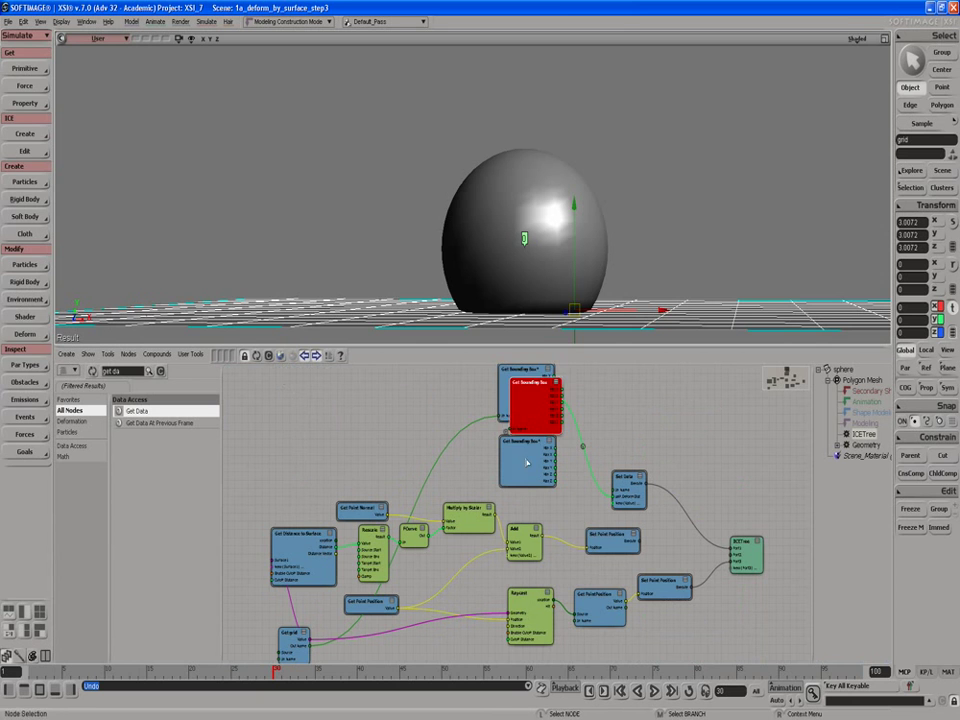
pyautogui.moveTo(521, 392); pyautogui.dragTo(493, 454)
pyautogui.click(533, 481)
pyautogui.press('Delete')
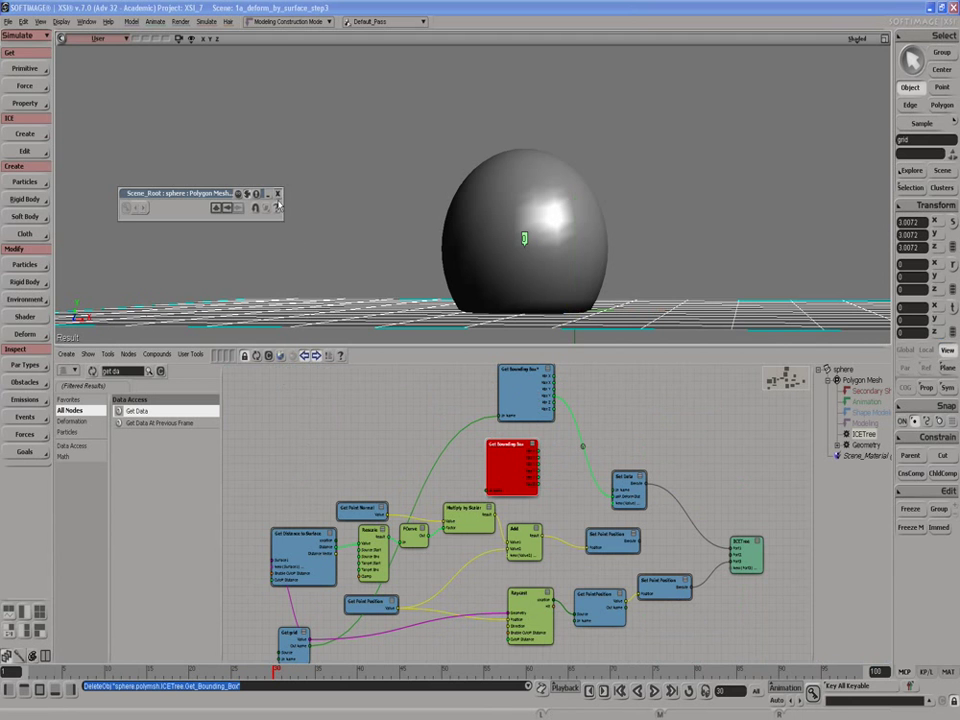
pyautogui.click(278, 195)
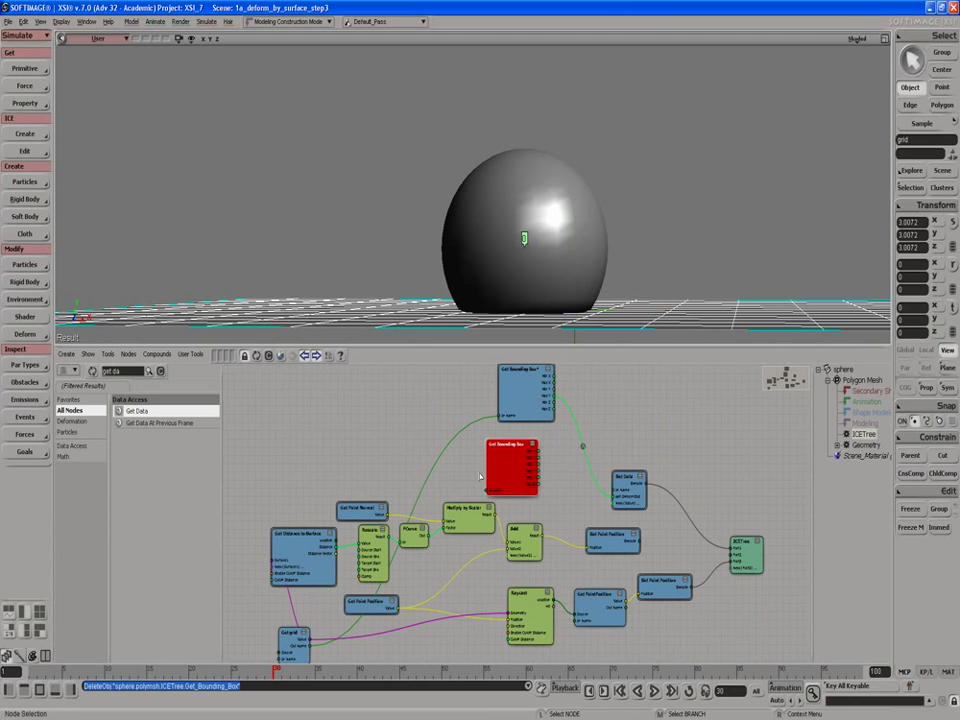
pyautogui.moveTo(493, 454); pyautogui.dragTo(501, 452)
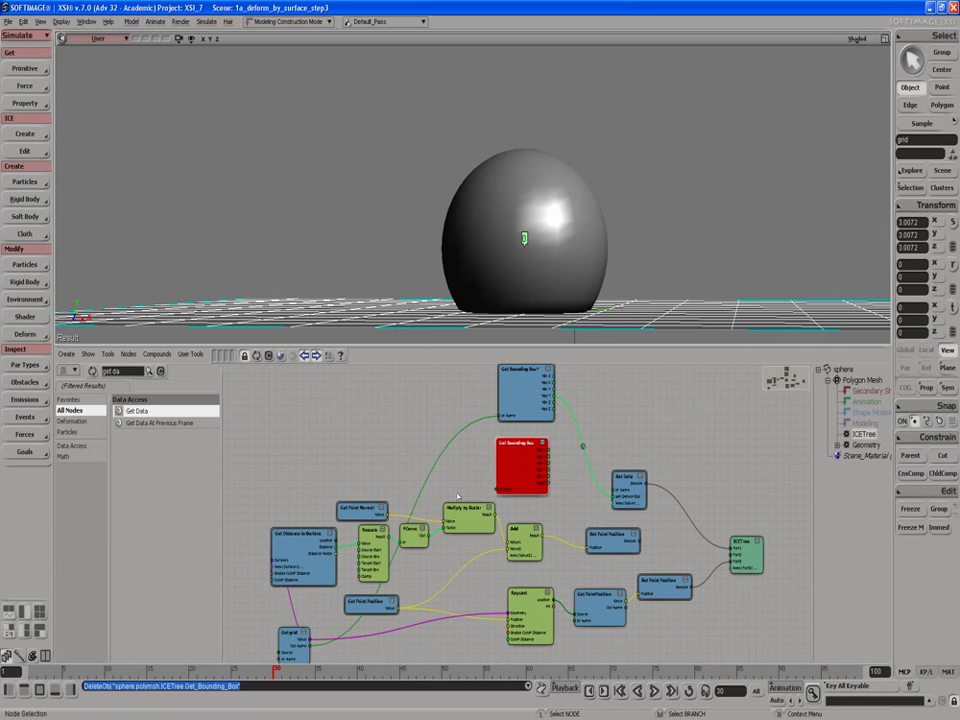
# Inside the copied compound, try changing the PointPosition reference to self.PointPosition, undo it, and return to the main ICE tree.
pyautogui.click(501, 437)
pyautogui.doubleClick(385, 458)
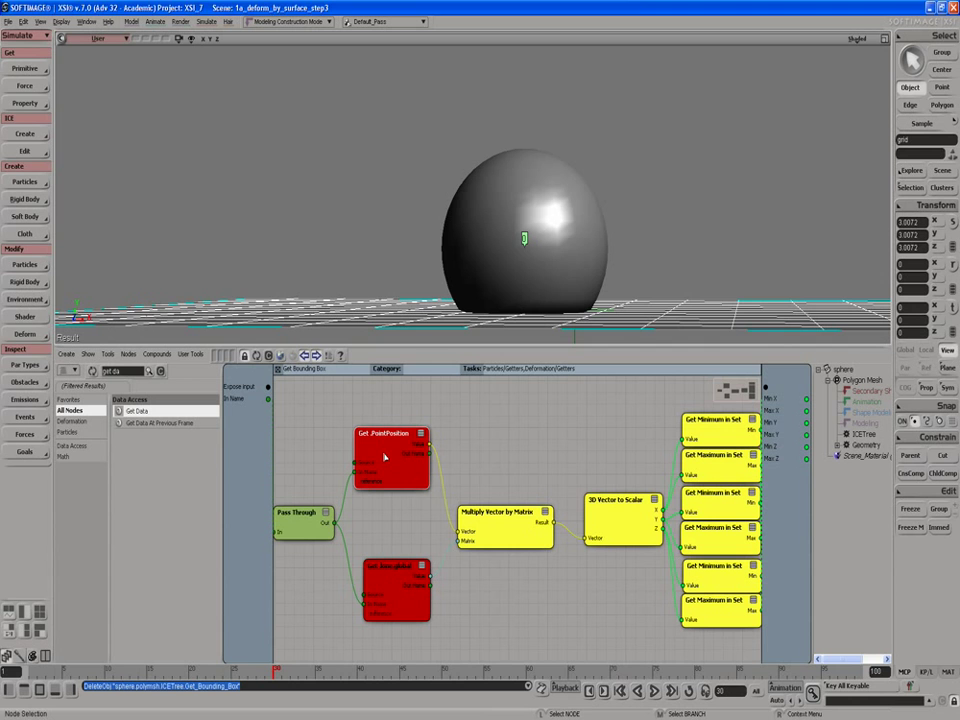
pyautogui.click(176, 239)
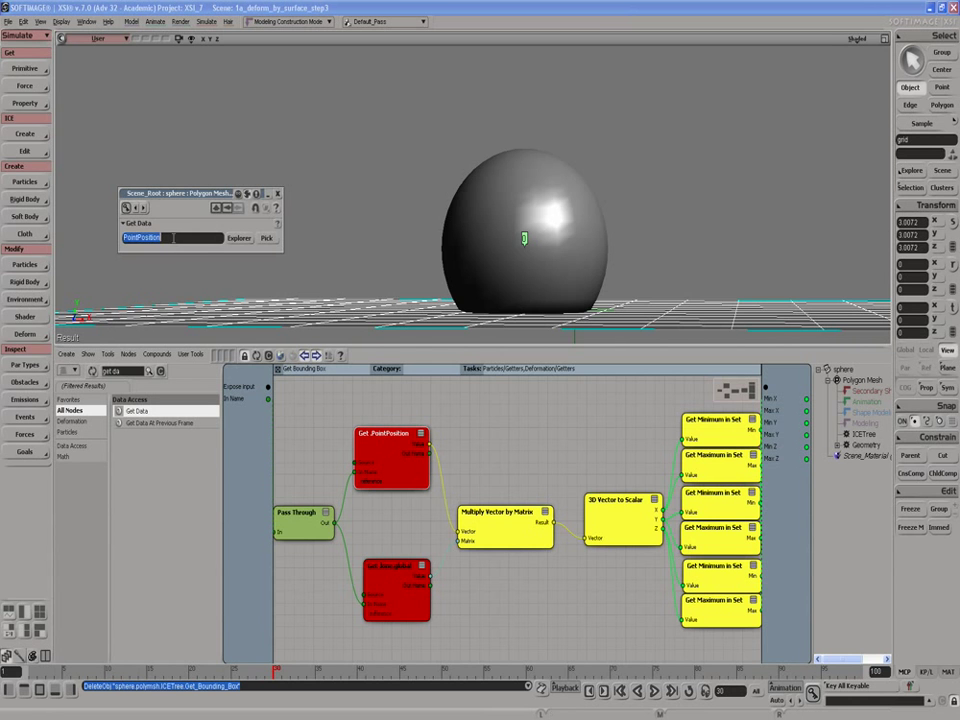
pyautogui.press('Left')
pyautogui.write('self')
pyautogui.press('BackSpace')
pyautogui.write('lf.')
pyautogui.press('Return')
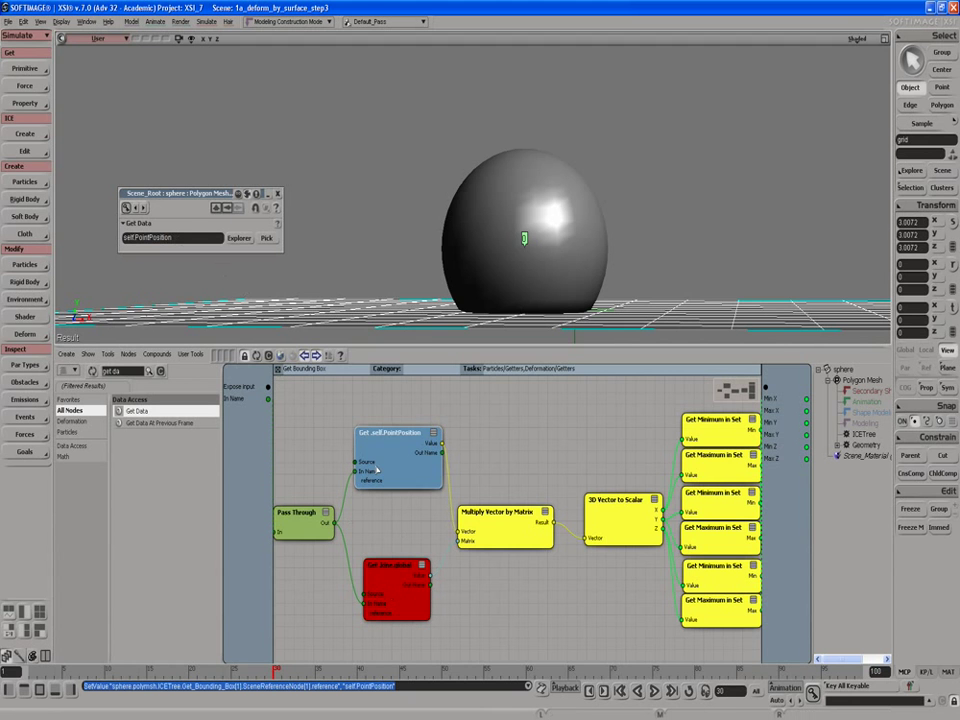
pyautogui.hotkey('ctrl', 'z')
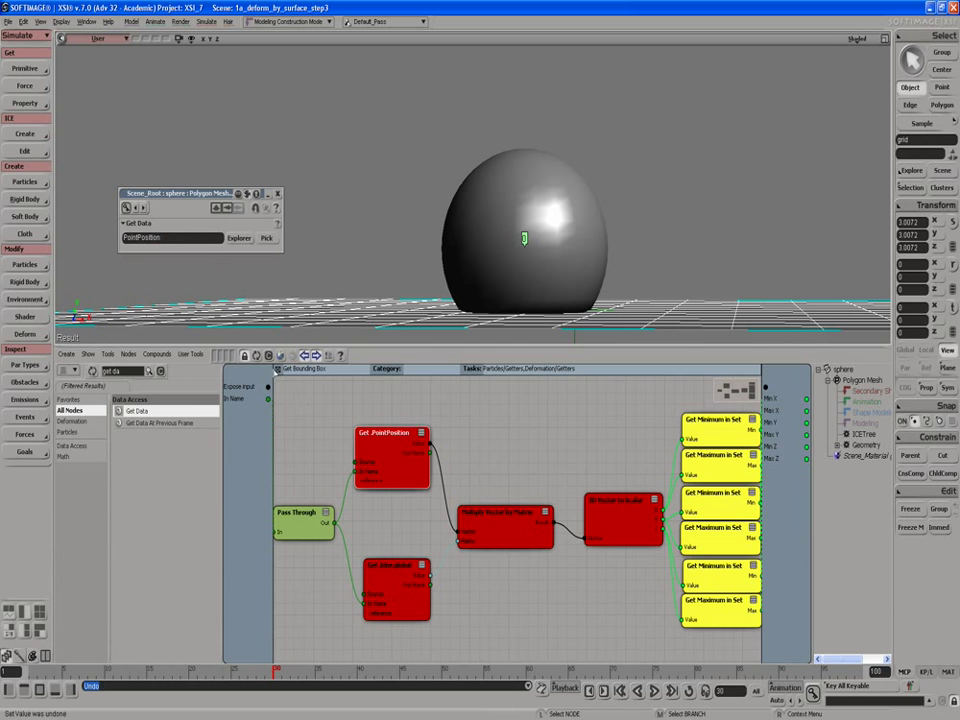
pyautogui.click(279, 369)
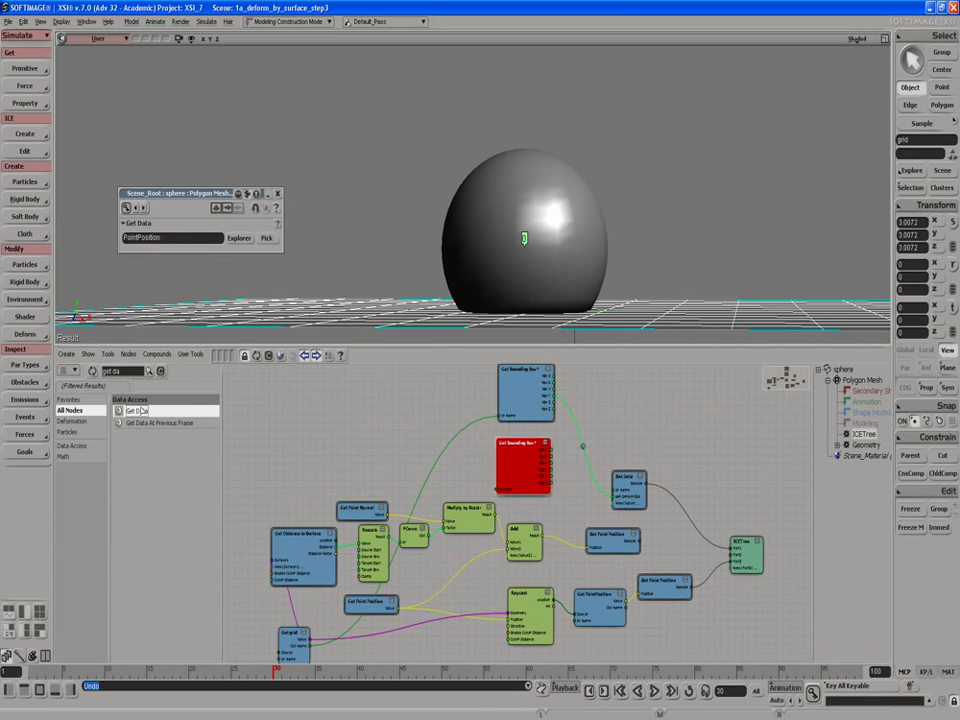
# Add a Get Data node to the ICE tree and set its reference to self.
pyautogui.moveTo(135, 411); pyautogui.dragTo(287, 420)
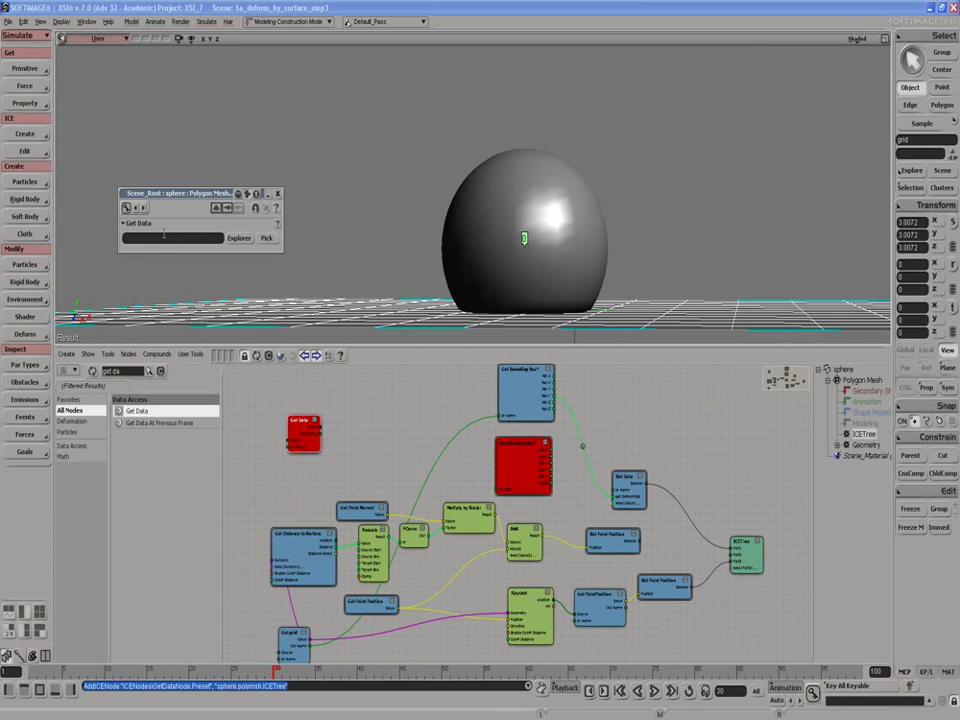
pyautogui.write('Ge')
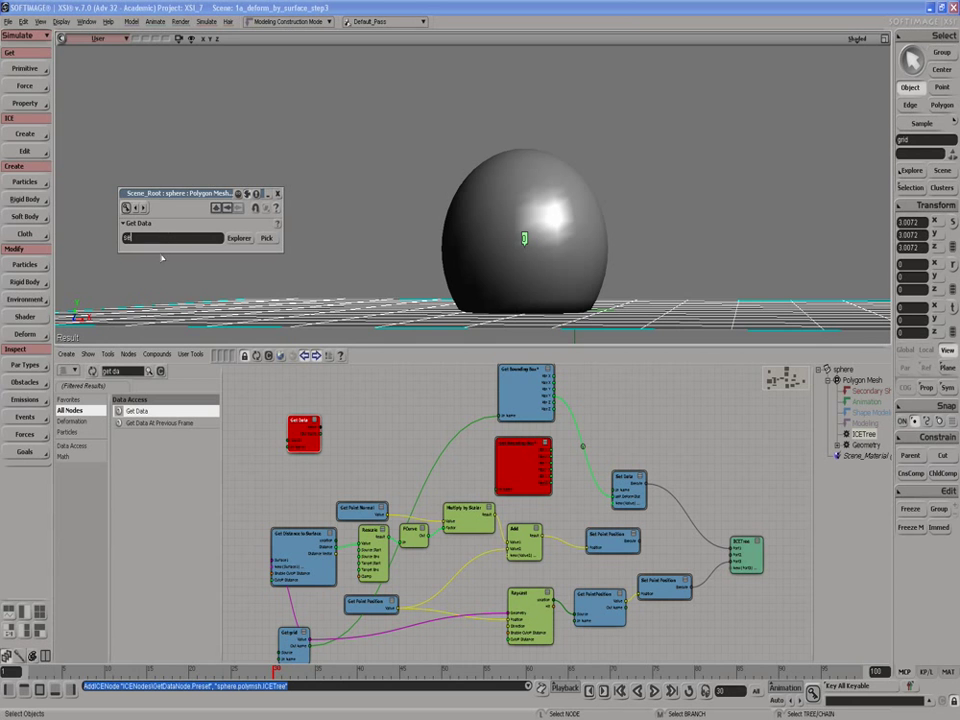
pyautogui.write('lf')
pyautogui.press('Return')
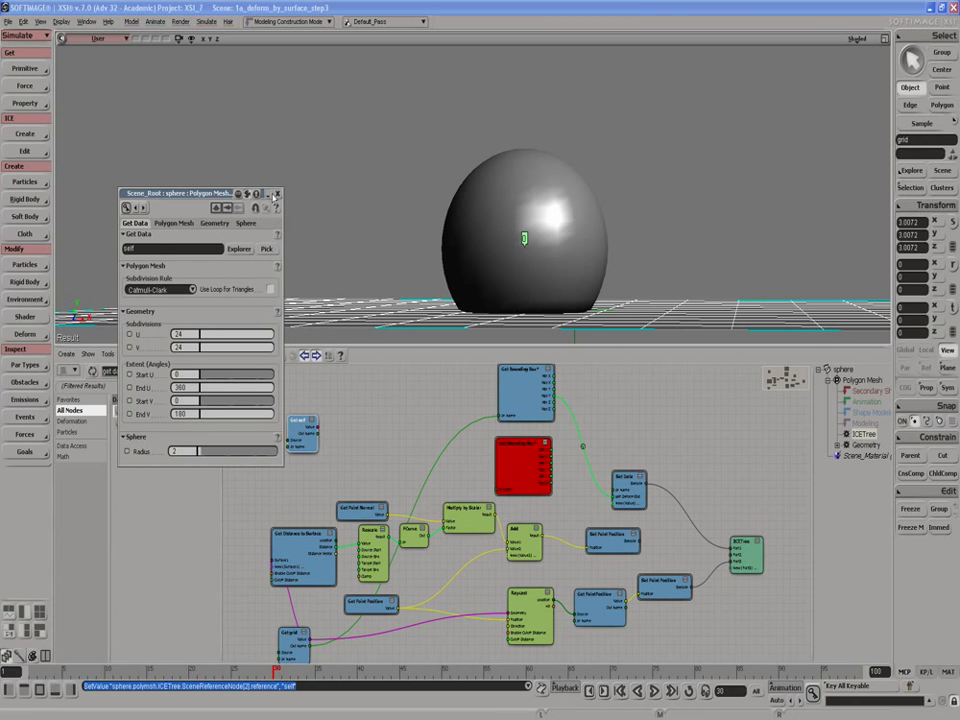
pyautogui.click(276, 194)
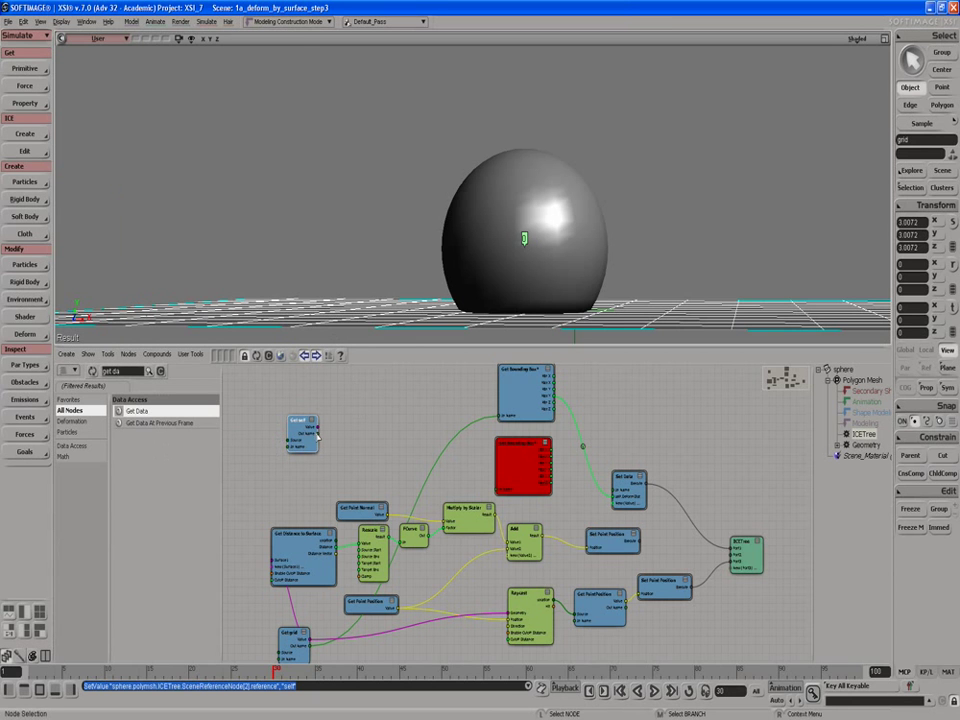
# Connect Get self's Out Name to the lower Get Bounding Box's In Name and arrange the two nodes side by side.
pyautogui.moveTo(318, 434); pyautogui.dragTo(507, 491)
pyautogui.moveTo(288, 433); pyautogui.dragTo(444, 473)
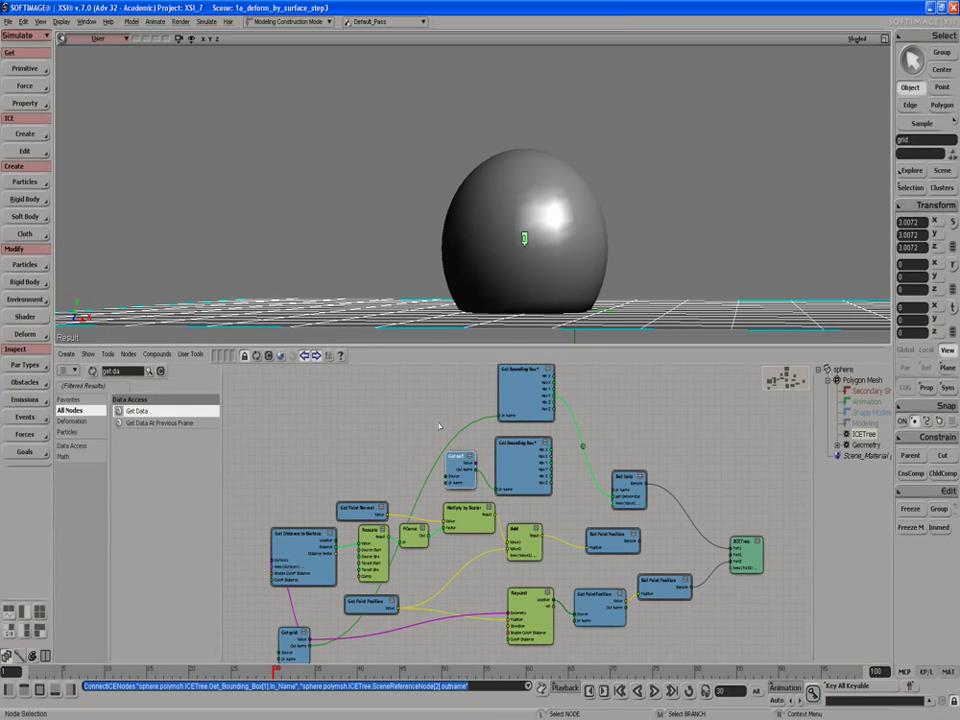
pyautogui.scroll(3, 439, 426)
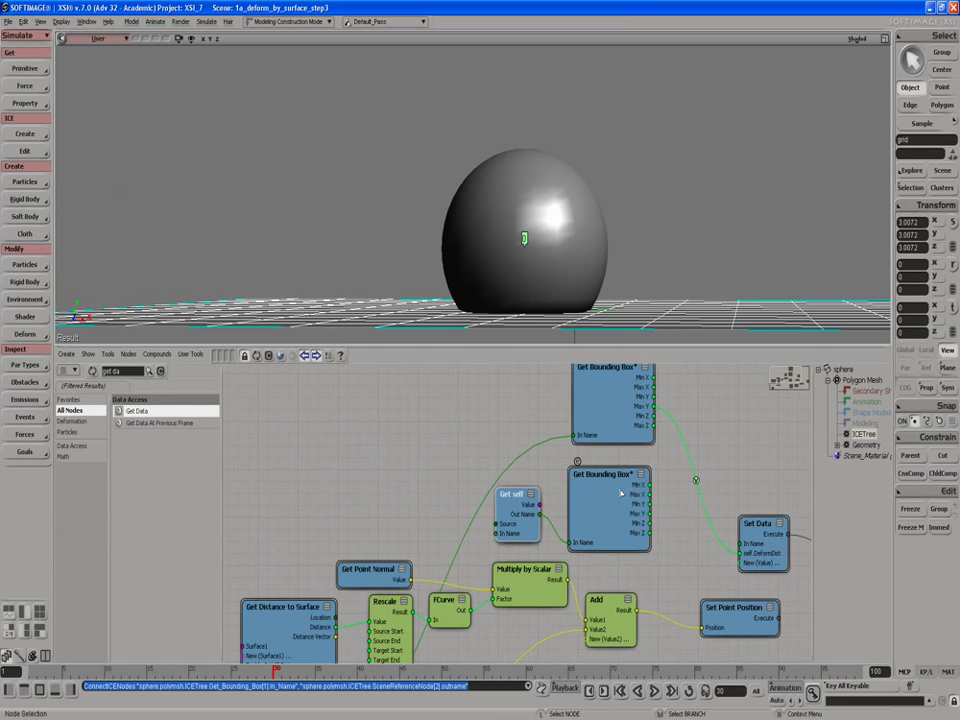
pyautogui.moveTo(621, 491); pyautogui.dragTo(628, 496)
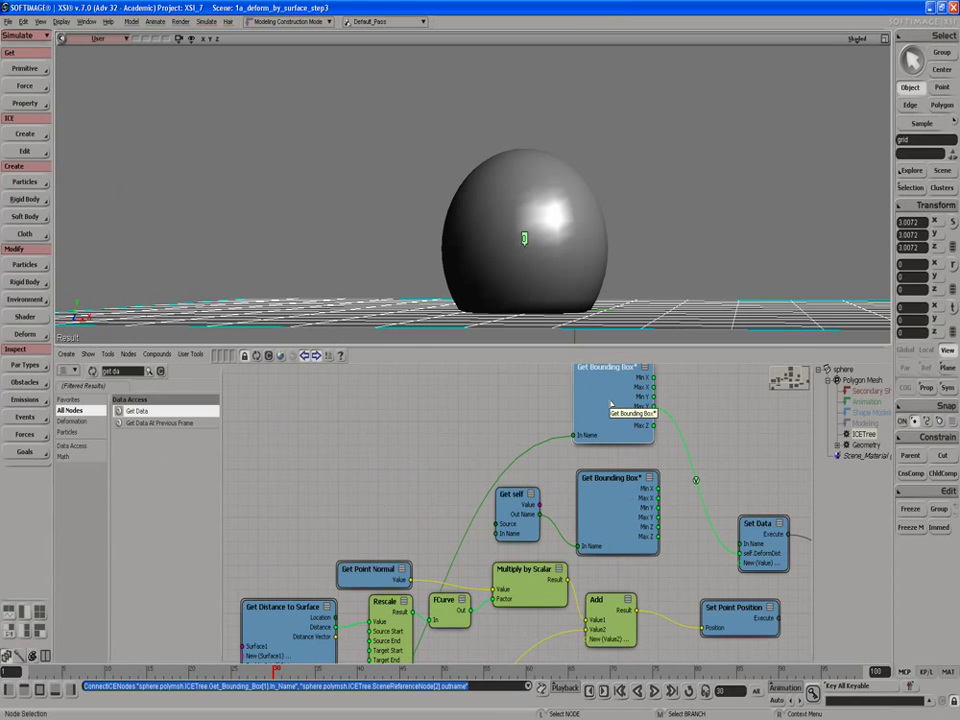
# Rename the upper, grid-driven Get Bounding Box compound as Global Bounding Box in its compound properties.
pyautogui.press('f')
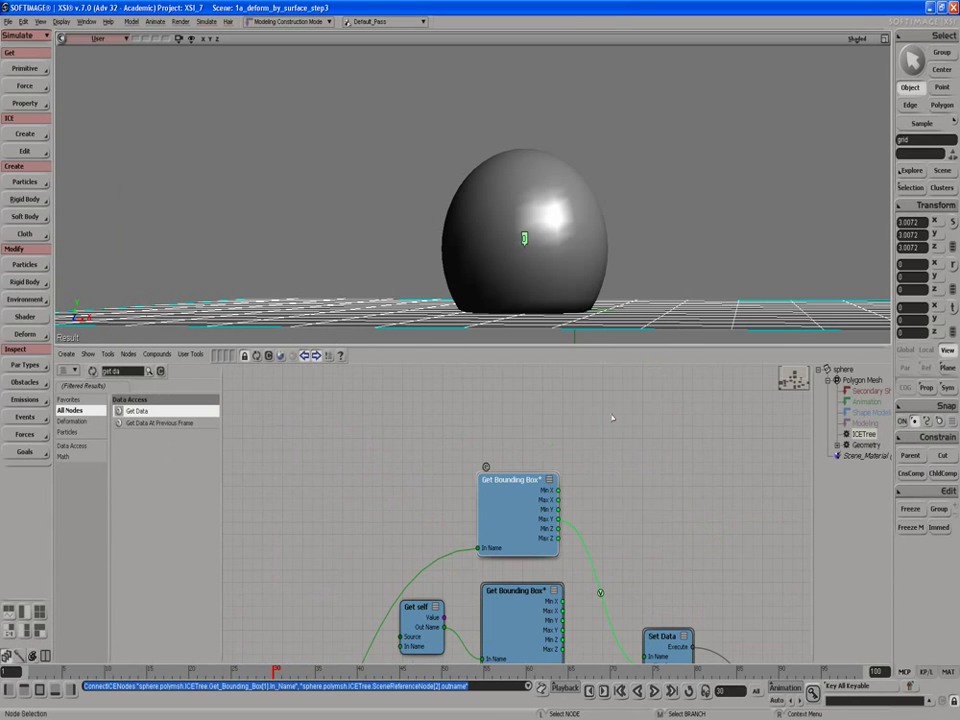
pyautogui.rightClick(518, 505)
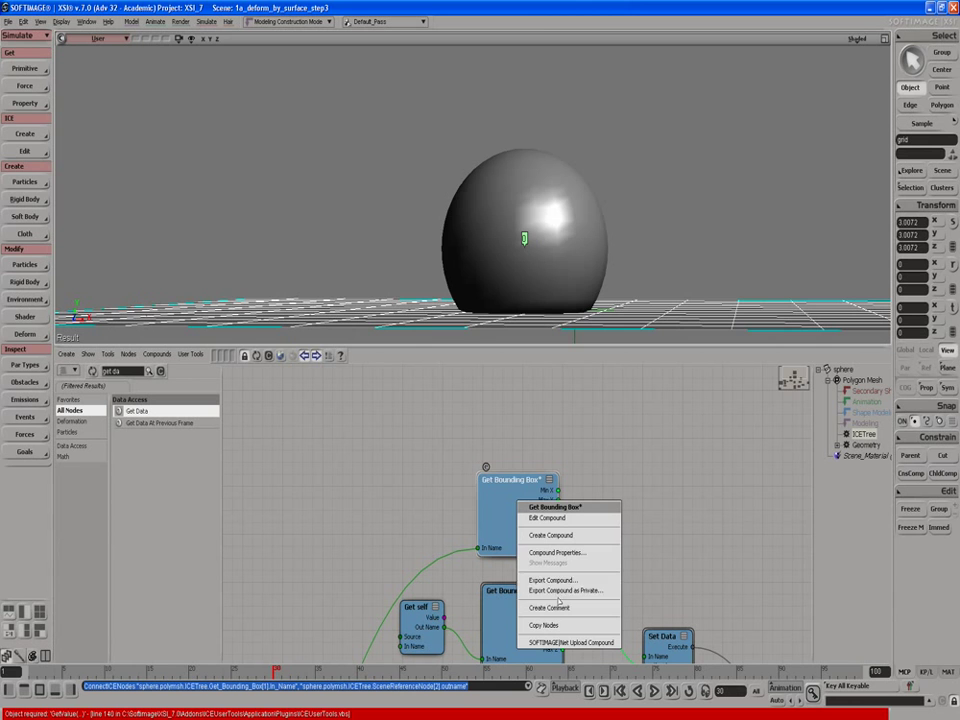
pyautogui.click(540, 553)
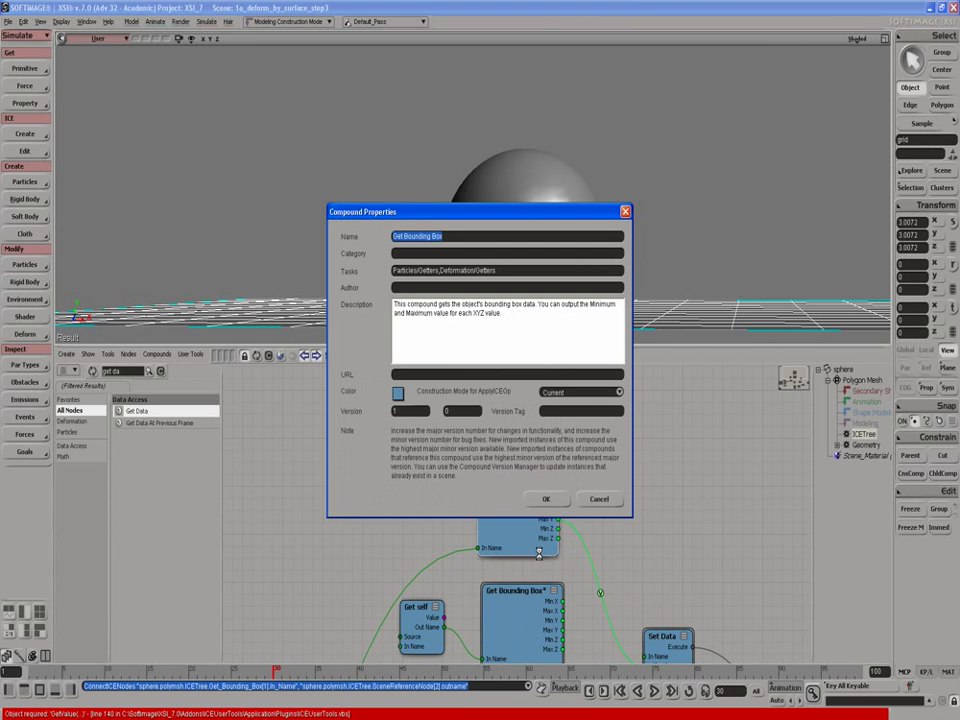
pyautogui.click(455, 236)
pyautogui.press('BackSpace')
pyautogui.press('BackSpace')
pyautogui.write('lobal')
pyautogui.press('Return')
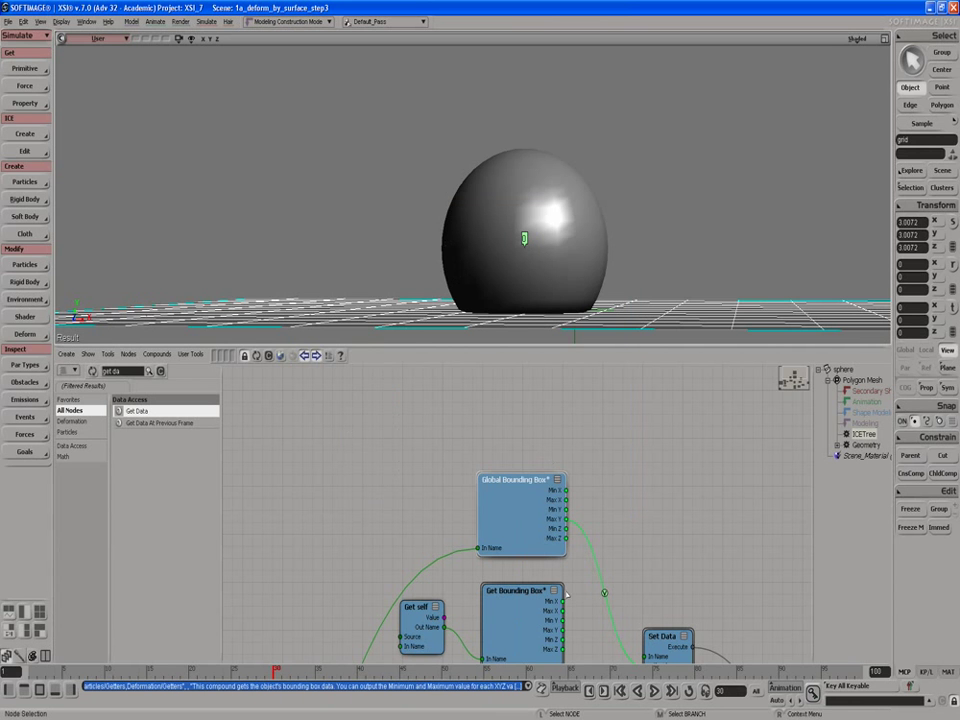
# Replace the lower Get Bounding Box with a duplicate of Global Bounding Box, connecting Get self's Out Name to its In Name.
pyautogui.doubleClick(512, 620)
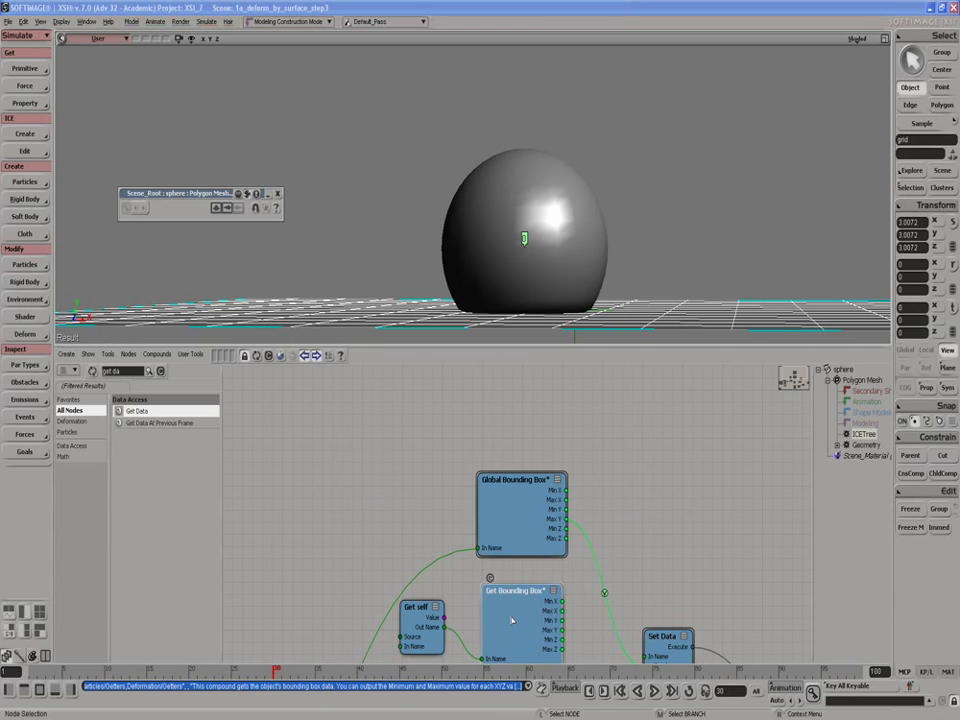
pyautogui.click(278, 193)
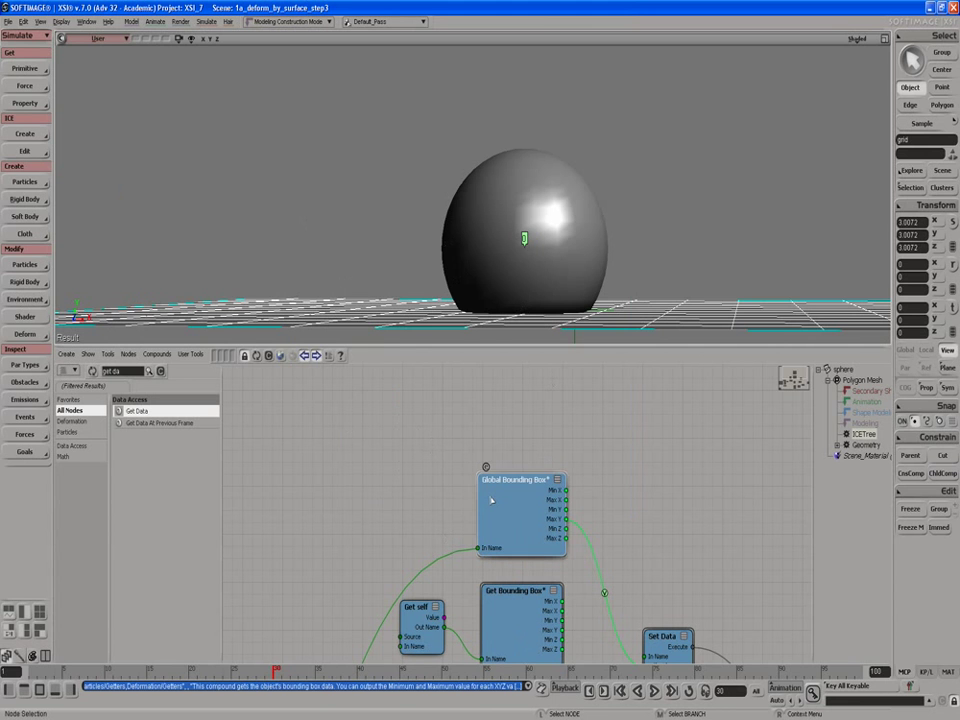
pyautogui.hotkey('ctrl', 'd')
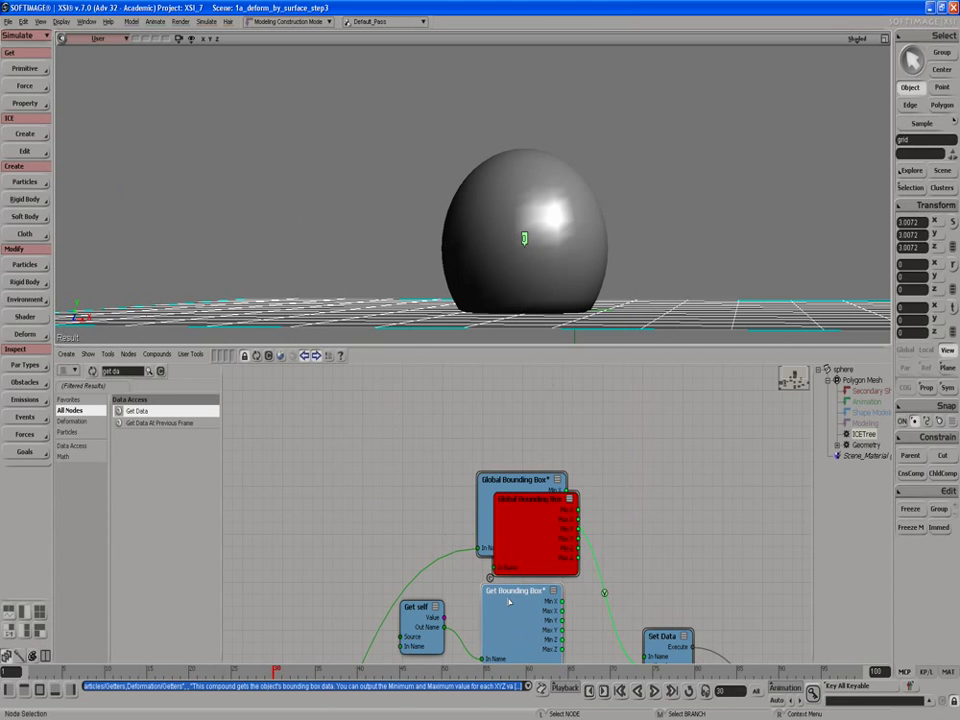
pyautogui.press('Delete')
pyautogui.moveTo(525, 548); pyautogui.dragTo(508, 624)
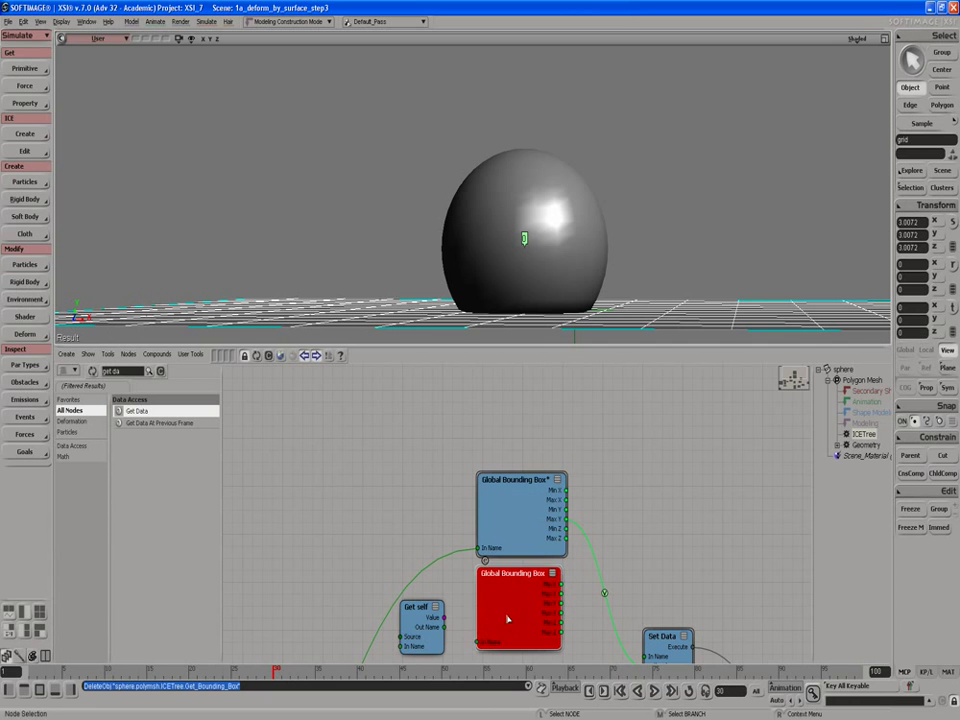
pyautogui.moveTo(444, 627); pyautogui.dragTo(504, 634)
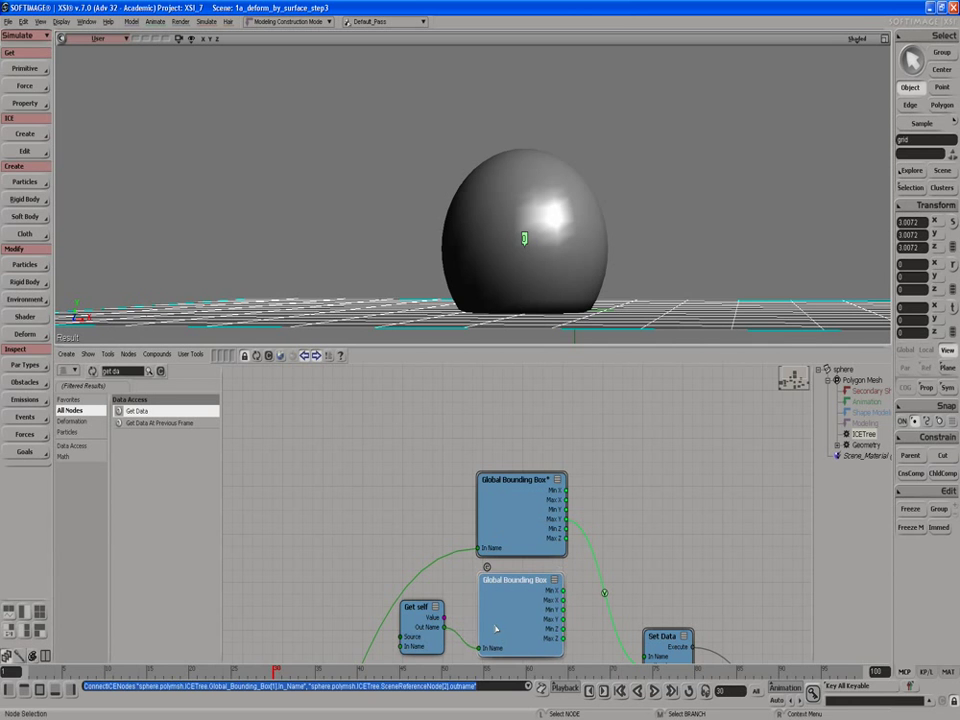
pyautogui.moveTo(488, 578); pyautogui.dragTo(485, 478)
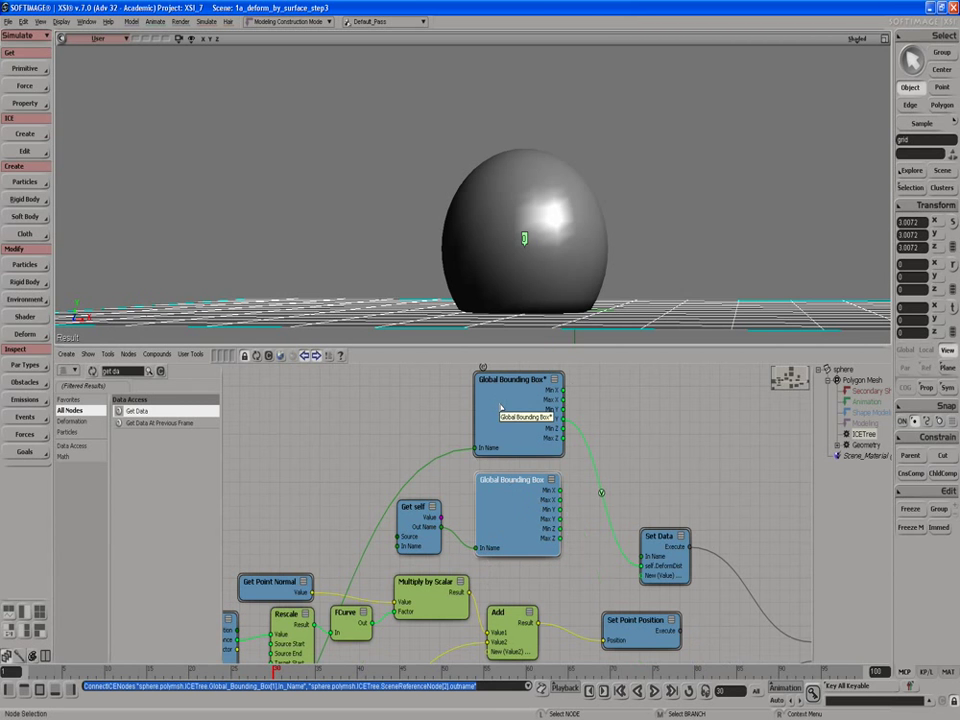
# Export the upper Global Bounding Box compound to the user Compounds folder as Global Bounding Box.
pyautogui.rightClick(500, 416)
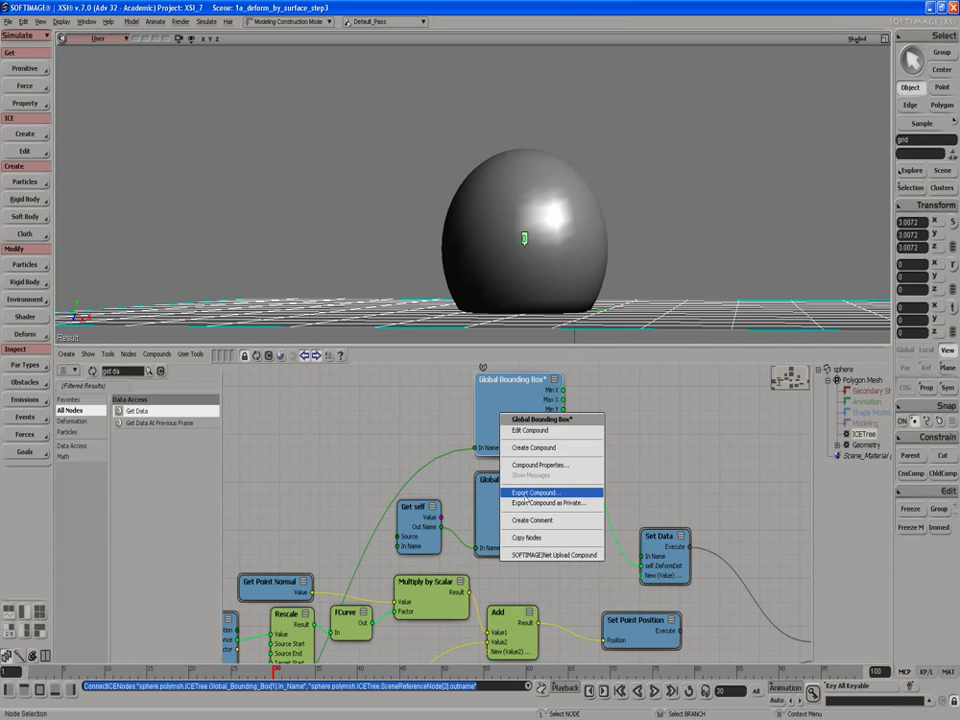
pyautogui.click(527, 494)
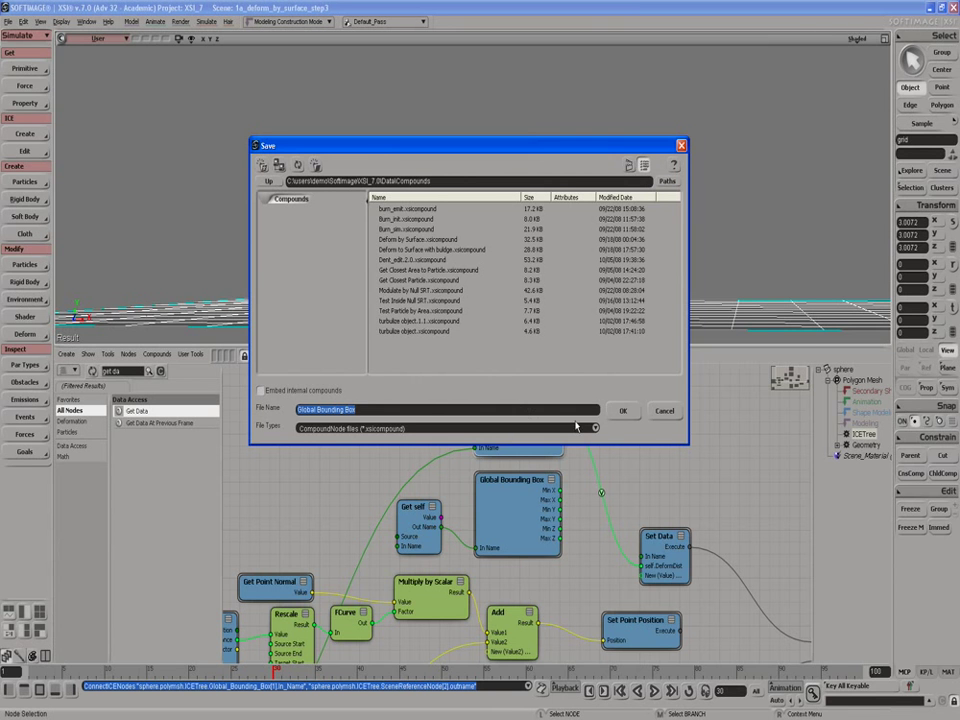
pyautogui.click(619, 412)
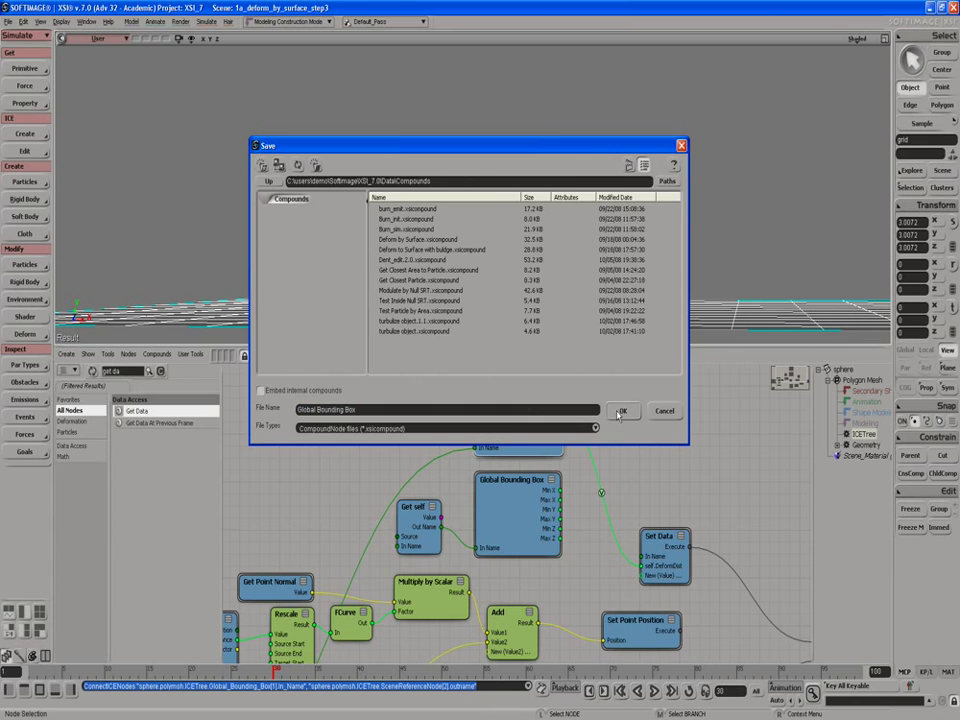
pyautogui.click(620, 412)
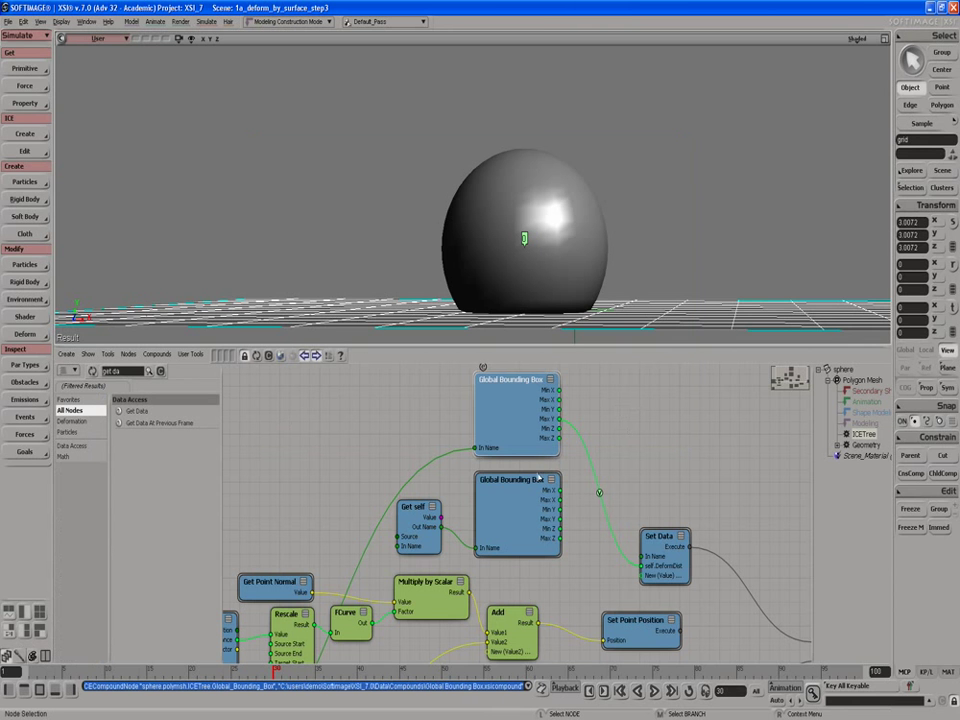
pyautogui.moveTo(507, 434); pyautogui.dragTo(506, 436)
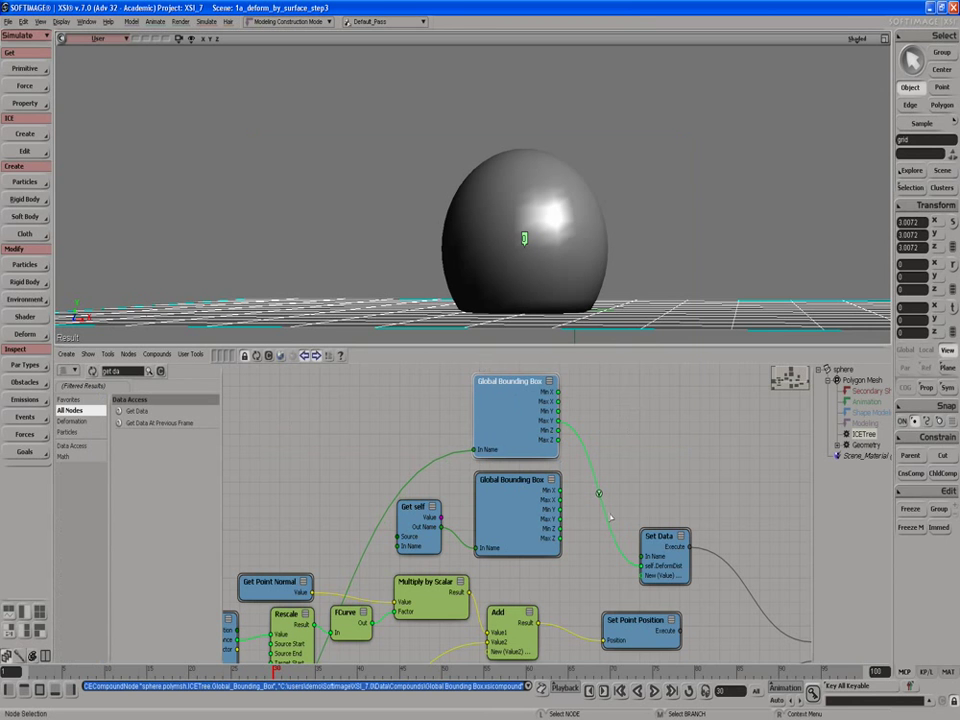
# Check the exported compound's properties without changing them, and search the node library for "boun".
pyautogui.rightClick(518, 429)
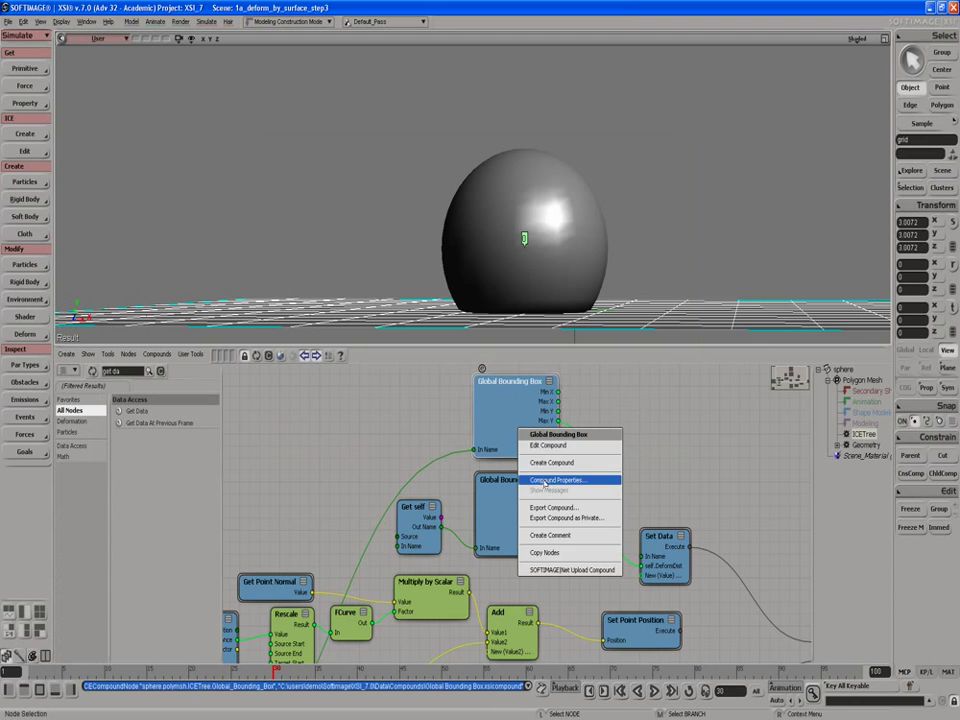
pyautogui.click(545, 480)
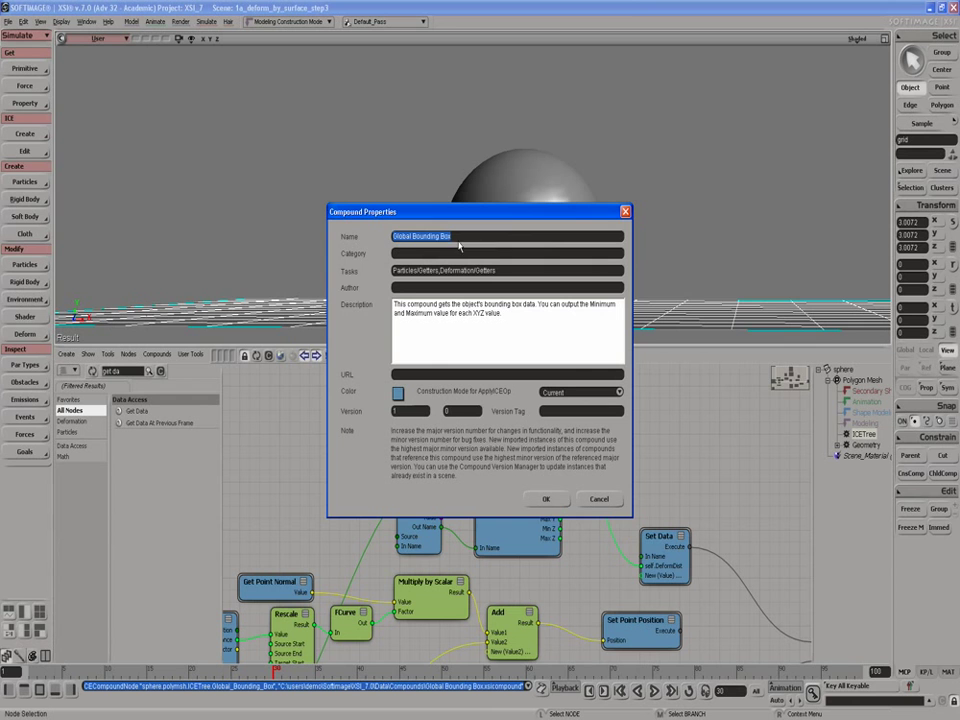
pyautogui.click(597, 499)
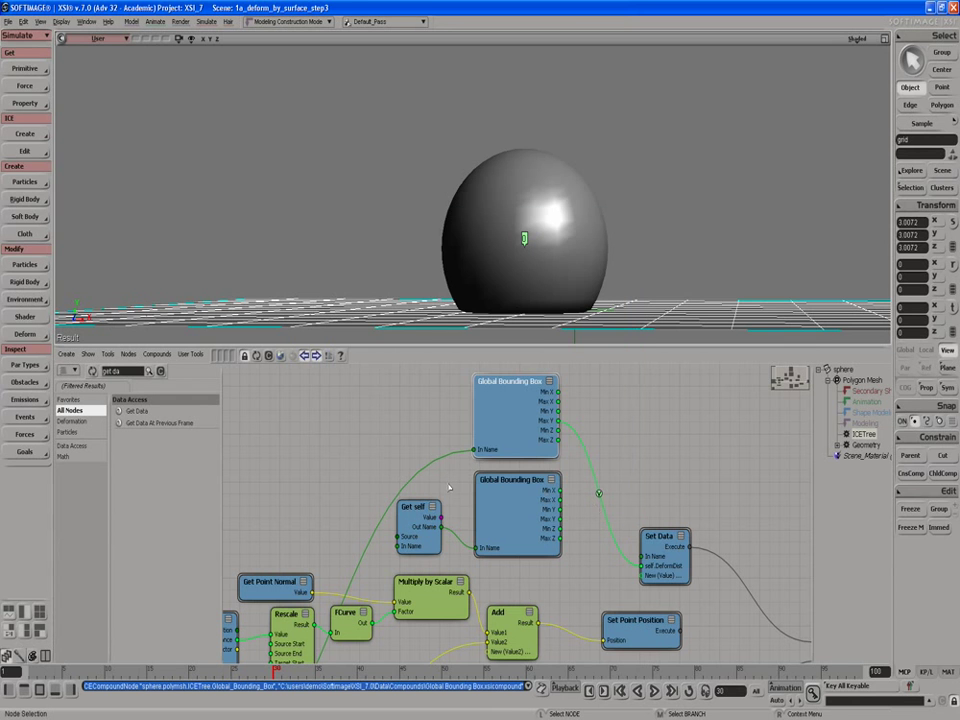
pyautogui.click(124, 371)
pyautogui.write('boun')
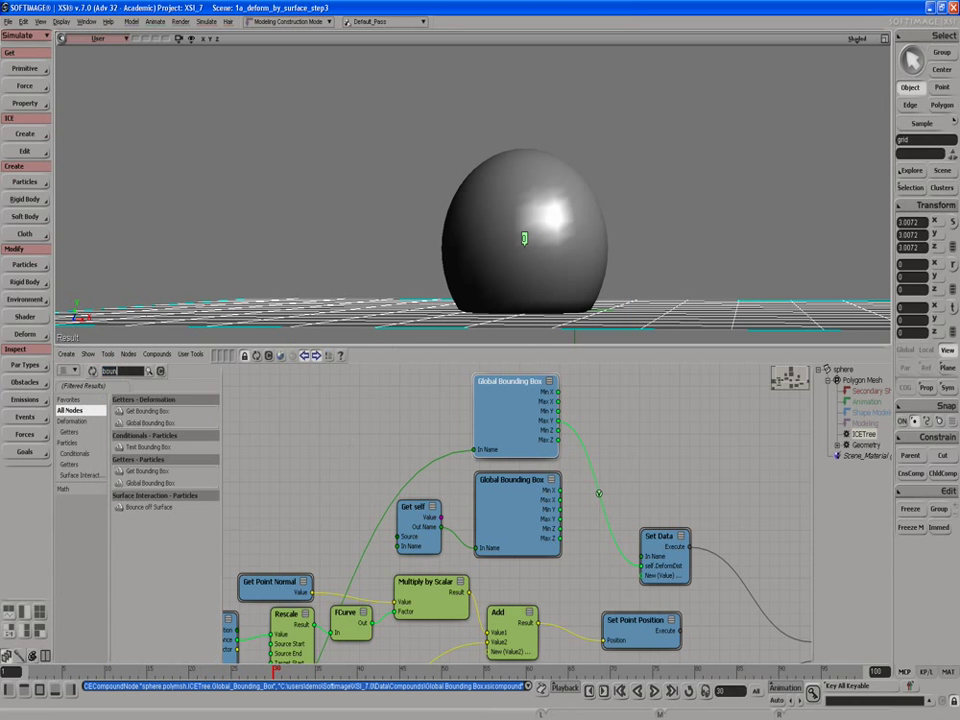
# Shift the Set Data node slightly aside and add a Get Distance Between node to the right of the Global Bounding Box nodes.
pyautogui.click(136, 424)
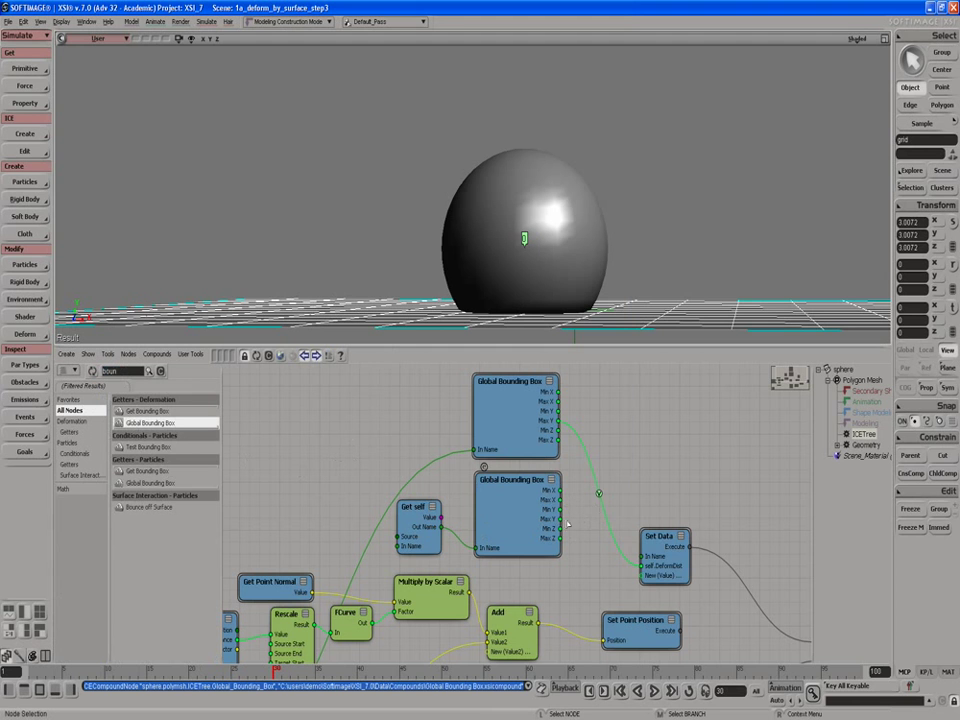
pyautogui.moveTo(655, 536); pyautogui.dragTo(675, 526)
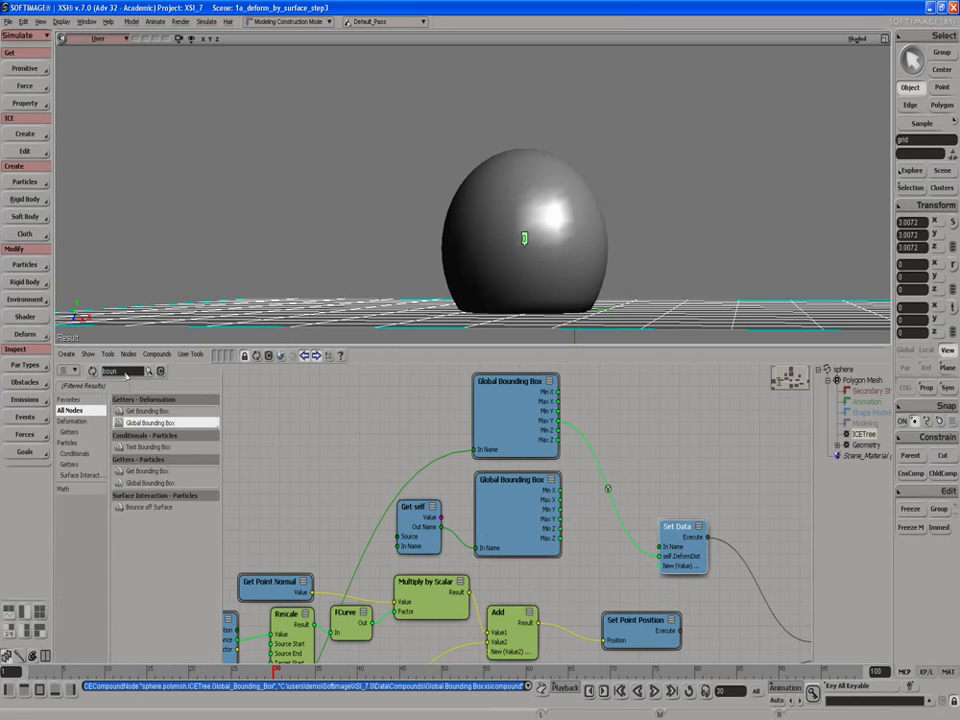
pyautogui.doubleClick(124, 372)
pyautogui.write('dist')
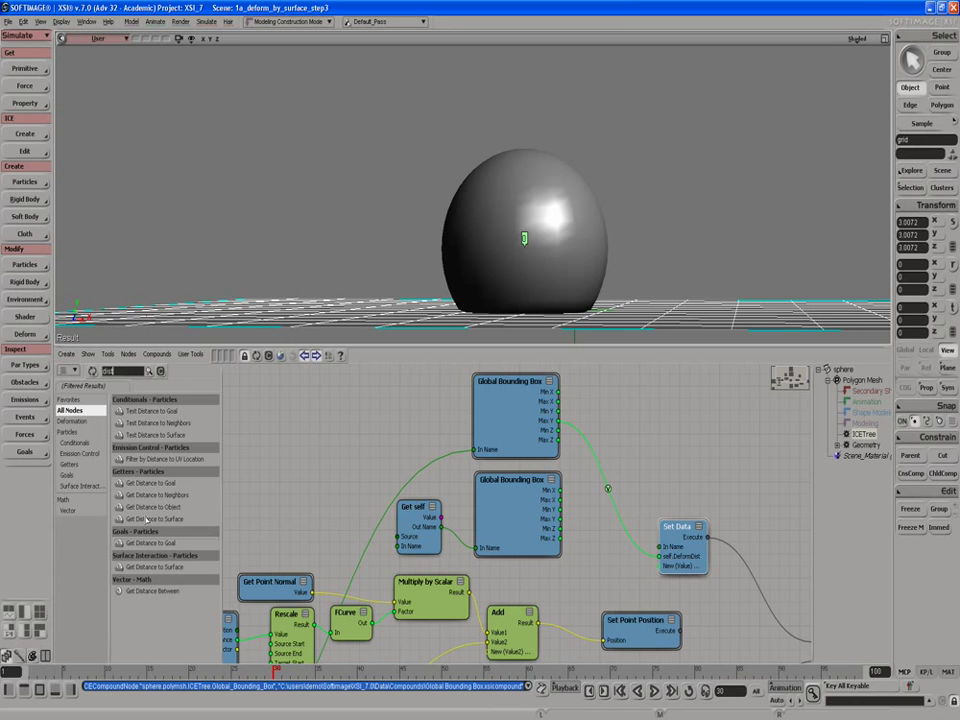
pyautogui.moveTo(138, 590); pyautogui.dragTo(620, 422)
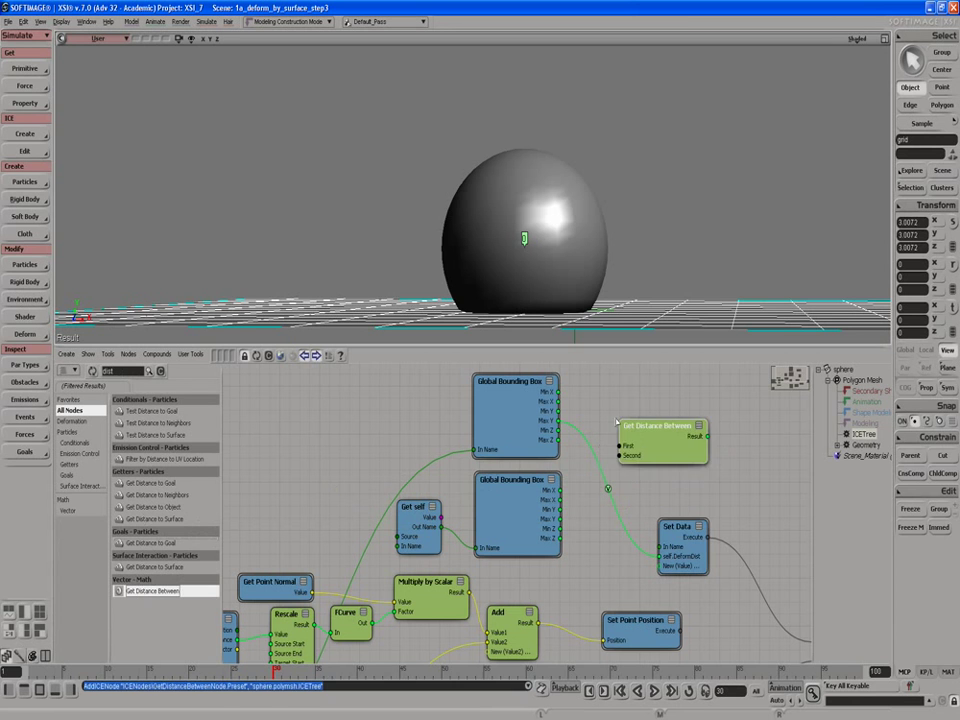
# Connect the upper box's Max Y to First and the lower box's Min Y to Second, and disconnect Max Y from Set Data.
pyautogui.moveTo(558, 421); pyautogui.dragTo(632, 449)
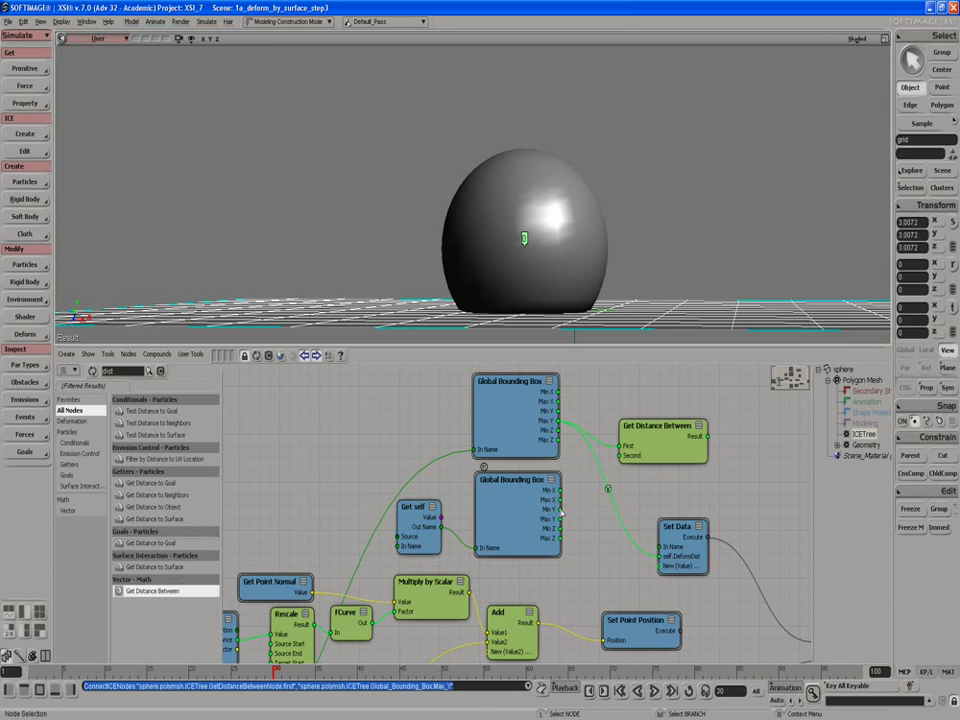
pyautogui.moveTo(561, 511); pyautogui.dragTo(630, 456)
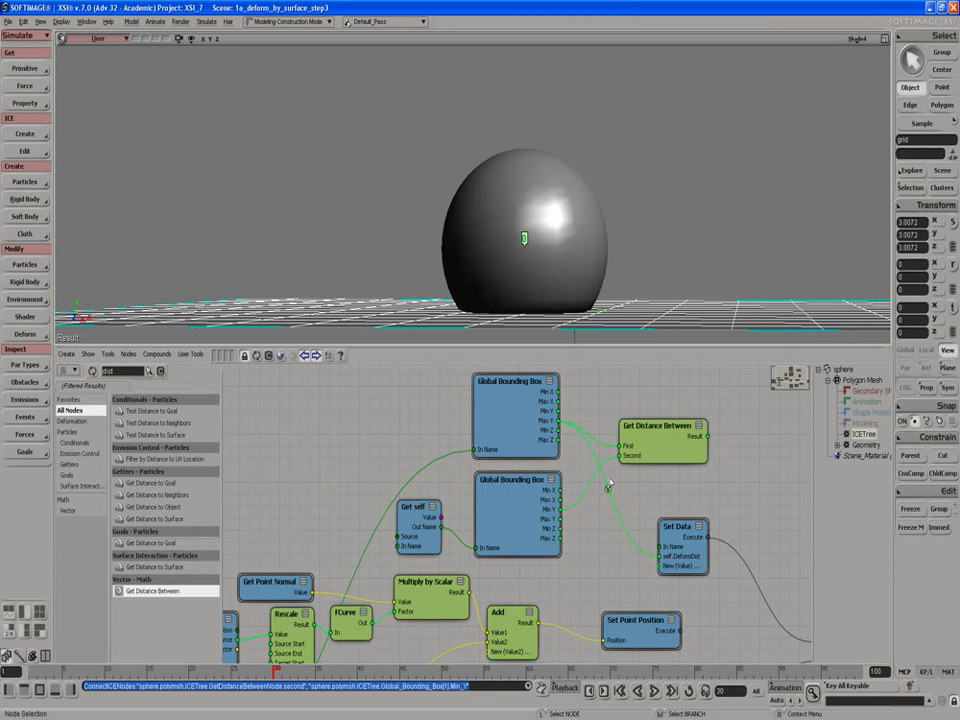
pyautogui.moveTo(616, 502); pyautogui.dragTo(608, 508)
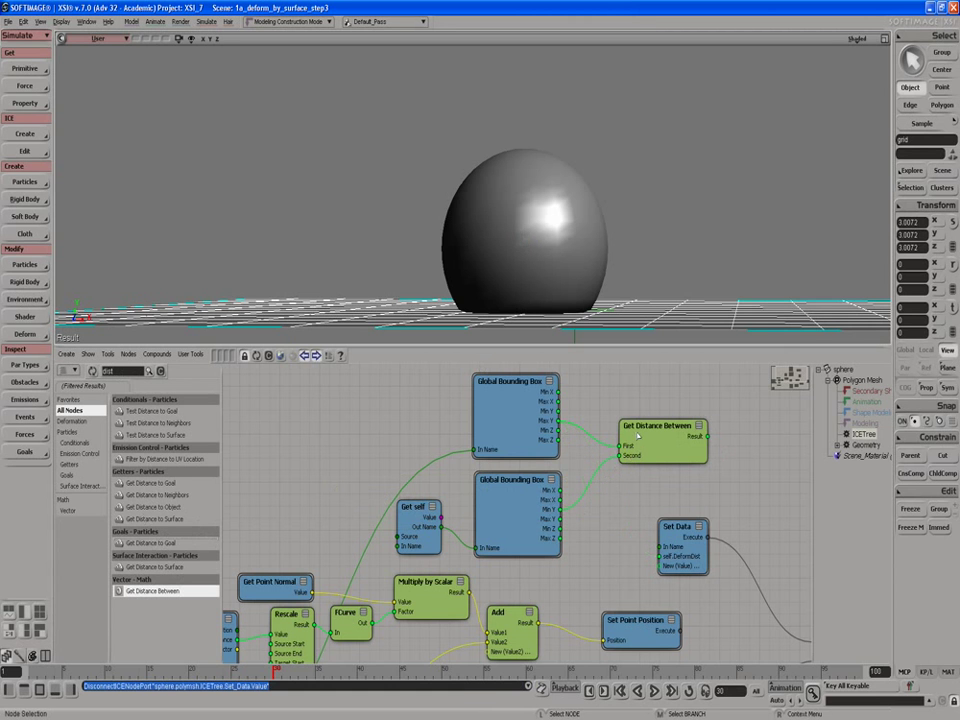
# Move the bounding-box and distance nodes away from Set Data, and connect Get Distance Between's Result to self.DeformDist.
pyautogui.moveTo(654, 430); pyautogui.dragTo(637, 437)
pyautogui.scroll(-1, 481, 397)
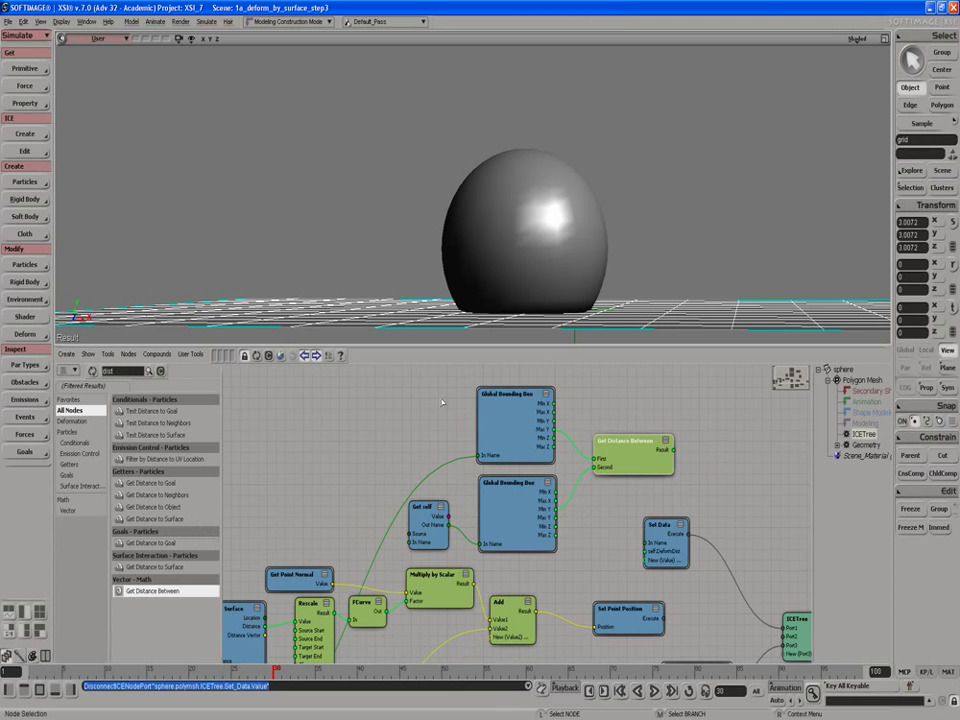
pyautogui.moveTo(430, 397); pyautogui.dragTo(619, 526)
pyautogui.moveTo(621, 449); pyautogui.dragTo(525, 449)
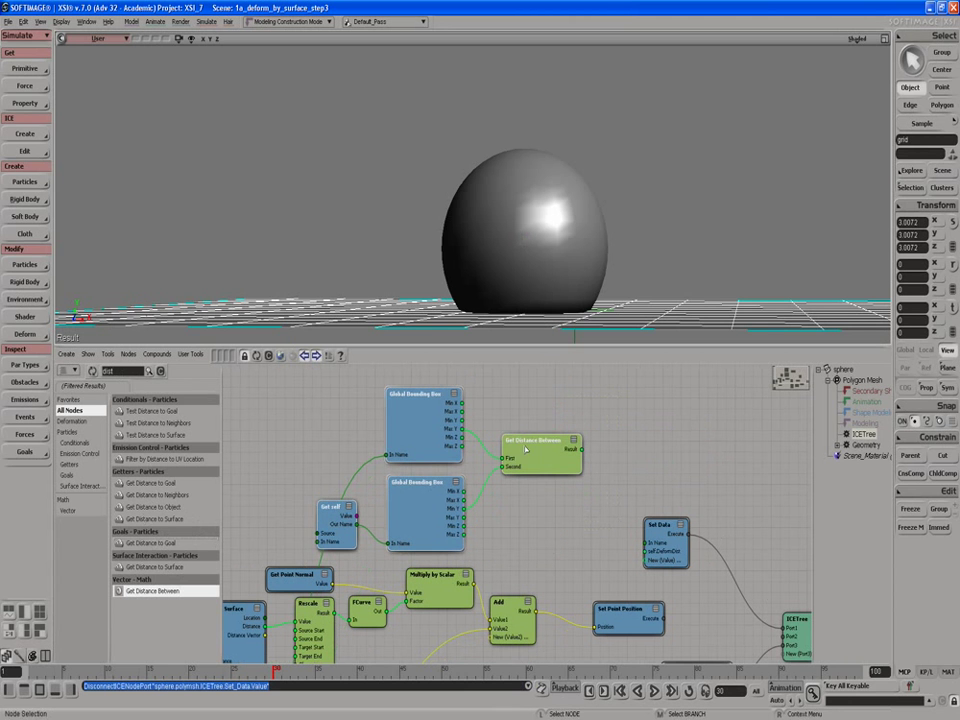
pyautogui.click(605, 456)
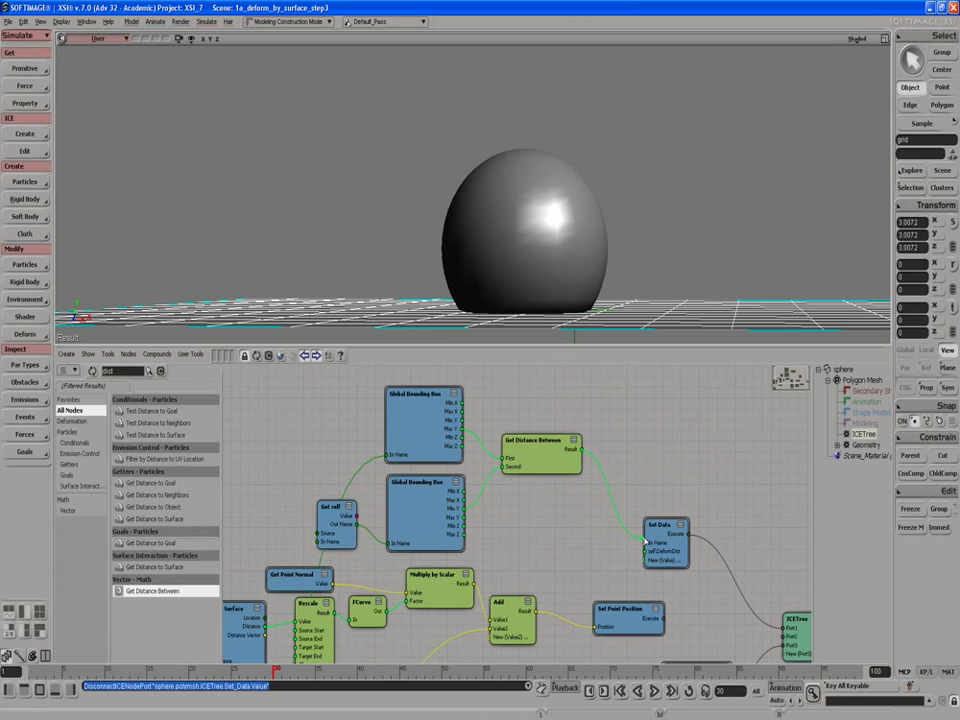
pyautogui.moveTo(644, 537); pyautogui.dragTo(659, 551)
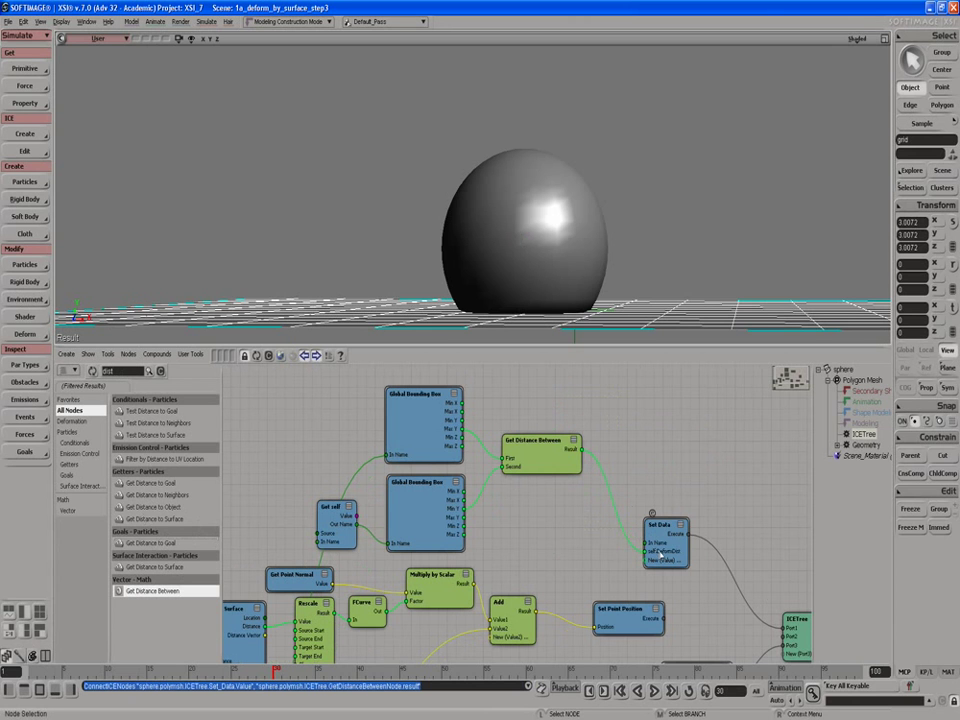
# Display the values on the distance connection and lower the sphere slightly to about Y 1.1975 to check them.
pyautogui.rightClick(622, 524)
pyautogui.click(645, 585)
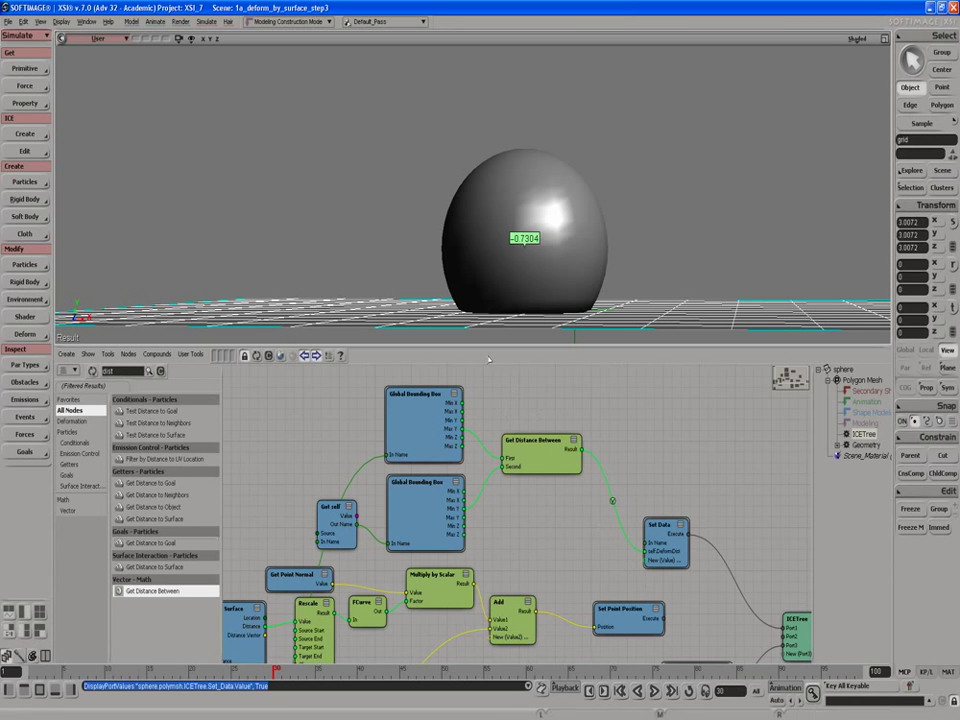
pyautogui.press('v')
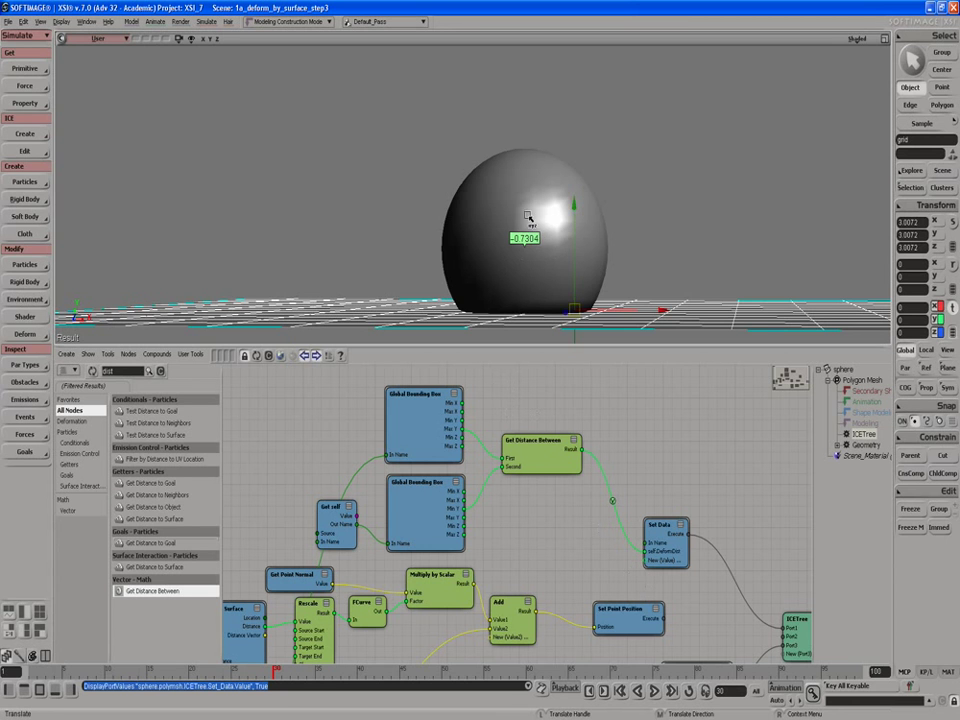
pyautogui.press('space')
pyautogui.click(526, 215)
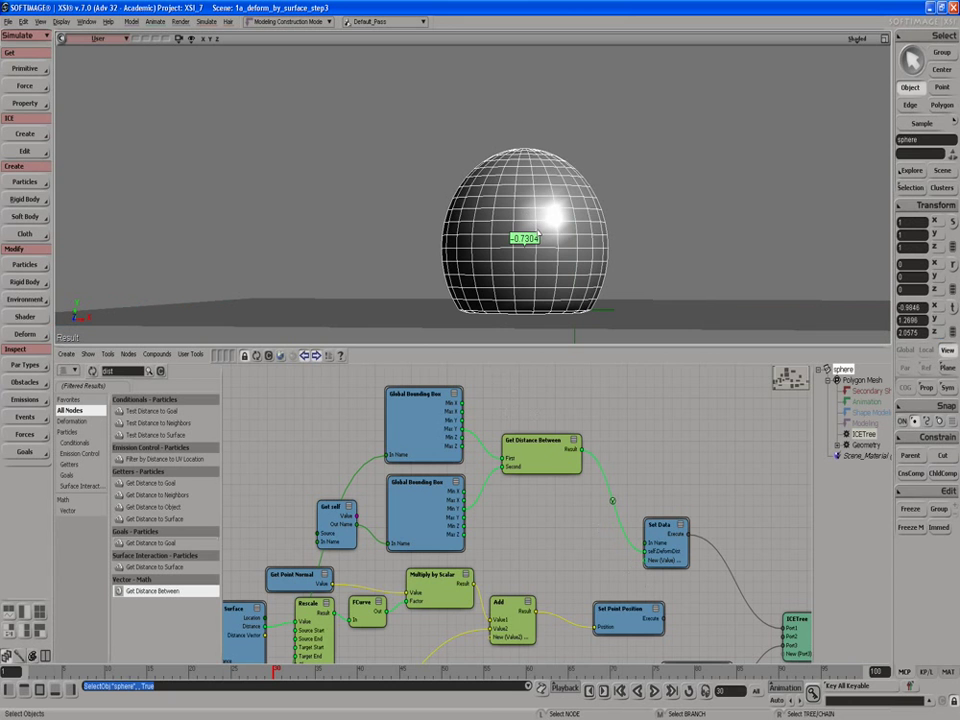
pyautogui.press('v')
pyautogui.moveTo(524, 212)
pyautogui.mouseDown()
pyautogui.moveTo(521, 139)
pyautogui.moveTo(521, 214)
pyautogui.mouseUp()
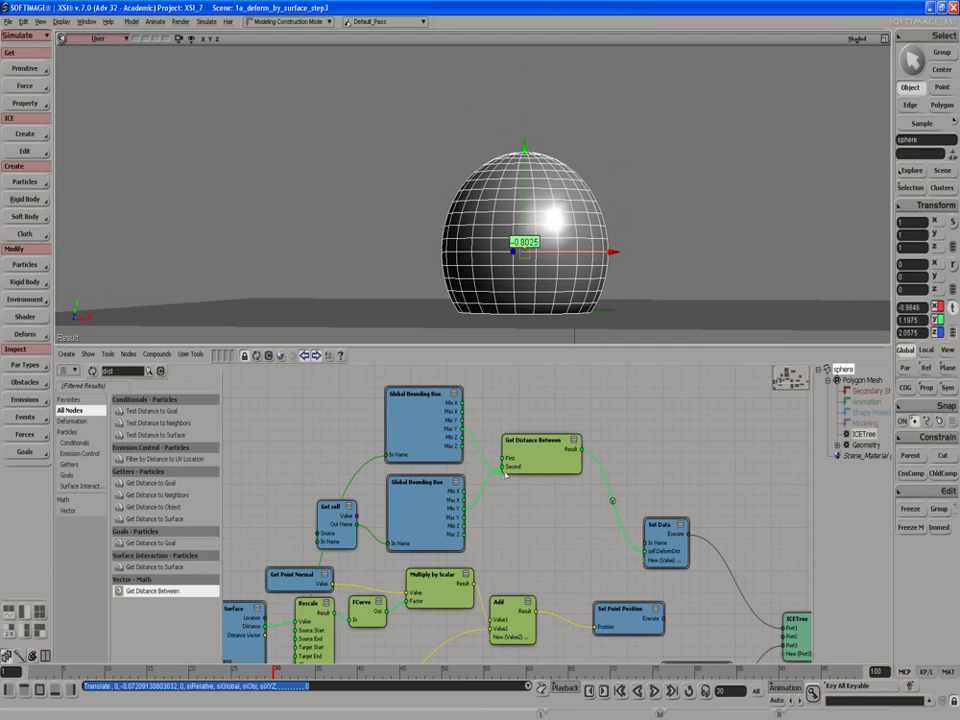
# Swap the First and Second connections of Get Distance Between, and raise the sphere clear of the grid to about Y 2.4845.
pyautogui.moveTo(505, 468); pyautogui.dragTo(463, 510)
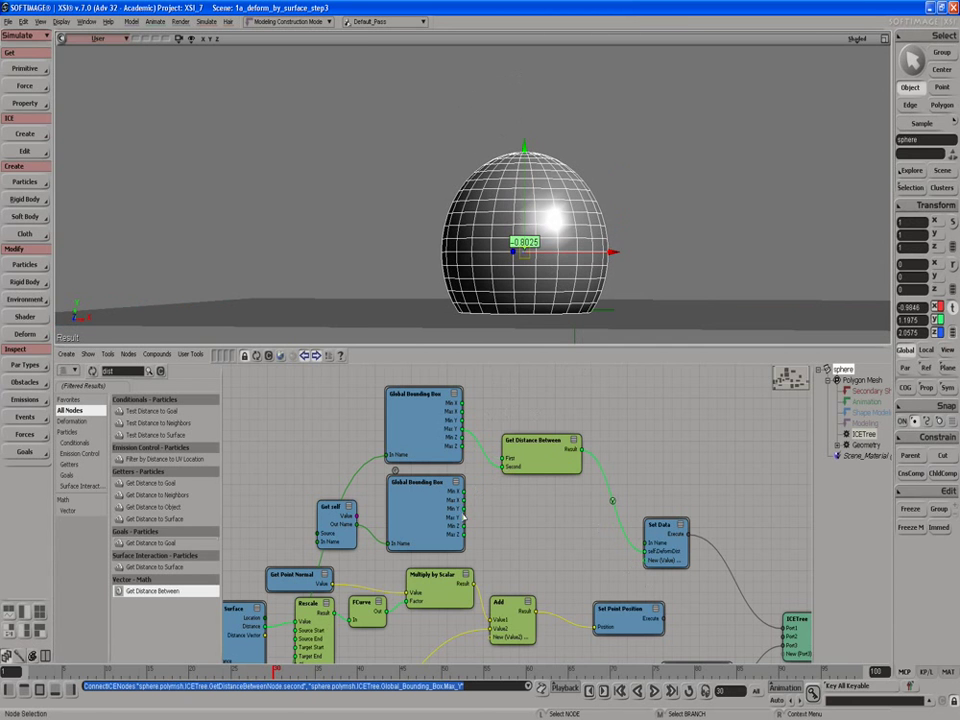
pyautogui.moveTo(463, 508); pyautogui.dragTo(504, 457)
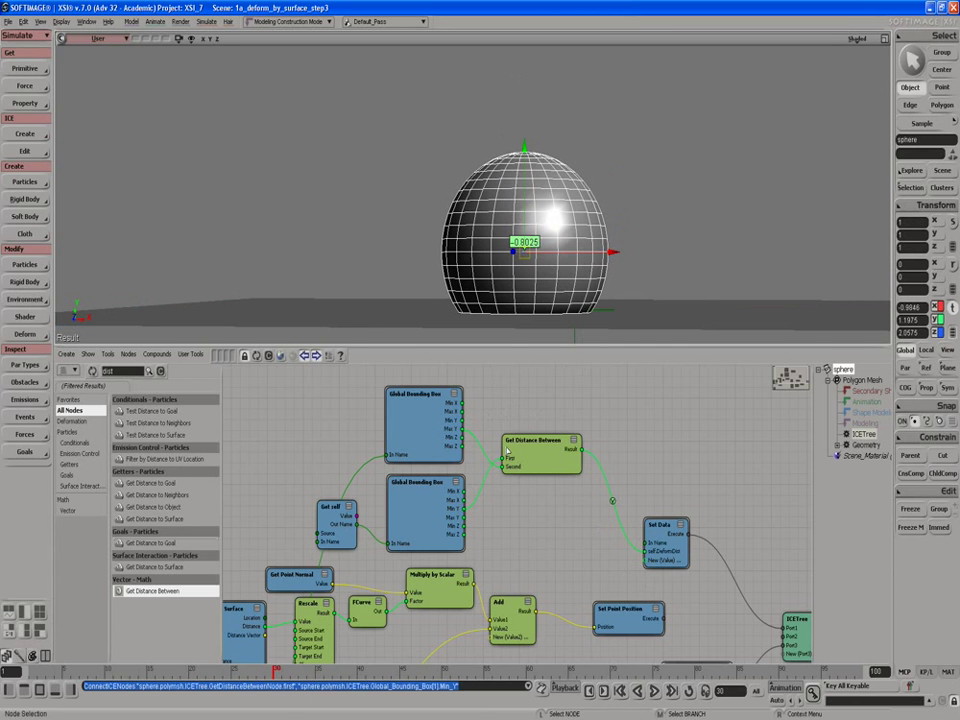
pyautogui.press('v')
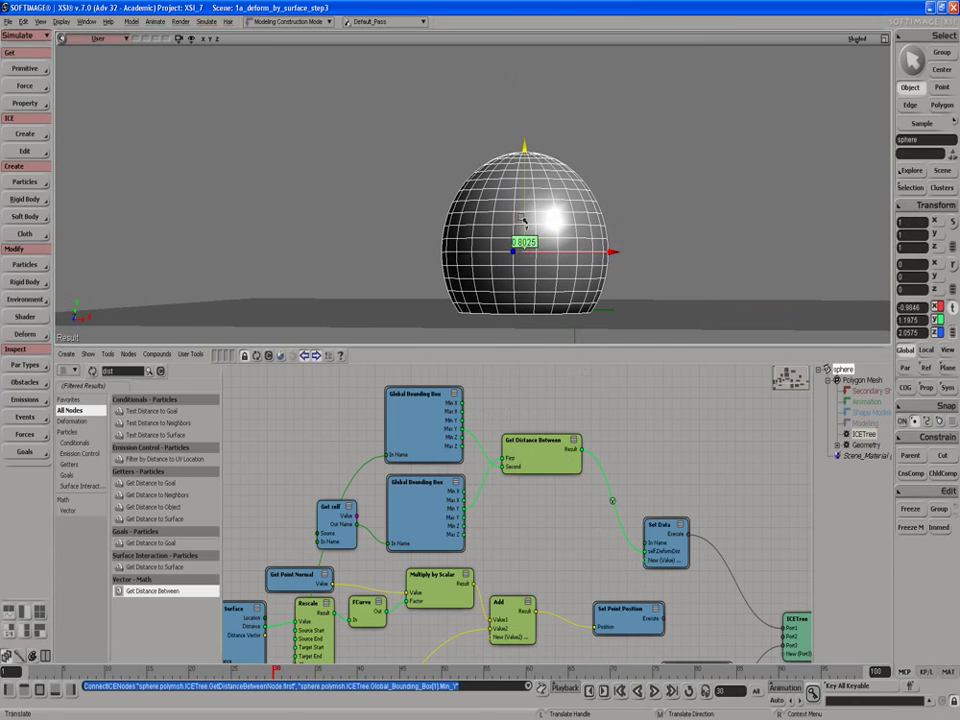
pyautogui.moveTo(523, 208); pyautogui.dragTo(515, 139)
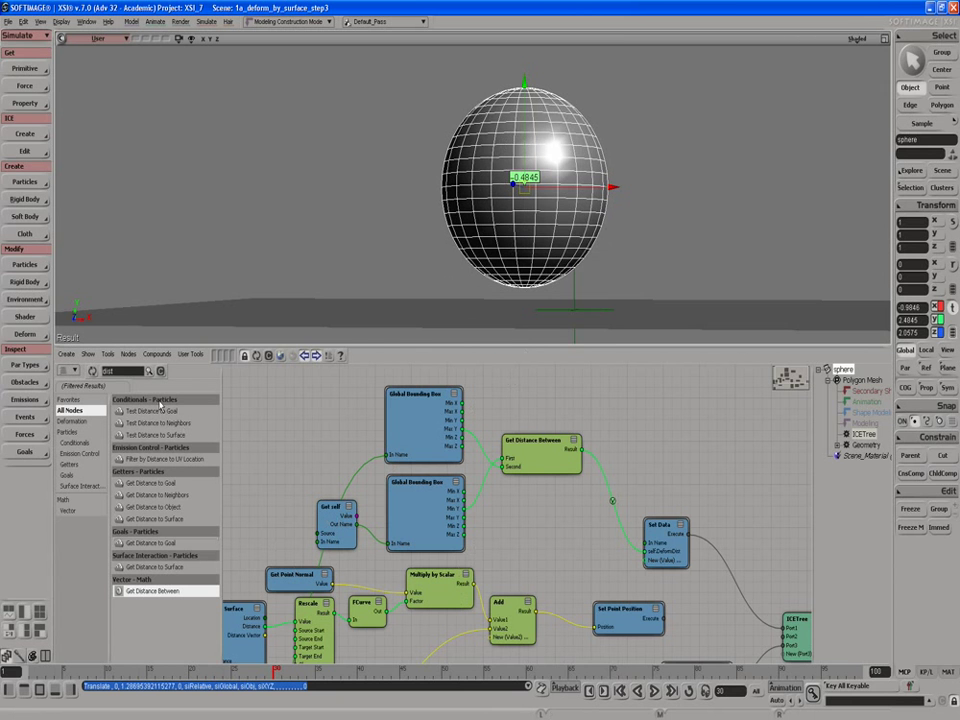
# Search the node library for "cla".
pyautogui.click(128, 372)
pyautogui.press('BackSpace')
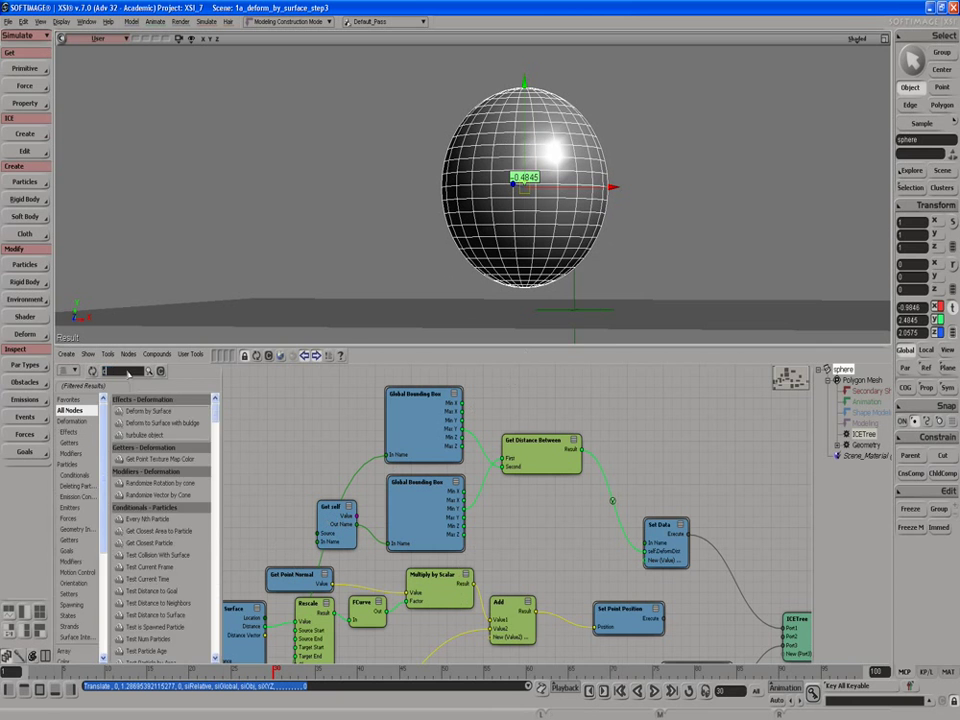
pyautogui.write('cla')
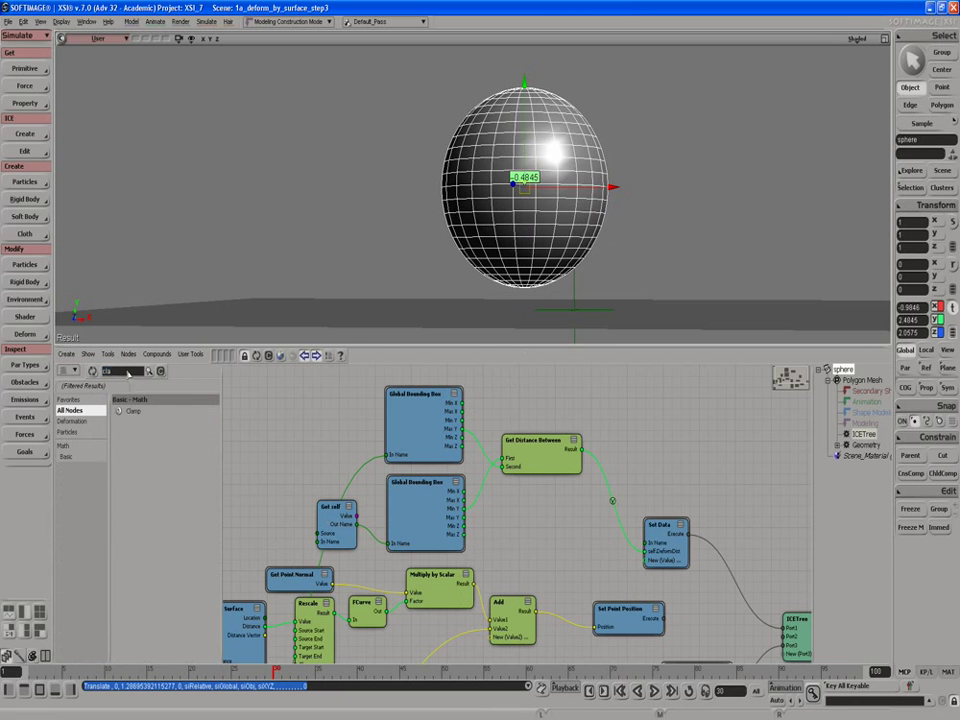
pyautogui.moveTo(133, 411); pyautogui.dragTo(611, 454)
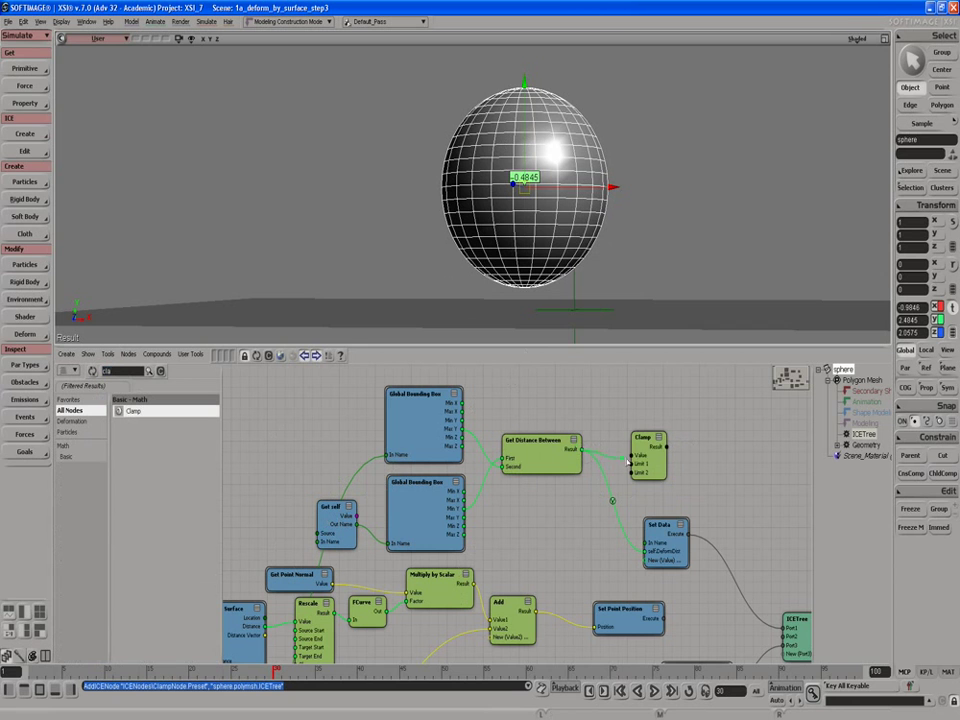
pyautogui.moveTo(644, 457); pyautogui.dragTo(592, 513)
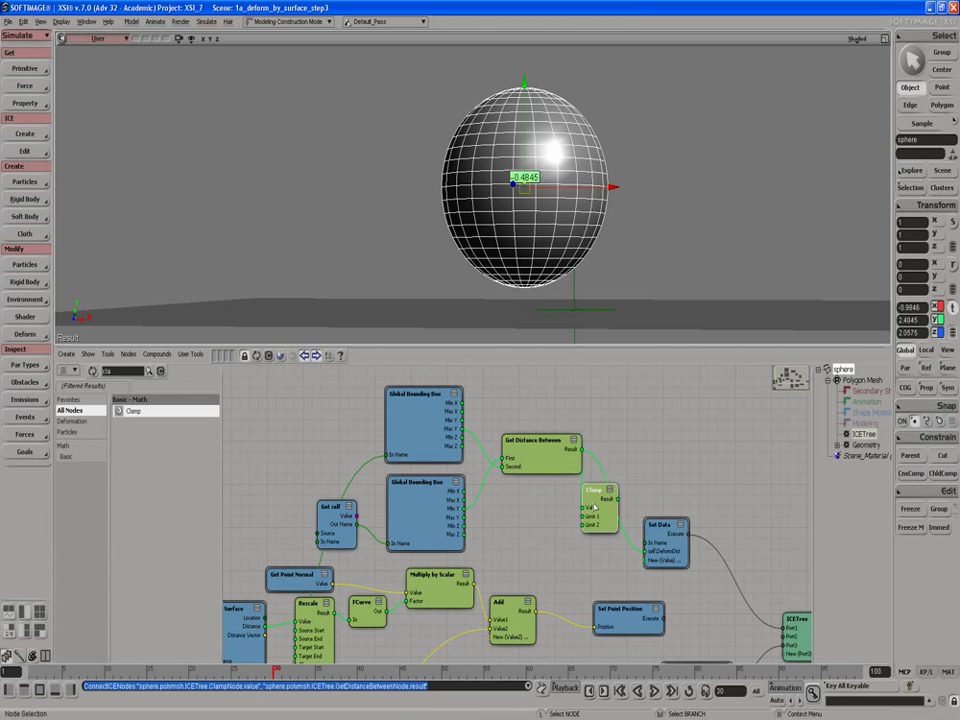
pyautogui.press('Delete')
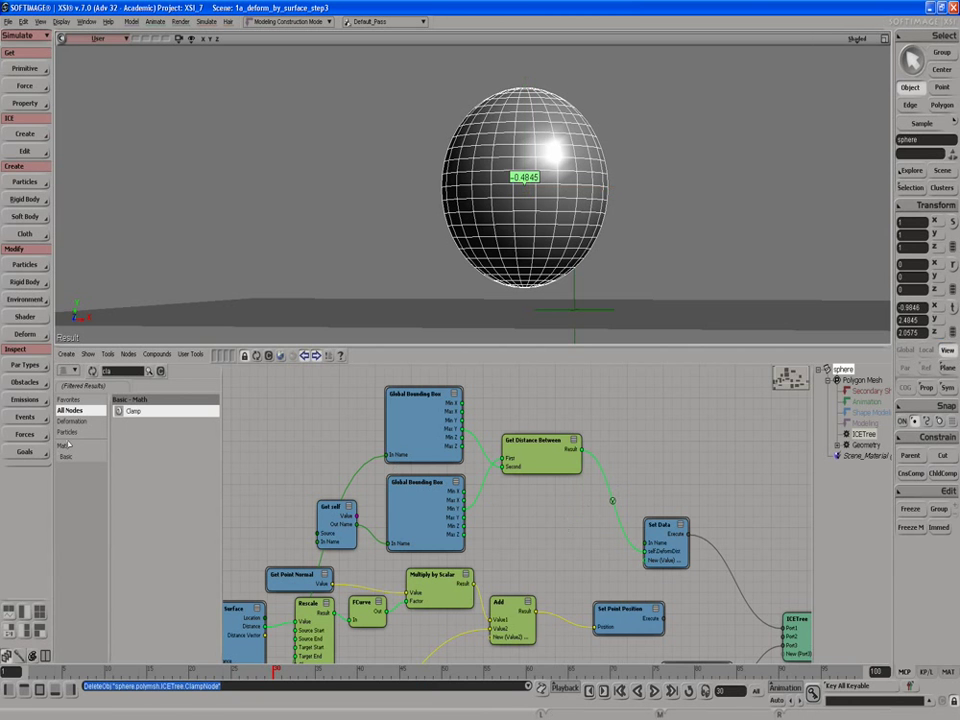
# Insert a Clamp node between Get Distance Between's Result and Set Data's self.DeformDist, and display the values on its output connection.
pyautogui.moveTo(130, 411); pyautogui.dragTo(620, 479)
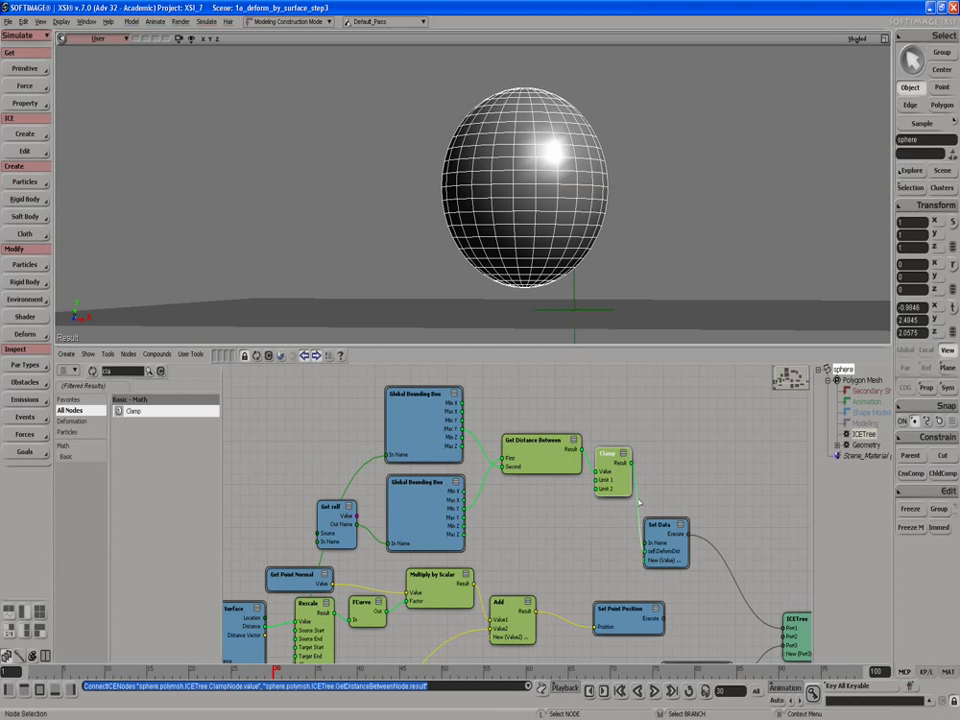
pyautogui.rightClick(648, 551)
pyautogui.click(676, 571)
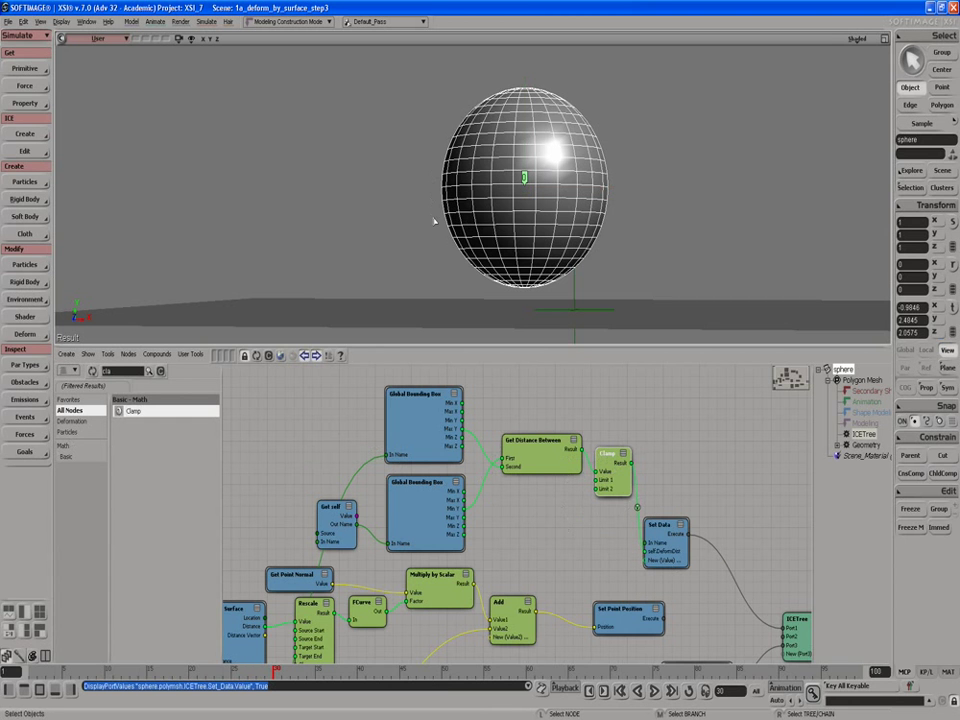
# Set the Clamp's Limit 2 to 1 and test it by moving the sphere into the grid, ending at about X -0.489, Y 1.6649.
pyautogui.press('v')
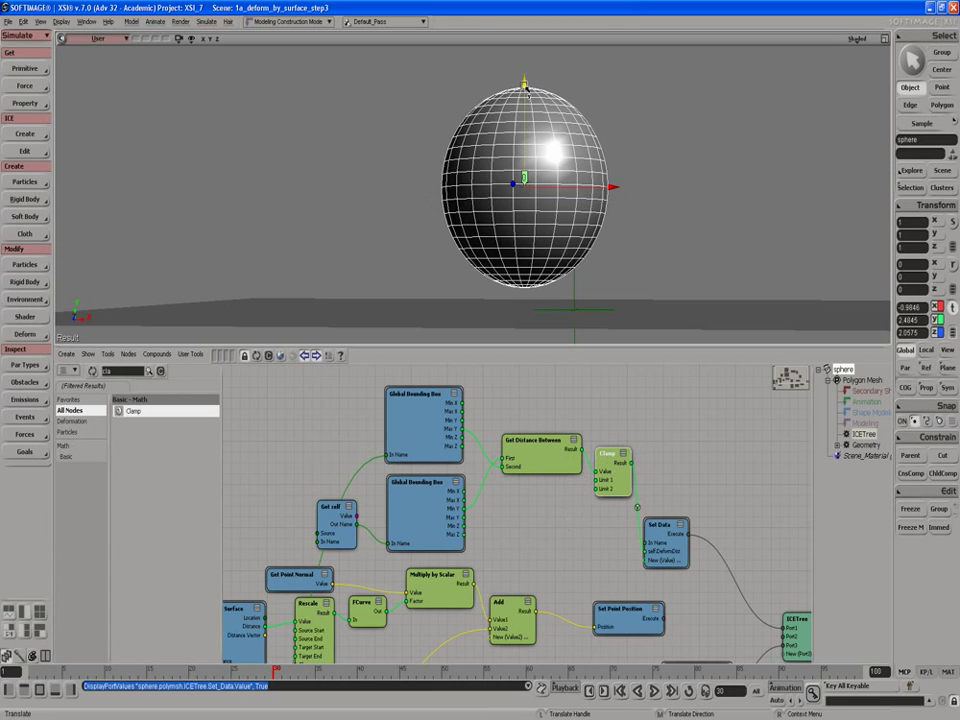
pyautogui.moveTo(522, 84); pyautogui.dragTo(530, 183)
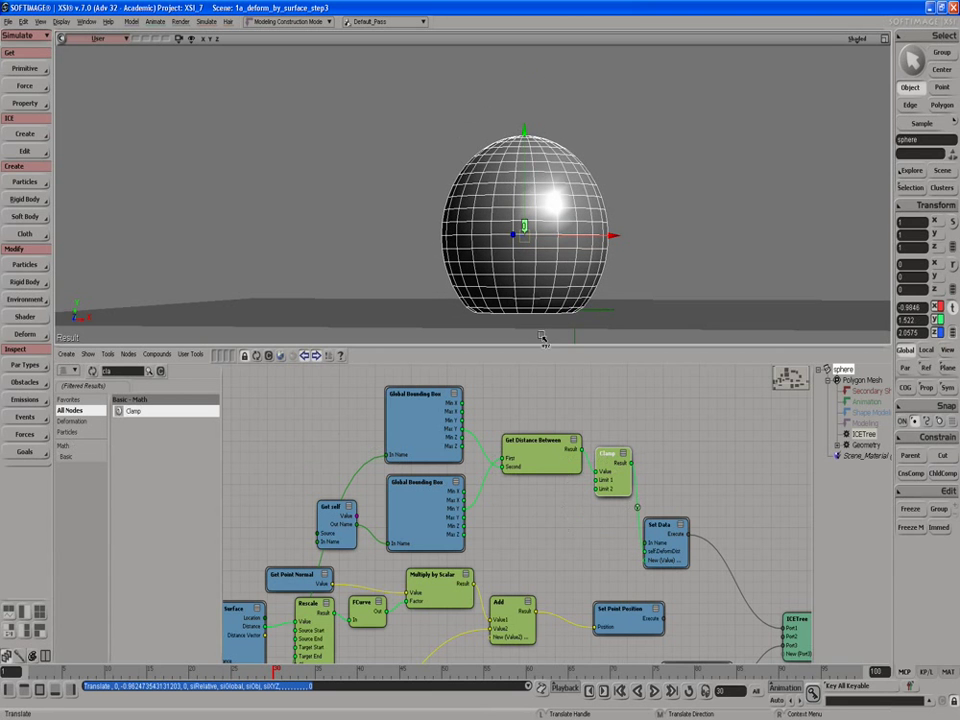
pyautogui.doubleClick(607, 487)
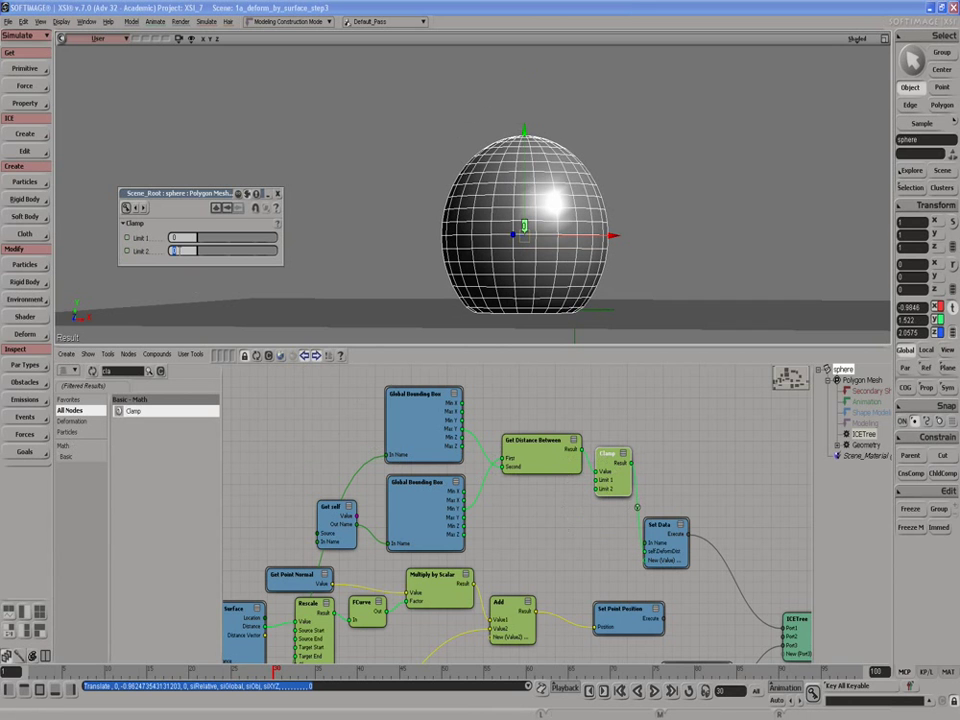
pyautogui.press('Return')
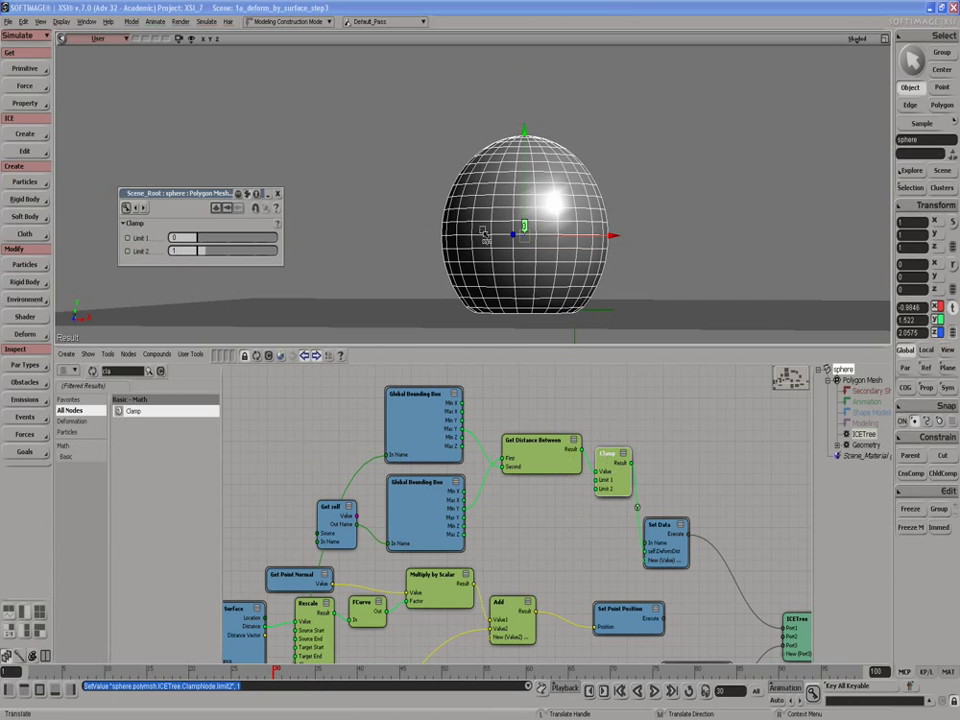
pyautogui.moveTo(531, 153)
pyautogui.mouseDown()
pyautogui.moveTo(525, 185)
pyautogui.moveTo(536, 136)
pyautogui.moveTo(547, 134)
pyautogui.moveTo(550, 150)
pyautogui.moveTo(548, 142)
pyautogui.mouseUp()
pyautogui.click(277, 193)
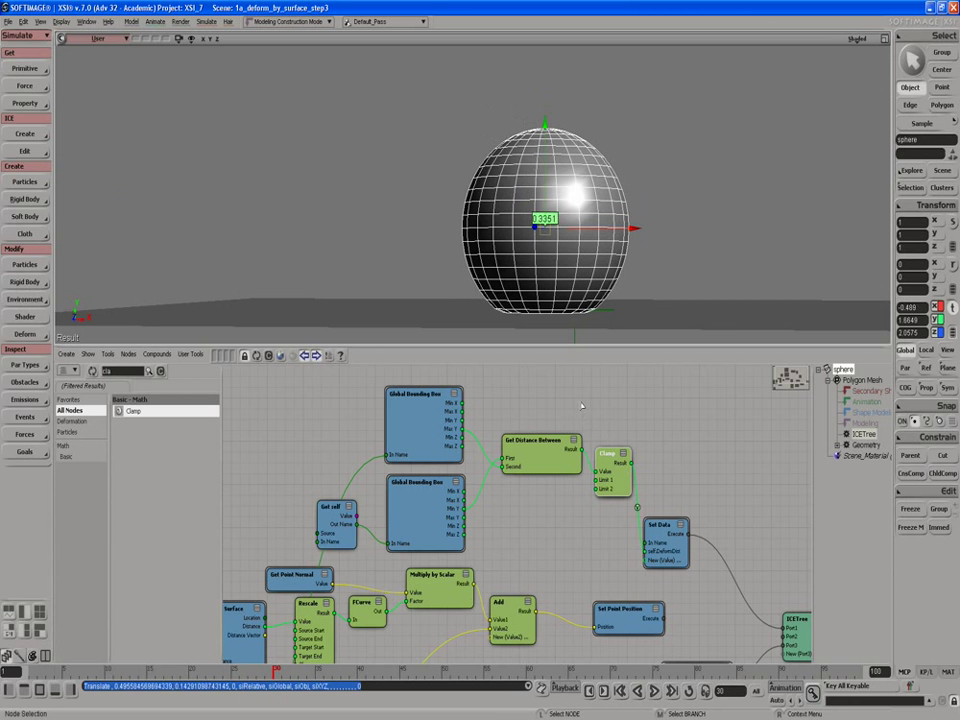
# Select Get self, both Global Bounding Box nodes, Get Distance Between and Clamp together.
pyautogui.press('s')
pyautogui.moveTo(572, 424); pyautogui.dragTo(512, 420)
pyautogui.scroll(-2, 514, 418)
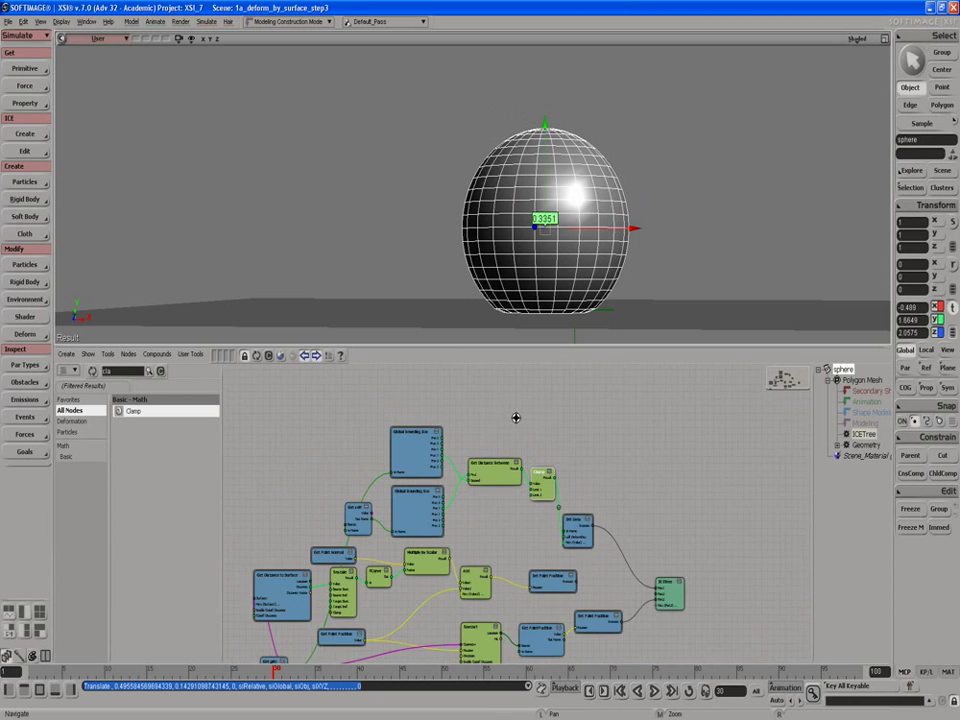
pyautogui.scroll(1, 516, 416)
pyautogui.scroll(1, 516, 416)
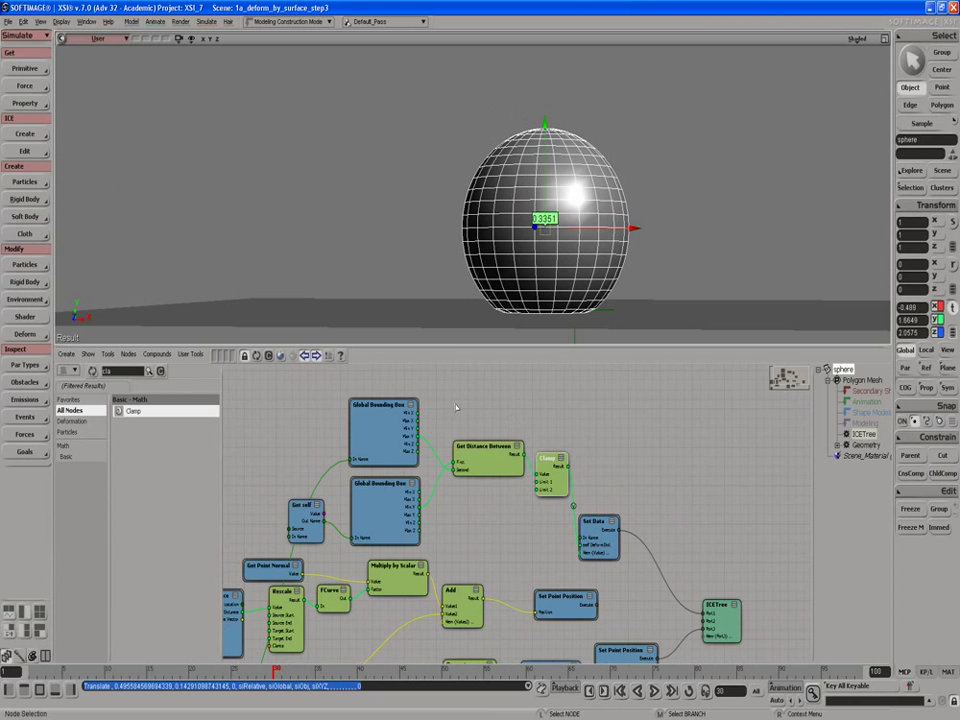
pyautogui.moveTo(288, 402); pyautogui.dragTo(362, 460)
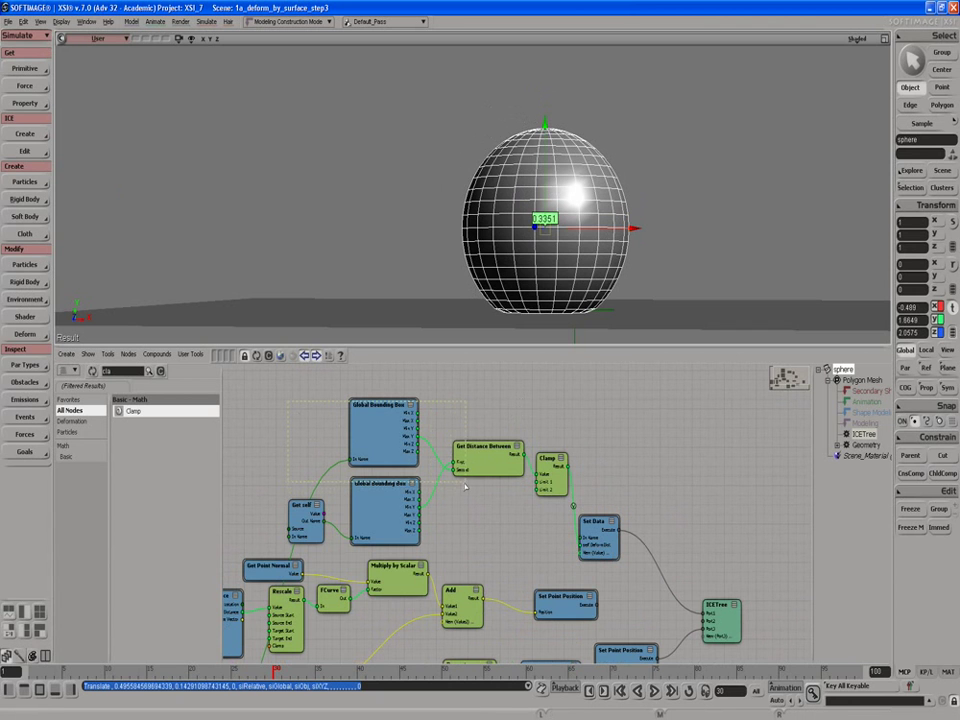
pyautogui.moveTo(466, 487); pyautogui.dragTo(553, 540)
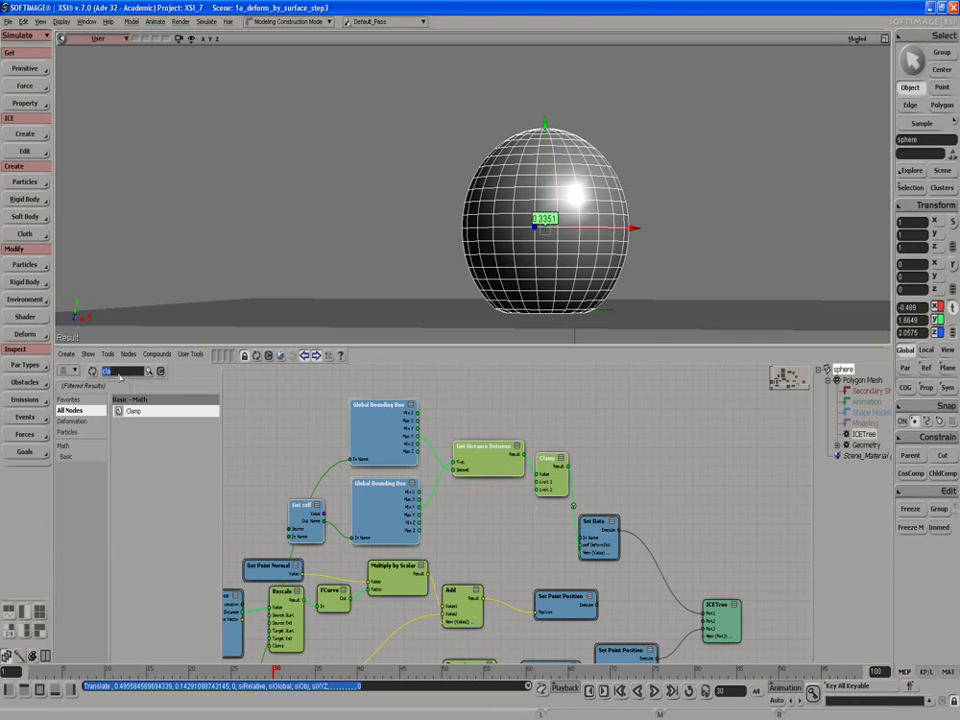
# Find a Multiply by Scalar node by searching for "mul" and insert it between Get Distance Between and Clamp.
pyautogui.press('BackSpace')
pyautogui.write('mu')
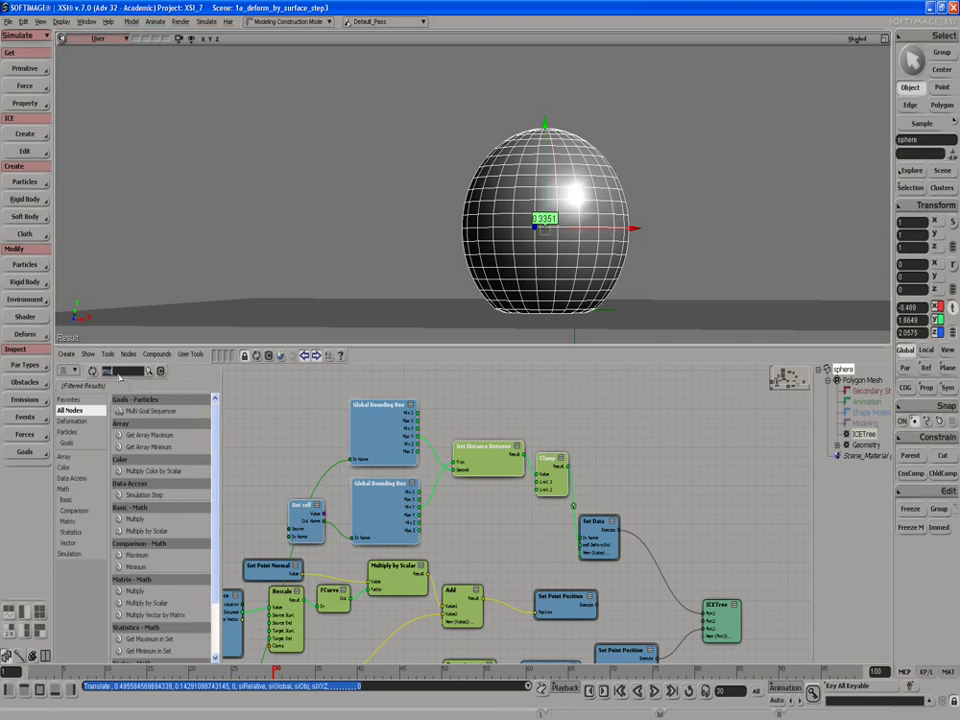
pyautogui.write('l')
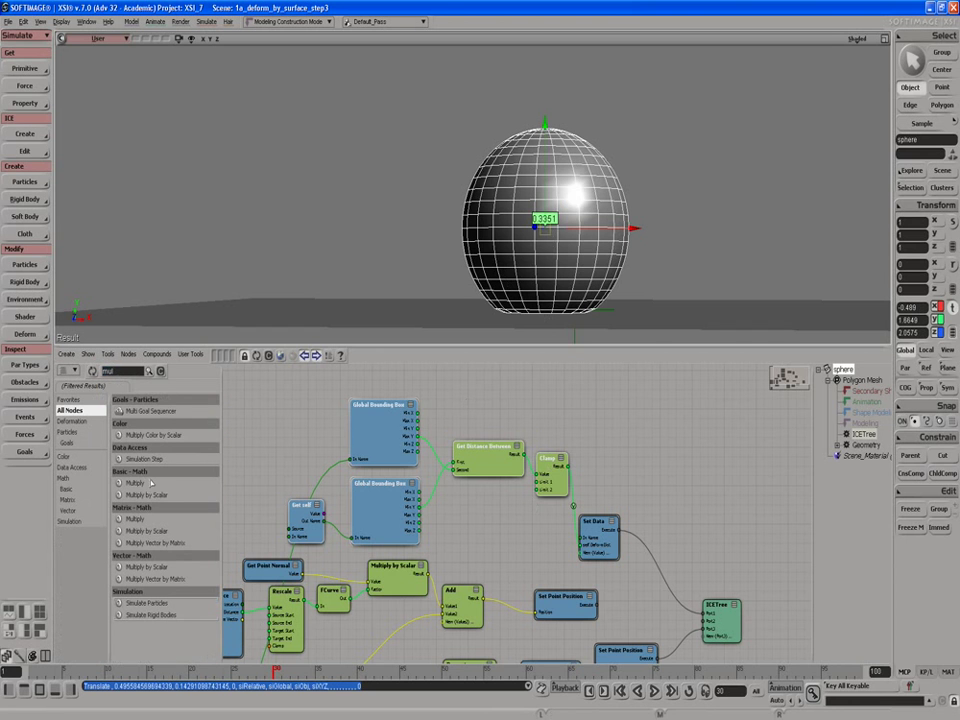
pyautogui.moveTo(146, 494); pyautogui.dragTo(529, 462)
pyautogui.moveTo(458, 459); pyautogui.dragTo(444, 437)
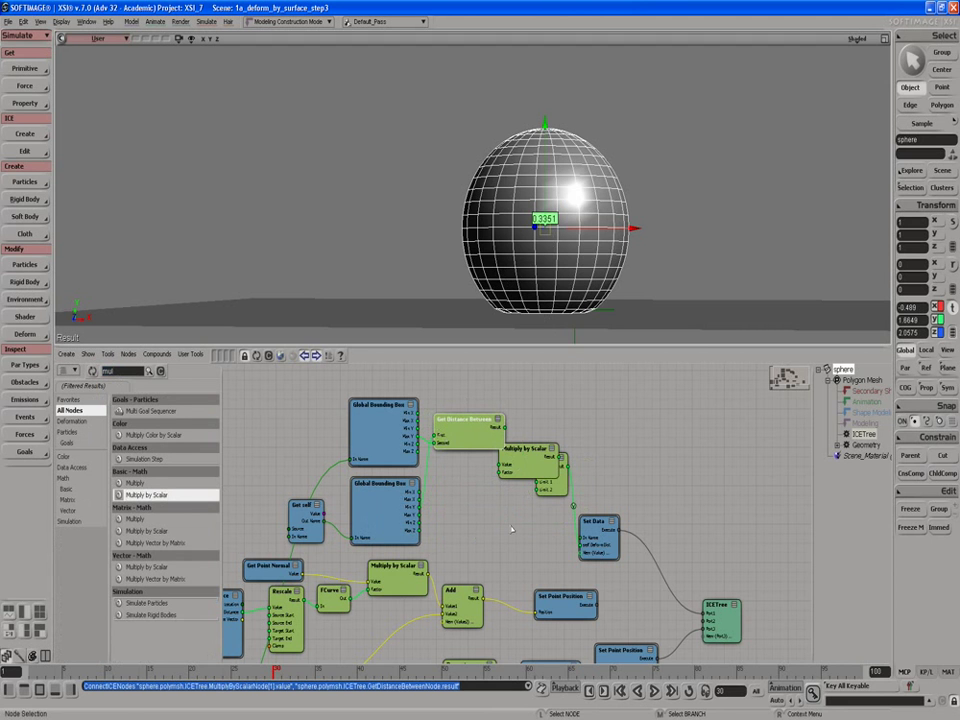
# Spread out the Global Bounding Box, Get Distance Between and Multiply by Scalar nodes so the chain to Clamp has no overlaps.
pyautogui.scroll(-2, 510, 528)
pyautogui.moveTo(341, 445); pyautogui.dragTo(401, 528)
pyautogui.moveTo(397, 465); pyautogui.dragTo(341, 447)
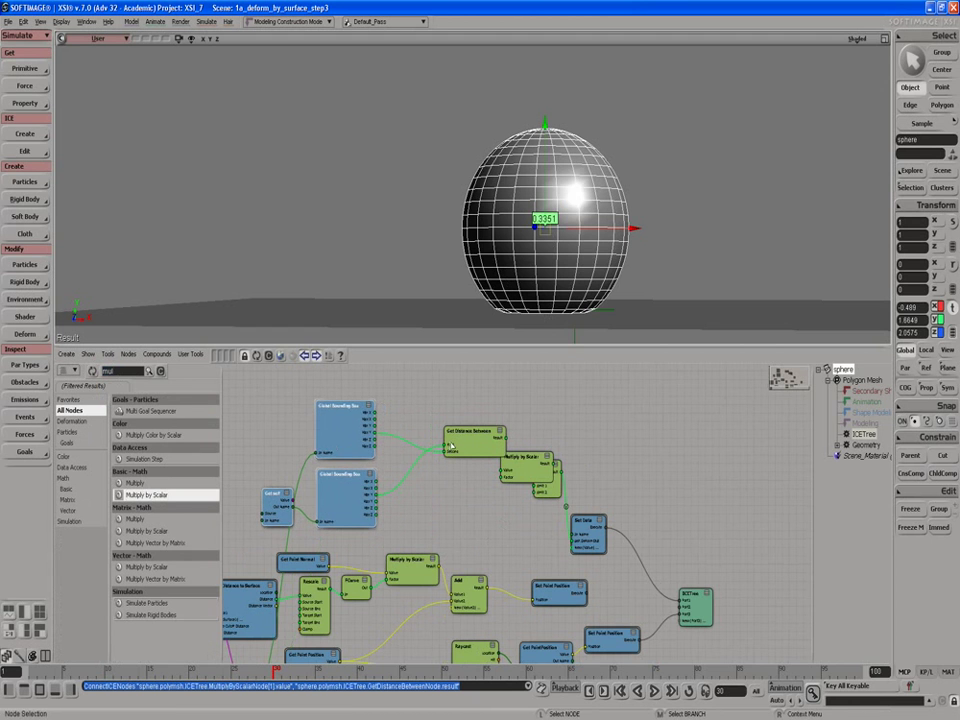
pyautogui.moveTo(476, 441); pyautogui.dragTo(420, 437)
pyautogui.moveTo(522, 457); pyautogui.dragTo(486, 463)
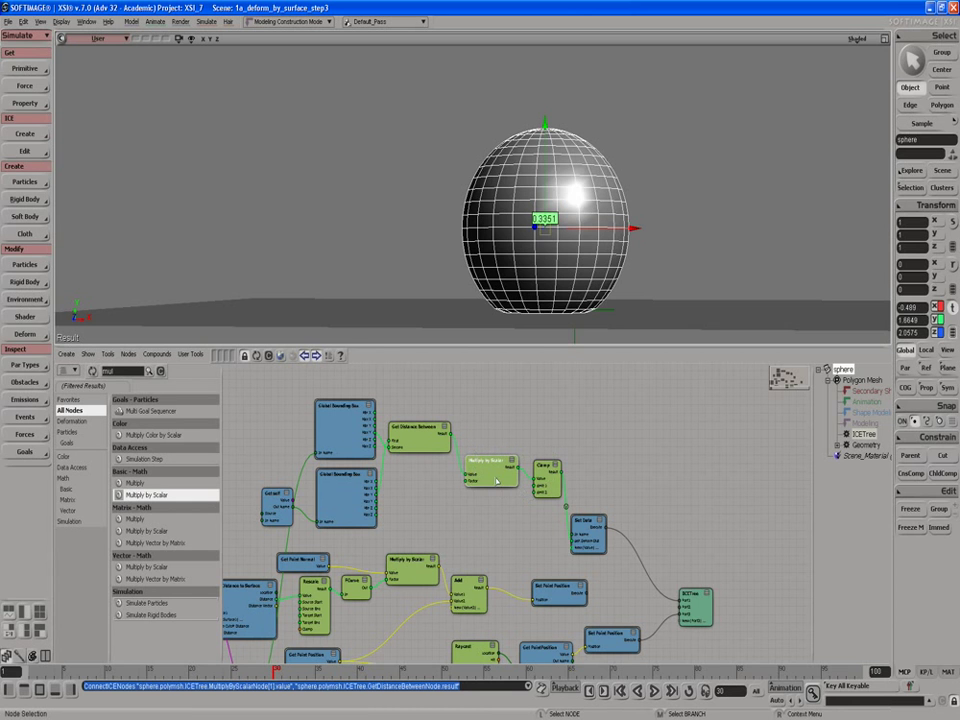
# Set the new Multiply by Scalar's Factor to 2 and test it by raising the sphere to about Y 2.001.
pyautogui.doubleClick(496, 481)
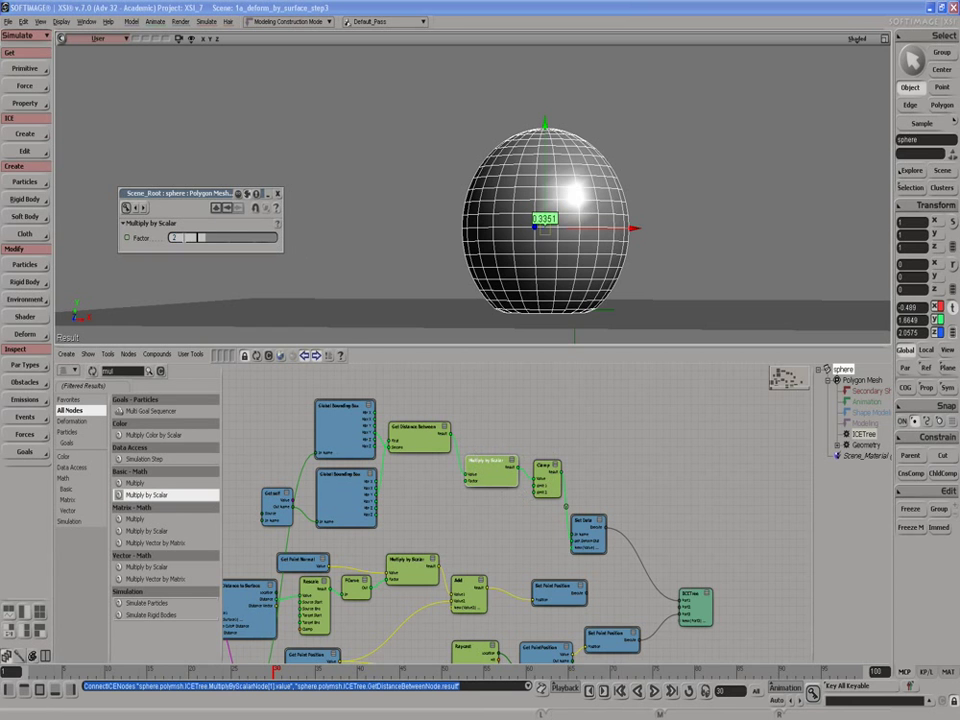
pyautogui.press('Return')
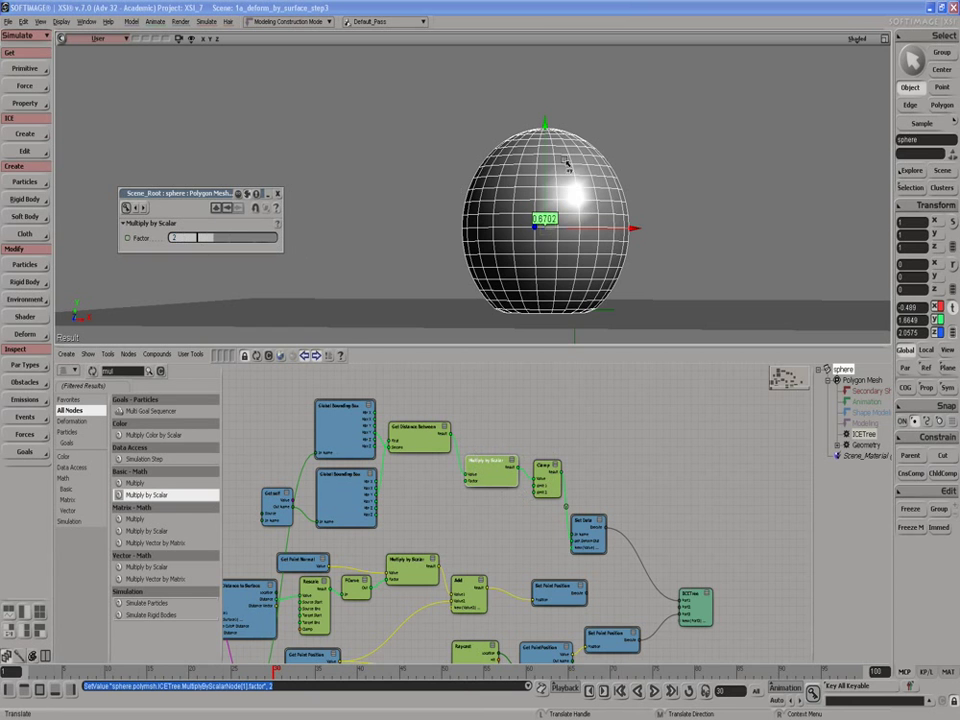
pyautogui.press('v')
pyautogui.moveTo(548, 150); pyautogui.dragTo(545, 129)
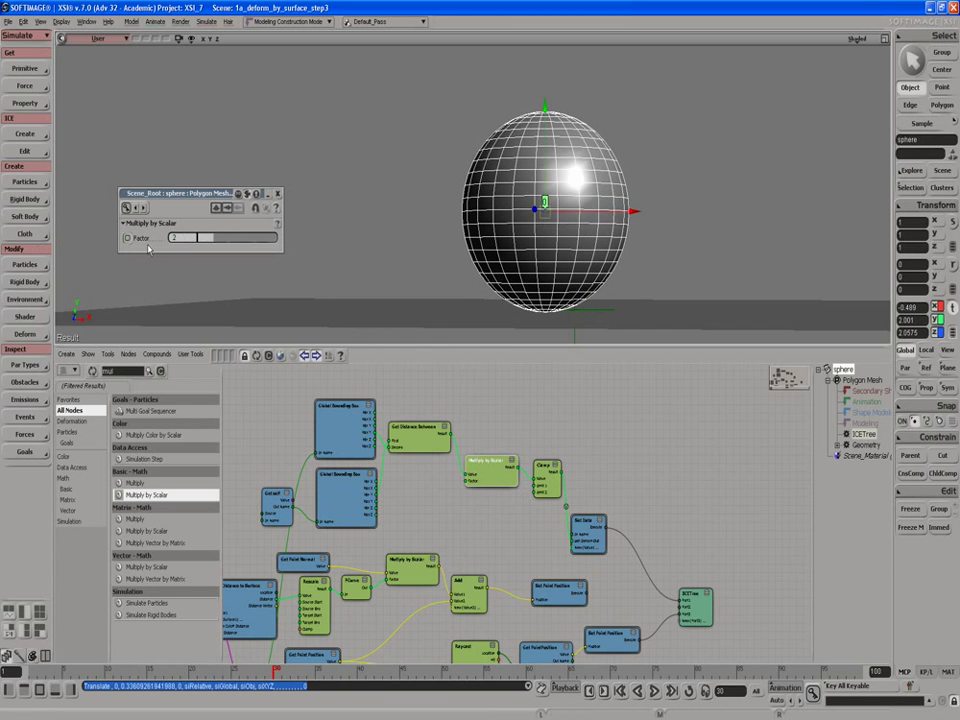
pyautogui.click(279, 194)
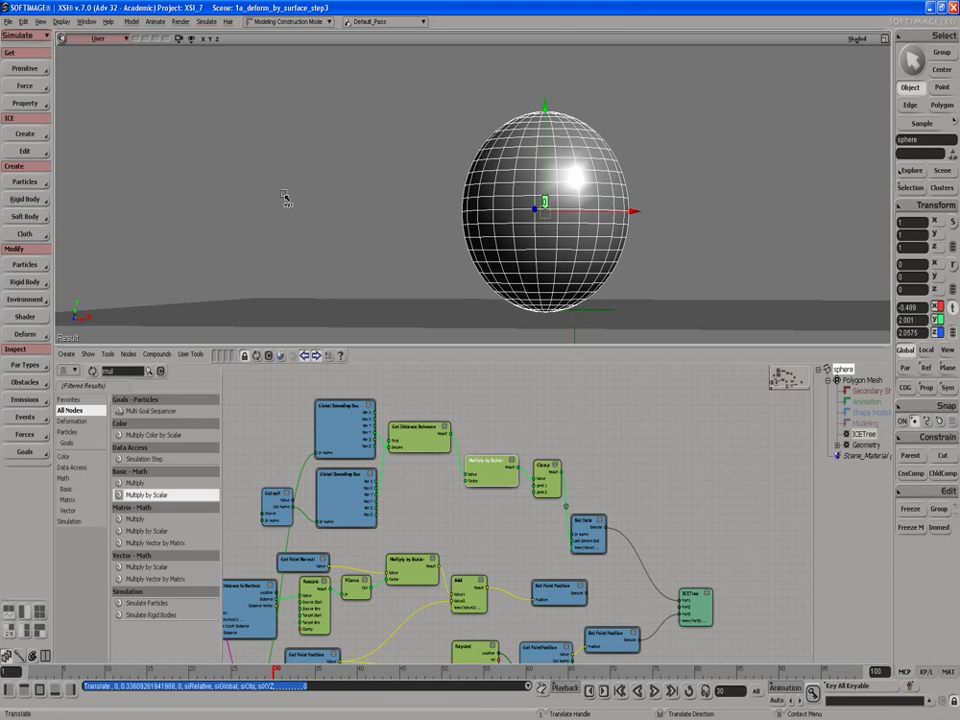
# Test the scaled distance by sinking the sphere to about Y 0.0456, raising it to Y 2.0749 and shifting it to X -0.1938.
pyautogui.moveTo(330, 261); pyautogui.dragTo(393, 322)
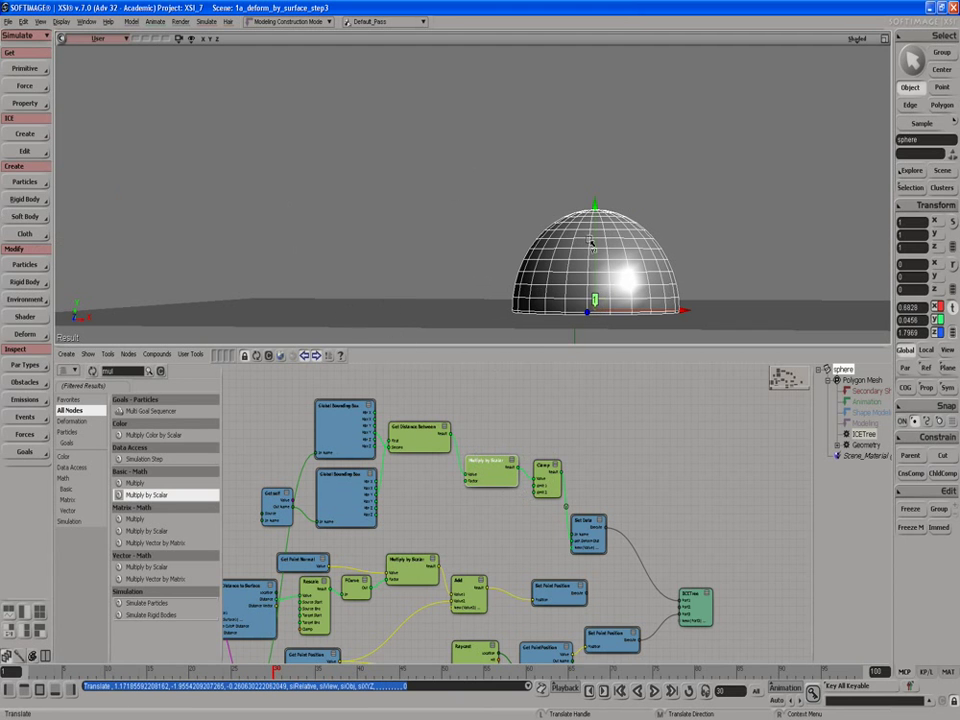
pyautogui.moveTo(594, 241); pyautogui.dragTo(576, 144)
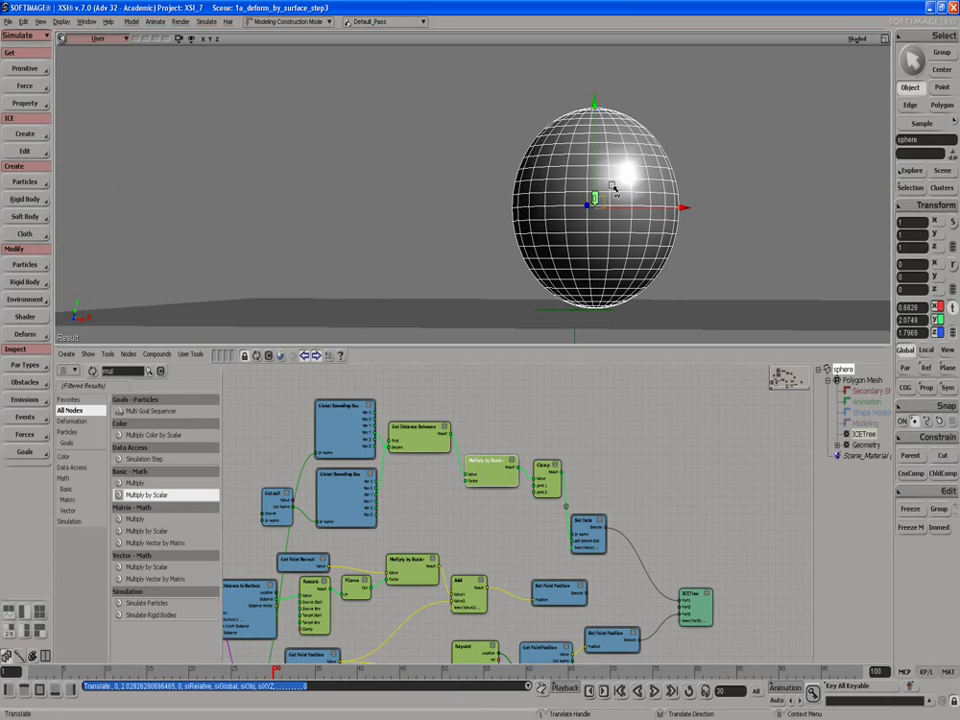
pyautogui.moveTo(679, 208); pyautogui.dragTo(633, 207)
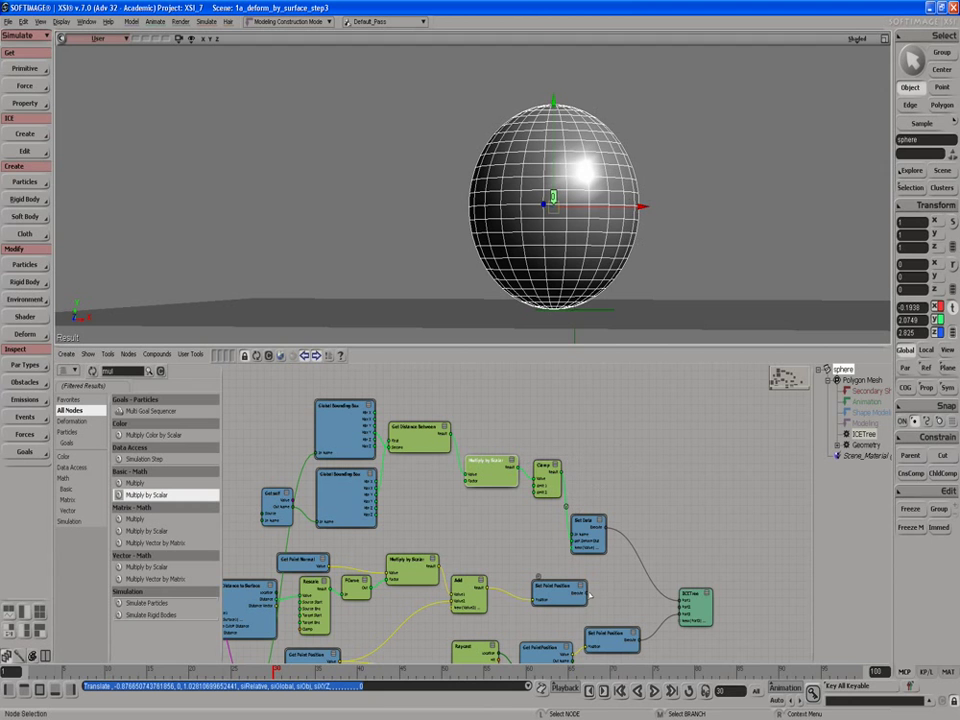
# Connect the bulge branch's Set Point Position Execute output to ICETree's Port2 and raise the sphere to about Y 2.746.
pyautogui.moveTo(584, 592); pyautogui.dragTo(682, 606)
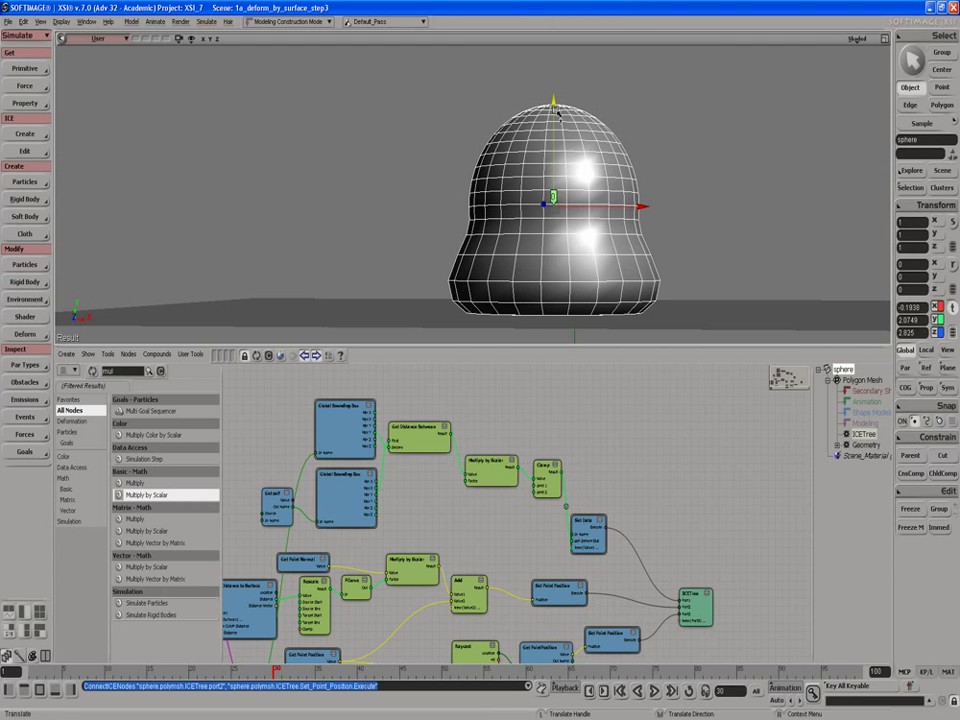
pyautogui.moveTo(555, 114); pyautogui.dragTo(555, 62)
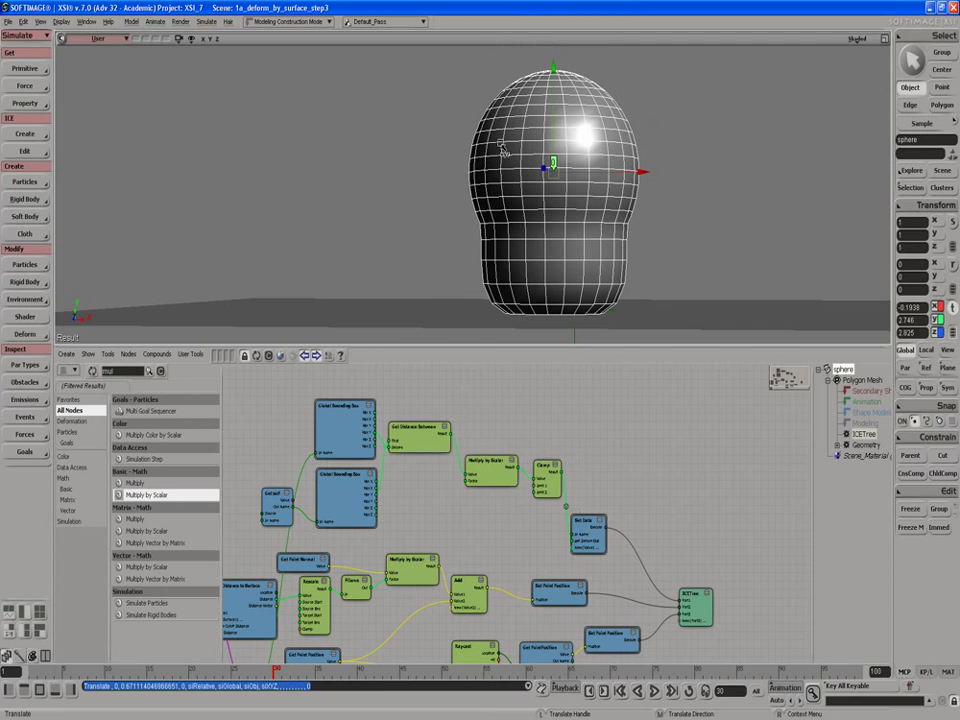
pyautogui.press('Escape')
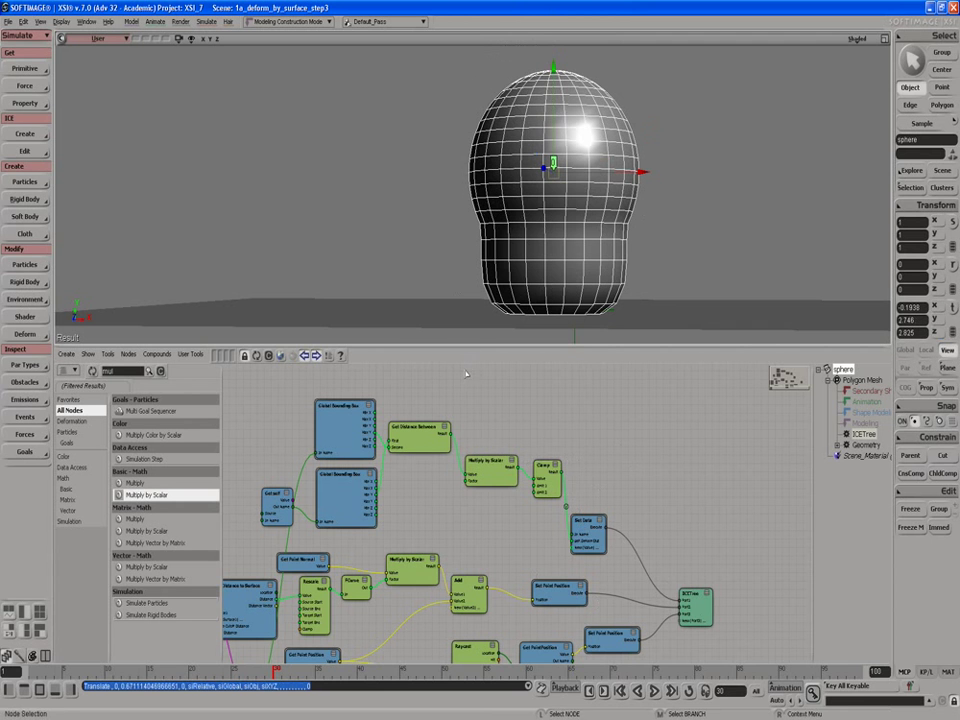
# Duplicate the bulge branch's Multiply by Scalar and wire the copy between the original's Result and Add's Value1.
pyautogui.press('s')
pyautogui.moveTo(478, 387); pyautogui.dragTo(481, 385)
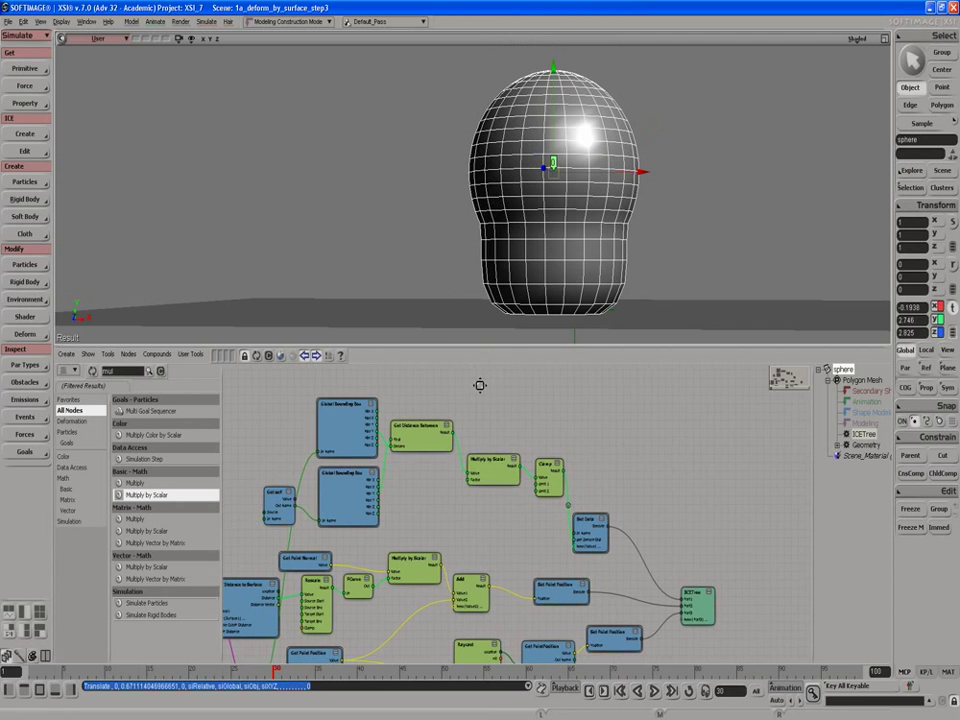
pyautogui.moveTo(456, 439); pyautogui.dragTo(476, 459, button='middle')
pyautogui.moveTo(476, 459); pyautogui.dragTo(478, 456)
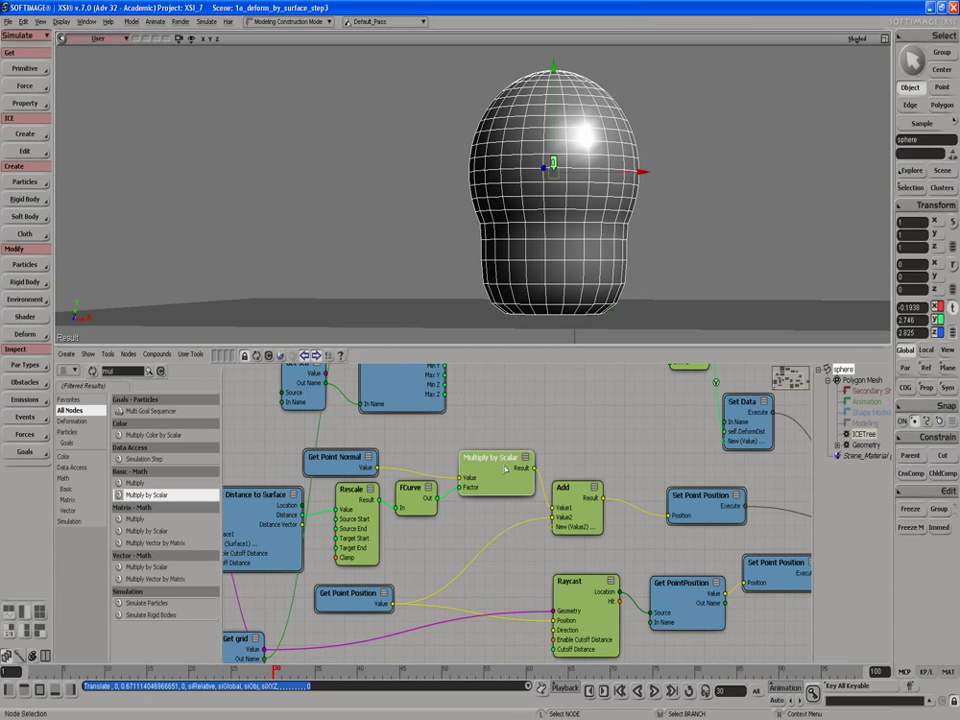
pyautogui.press('shift')
pyautogui.hotkey('ctrl', 'd')
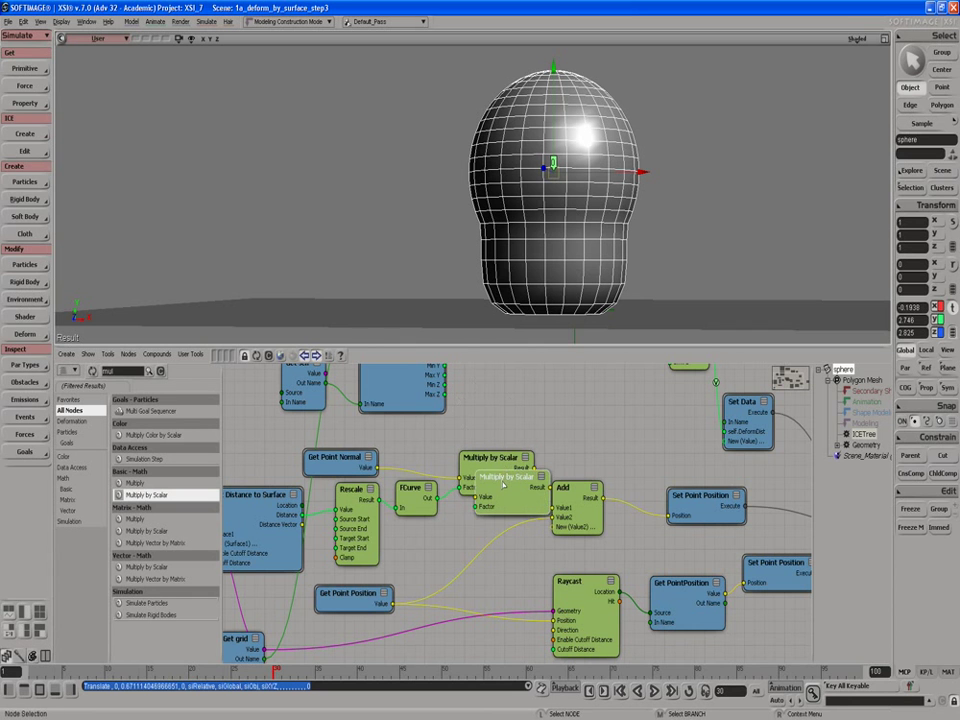
pyautogui.moveTo(504, 482); pyautogui.dragTo(553, 508)
pyautogui.click(502, 487)
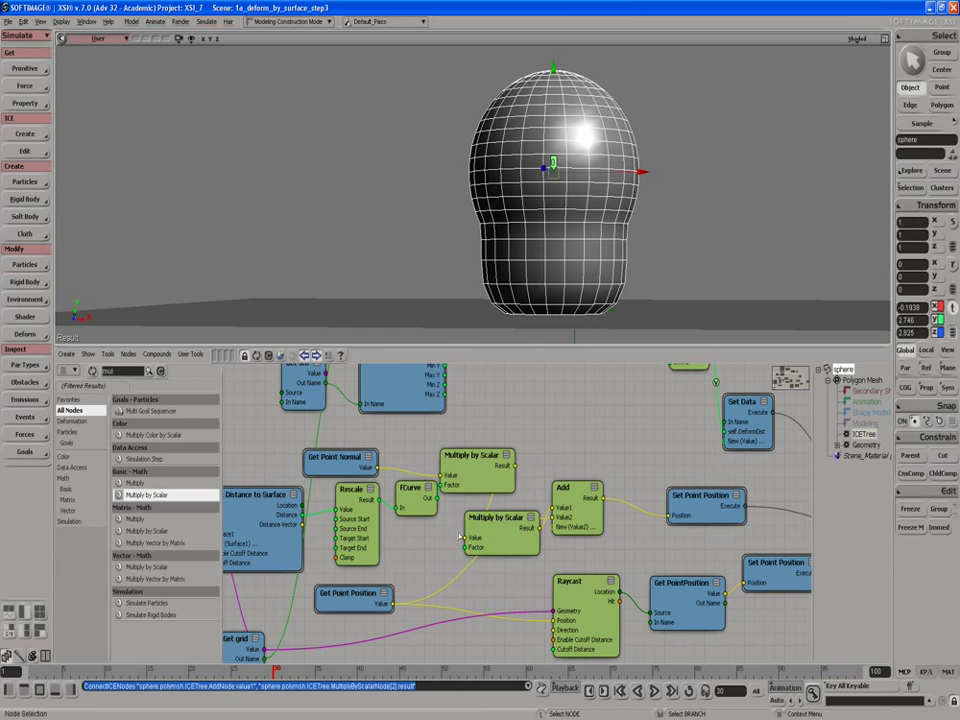
pyautogui.moveTo(492, 539); pyautogui.dragTo(552, 433)
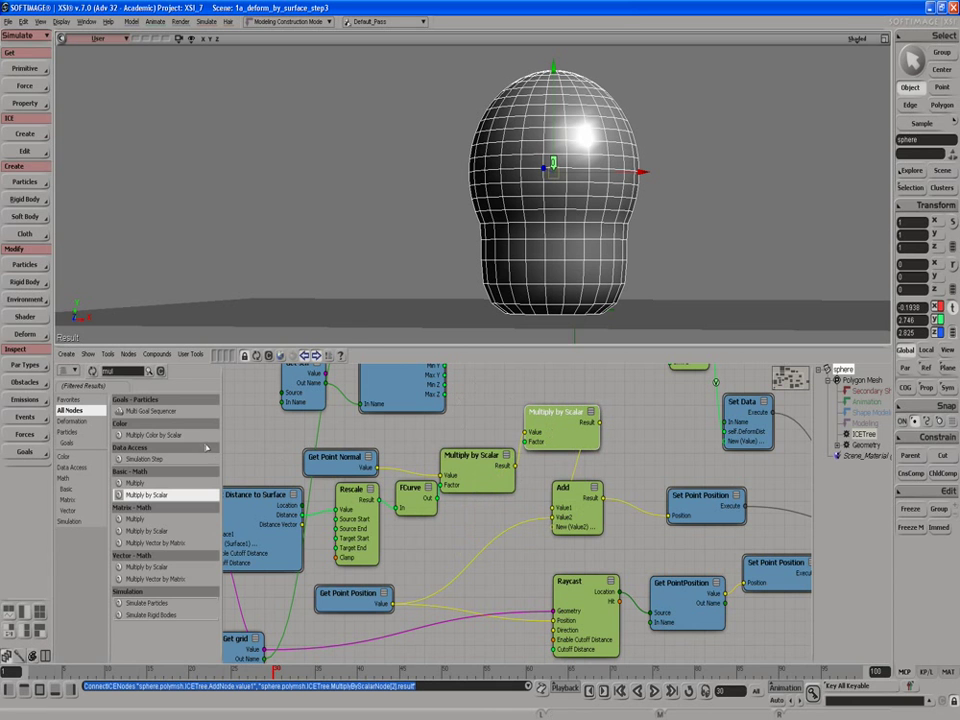
# Search for "get da", add a Get Data node below FCurve and place the duplicated Multiply by Scalar just before Add.
pyautogui.doubleClick(131, 371)
pyautogui.write('get')
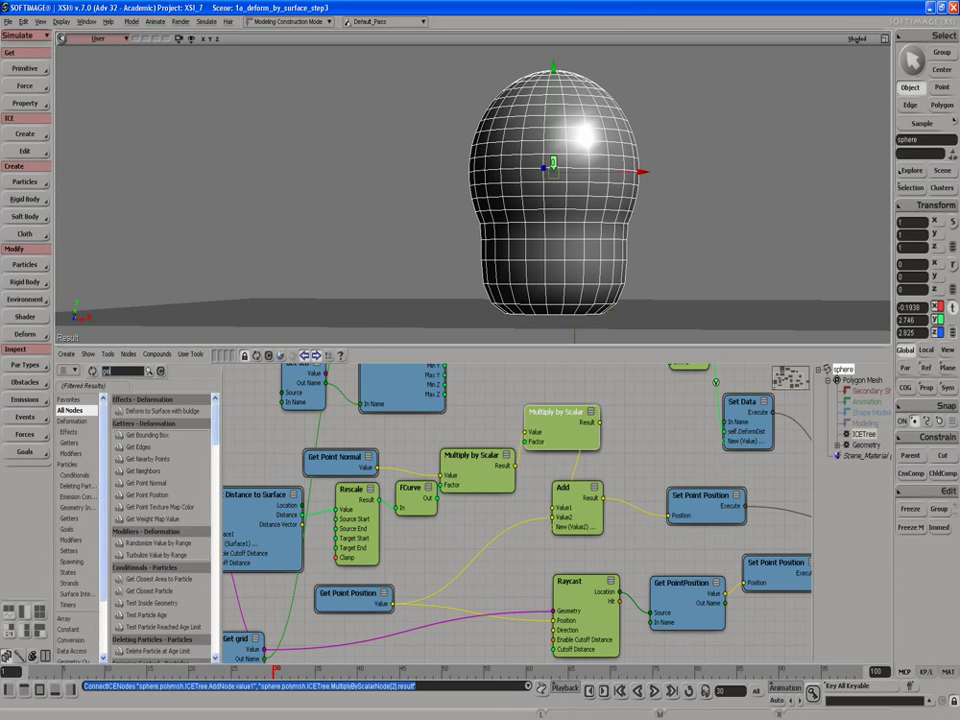
pyautogui.write(' da')
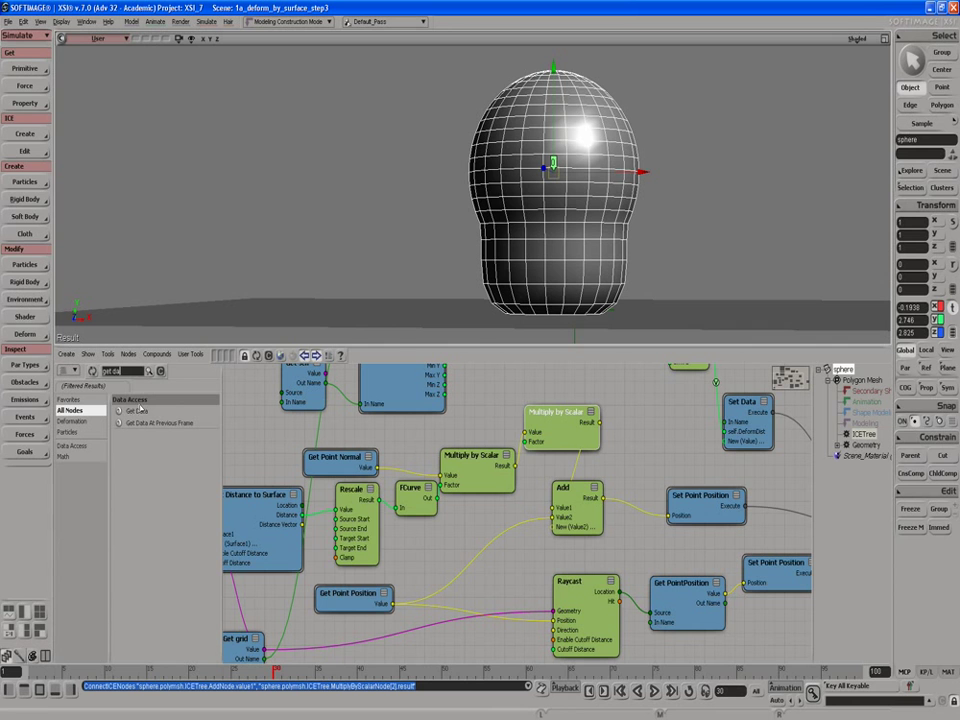
pyautogui.click(137, 410)
pyautogui.moveTo(140, 412); pyautogui.dragTo(421, 530)
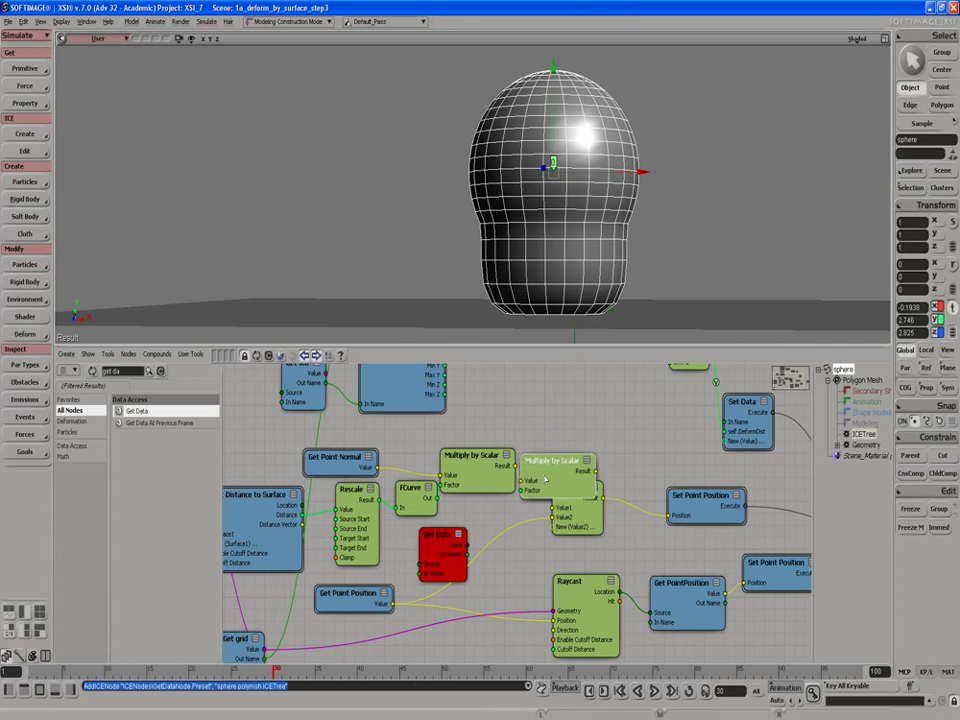
pyautogui.moveTo(548, 430); pyautogui.dragTo(533, 489)
# Set the Get Data reference to self.DeformDist and connect its Value to the duplicated Multiply by Scalar's Factor.
pyautogui.doubleClick(439, 568)
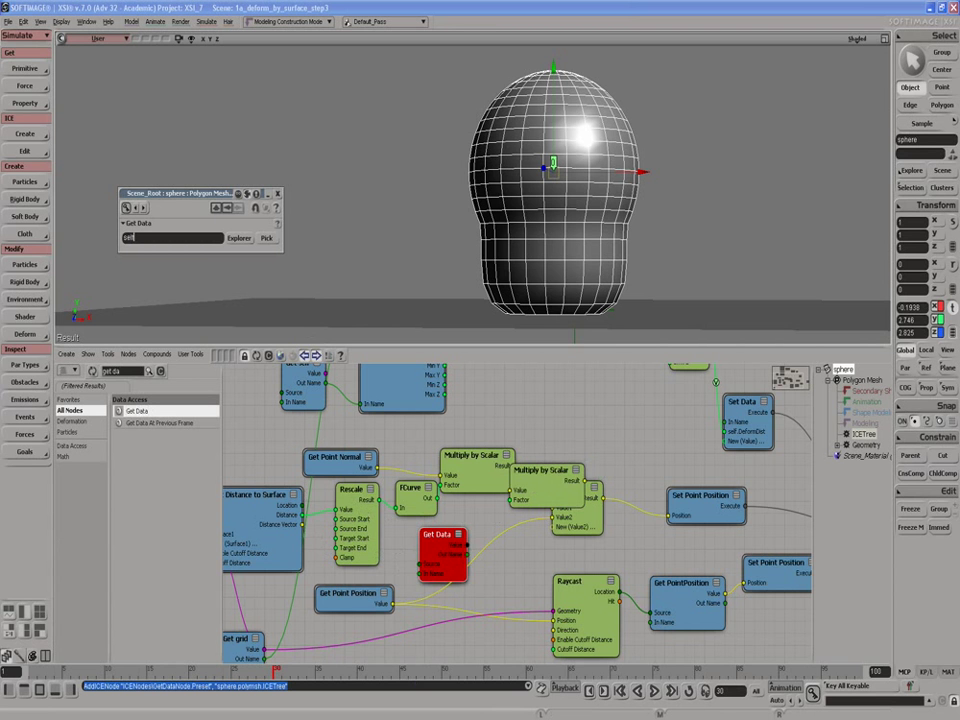
pyautogui.press('Return')
pyautogui.click(238, 249)
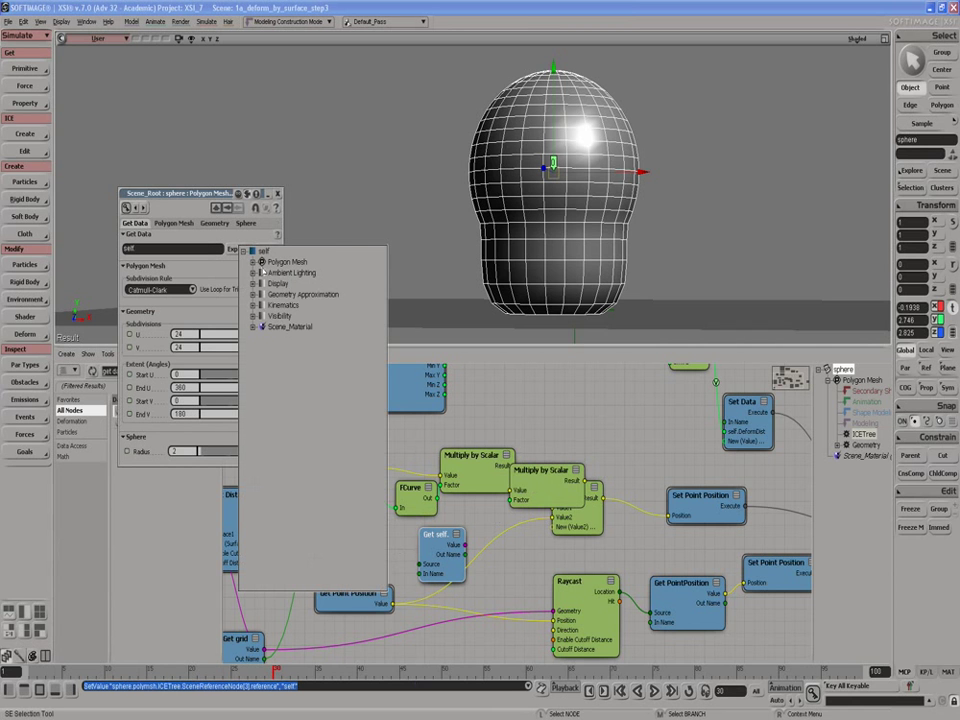
pyautogui.click(253, 261)
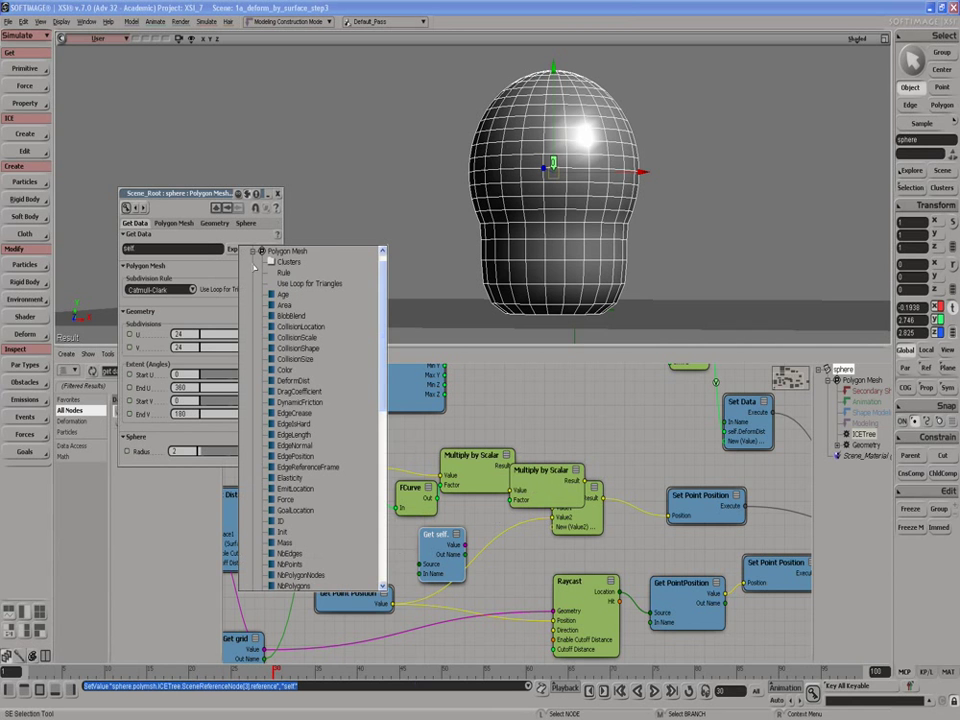
pyautogui.click(298, 380)
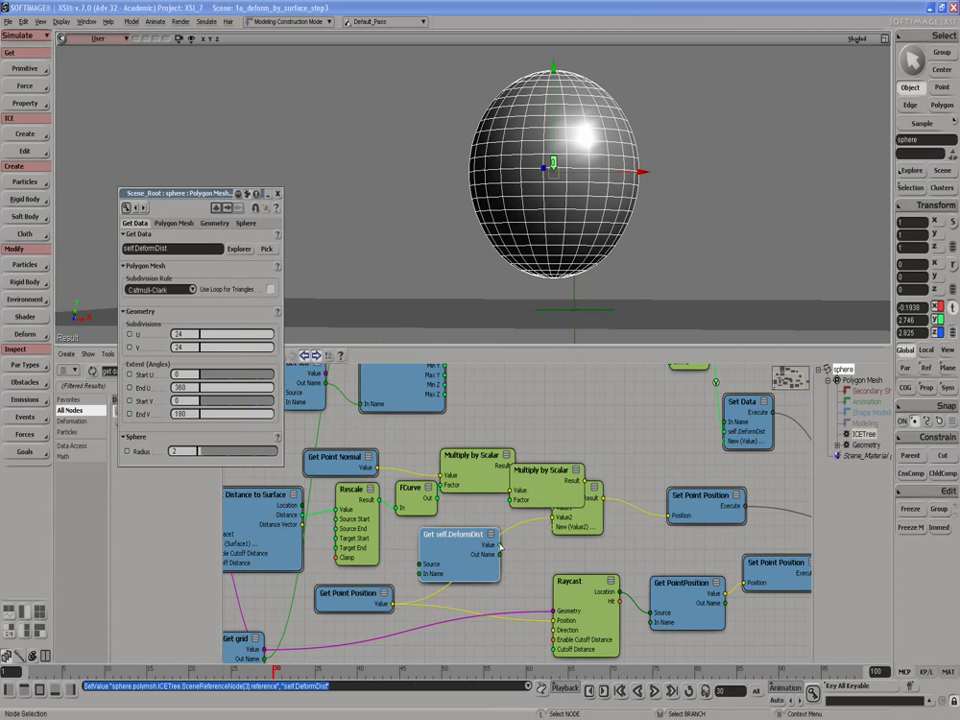
pyautogui.moveTo(500, 546); pyautogui.dragTo(511, 500)
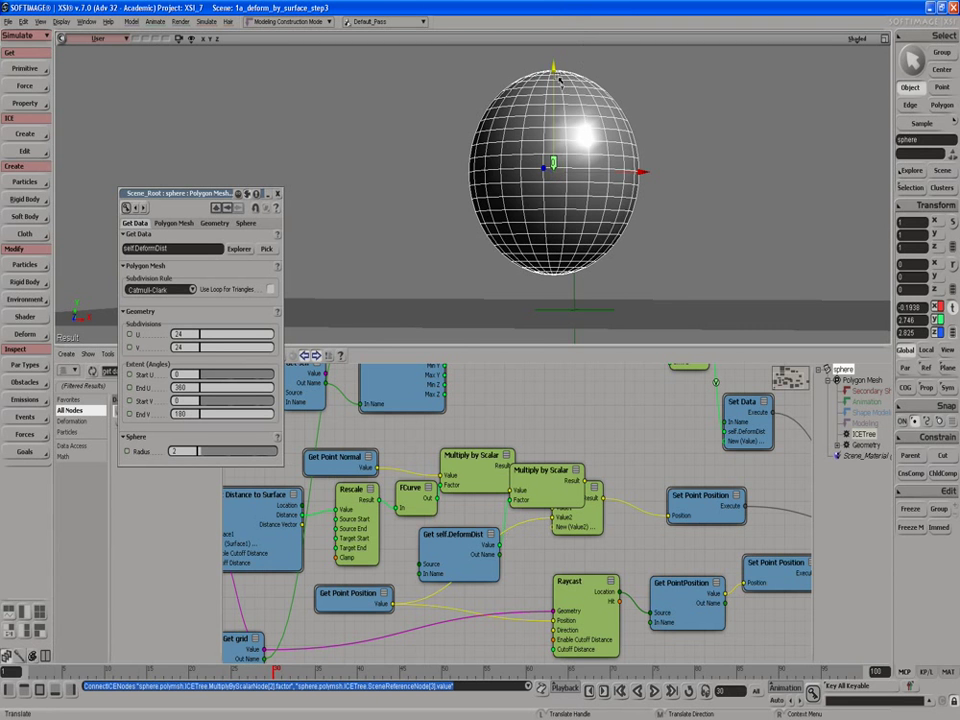
# Lower the sphere to Y 1.5691, try Factors 1.824 and 2.39 on the Multiply by Scalar before Clamp, and raise the sphere to Y 1.6279.
pyautogui.moveTo(560, 80); pyautogui.dragTo(512, 124)
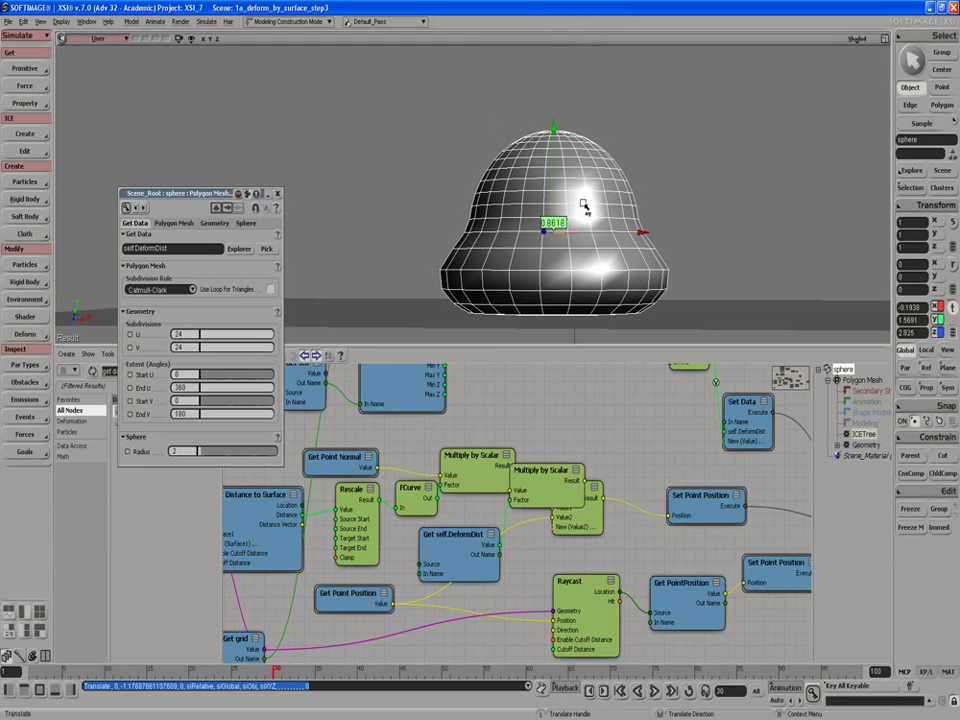
pyautogui.press('s')
pyautogui.moveTo(590, 416); pyautogui.dragTo(562, 505)
pyautogui.doubleClick(572, 414)
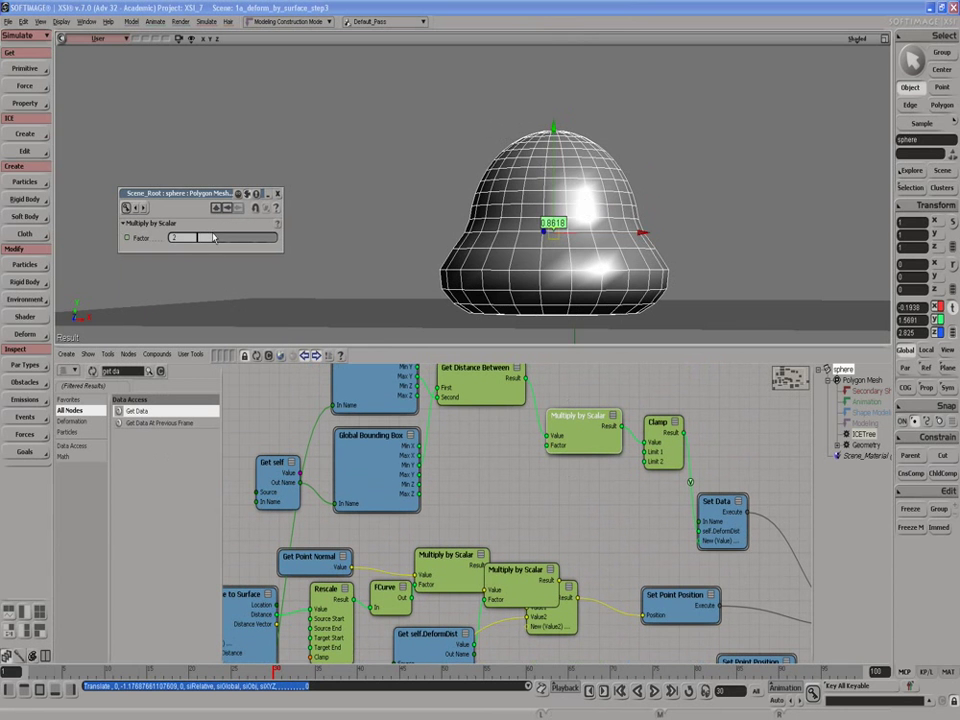
pyautogui.moveTo(212, 237); pyautogui.dragTo(373, 199)
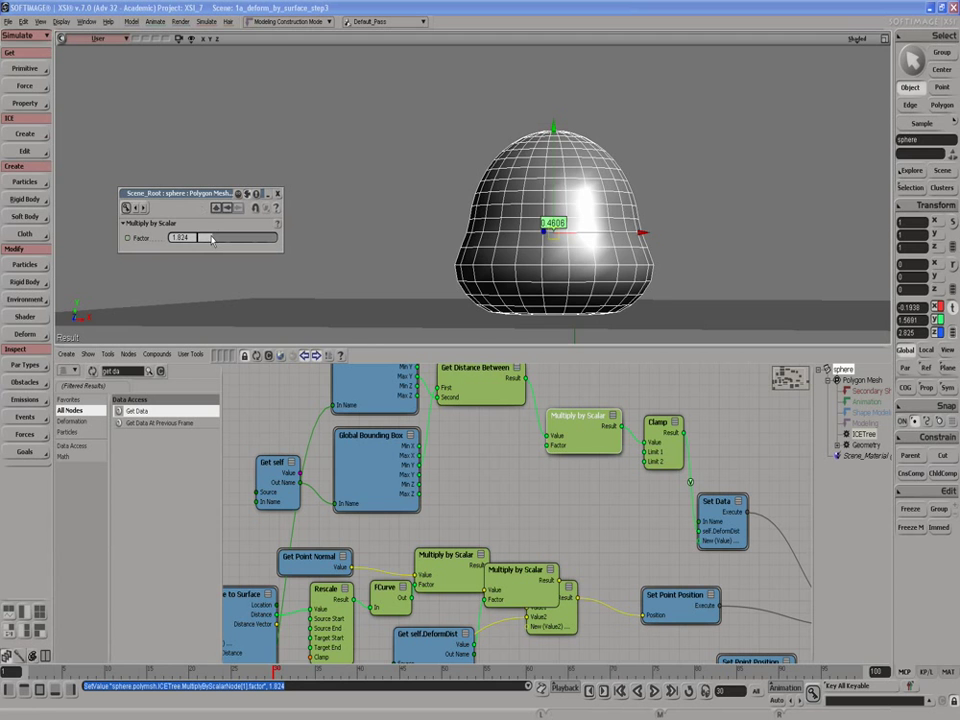
pyautogui.moveTo(211, 237); pyautogui.dragTo(217, 237)
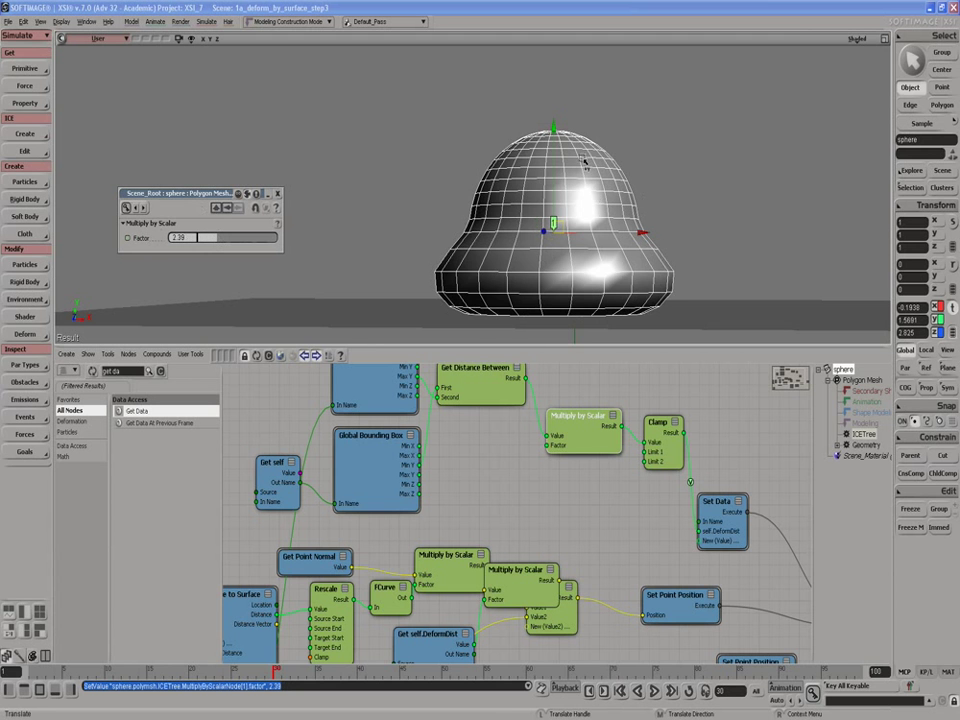
pyautogui.moveTo(554, 157)
pyautogui.mouseDown()
pyautogui.moveTo(554, 130)
pyautogui.moveTo(554, 157)
pyautogui.mouseUp()
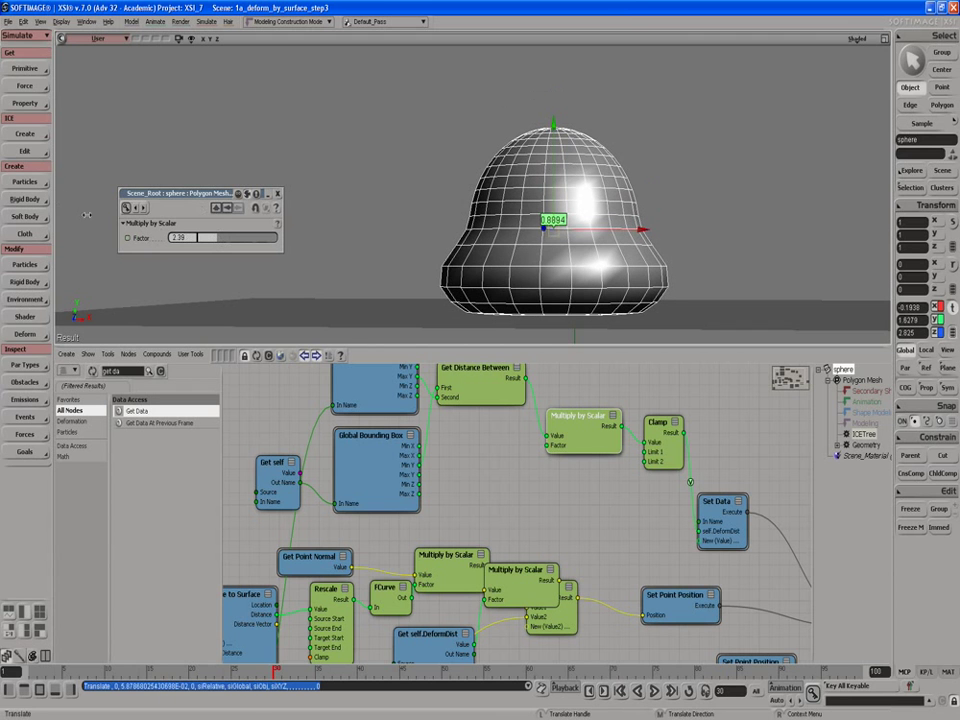
# Set the Factor of the Multiply by Scalar before Clamp to about 0.829 and lower the sphere to about Y 1.1108.
pyautogui.click(203, 238)
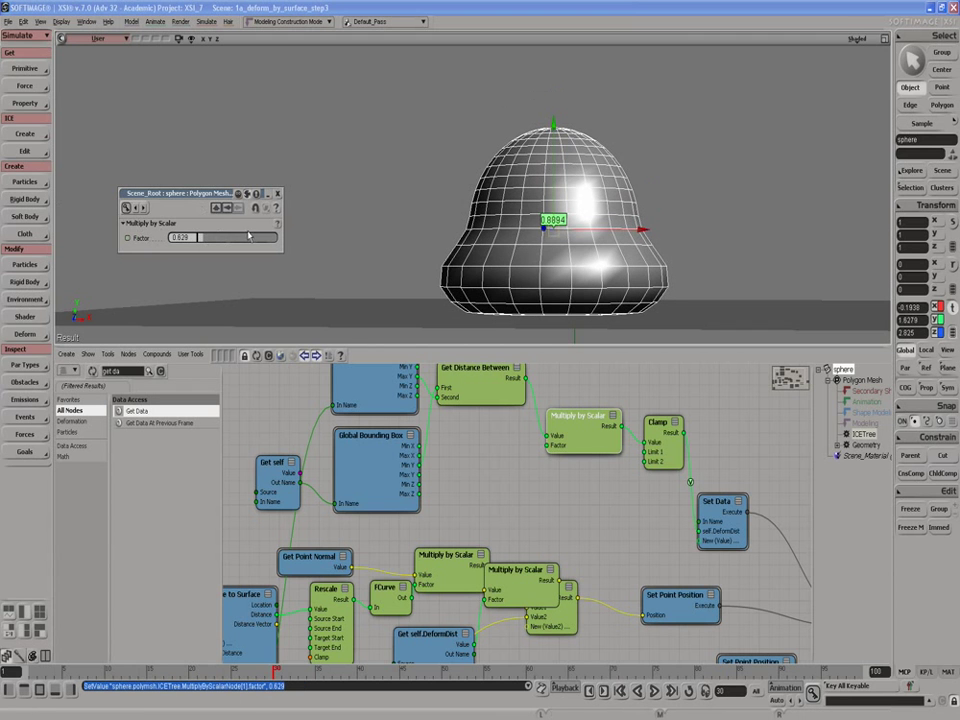
pyautogui.moveTo(573, 180); pyautogui.dragTo(549, 190)
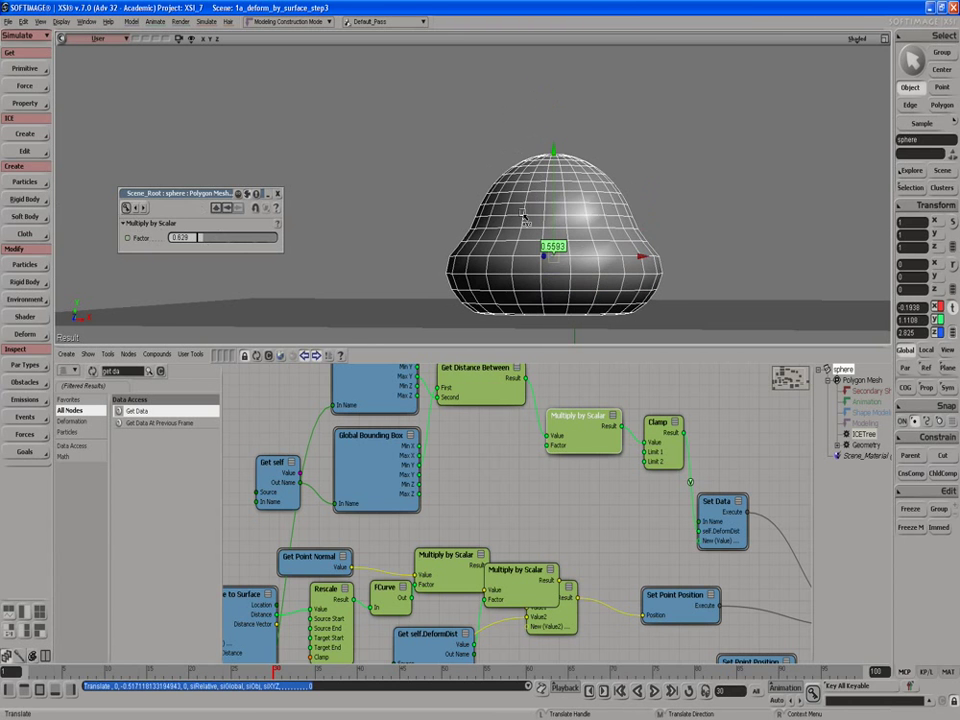
# Try Factor 1 on the Multiply by Scalar before Clamp, settle on 2.264, and raise the sphere to about Y 1.4986.
pyautogui.click(179, 238)
pyautogui.write('1')
pyautogui.press('Return')
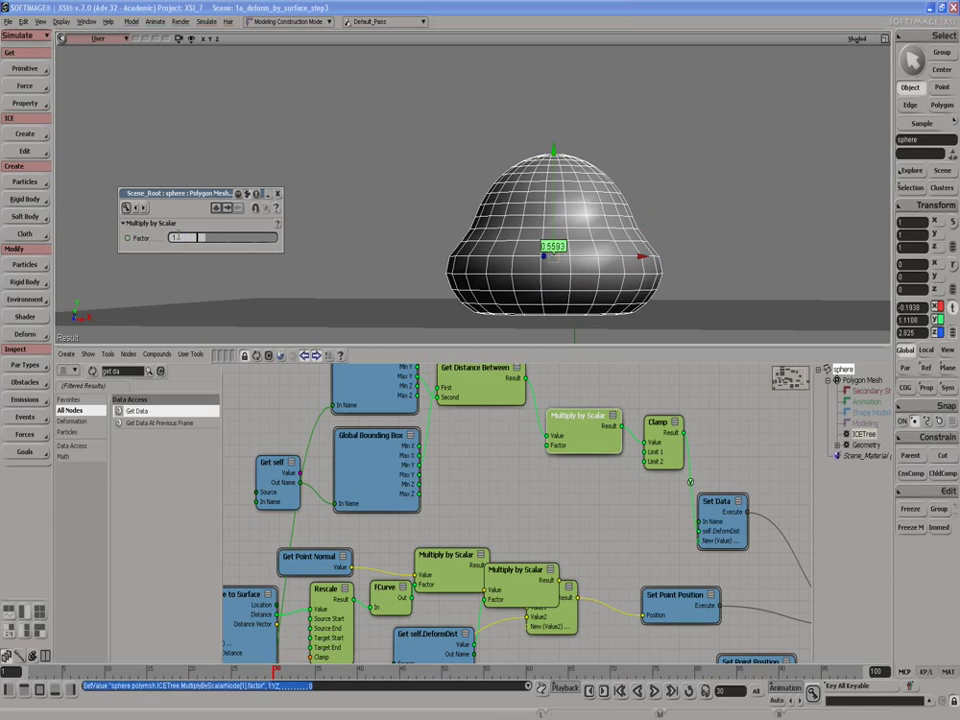
pyautogui.write('2.264')
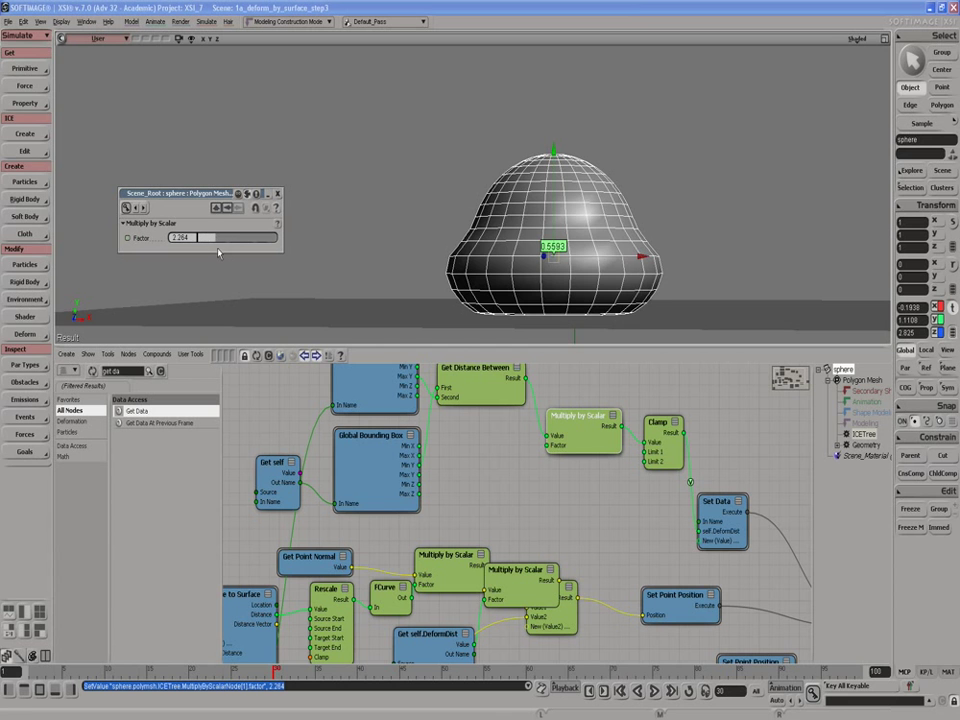
pyautogui.press('Return')
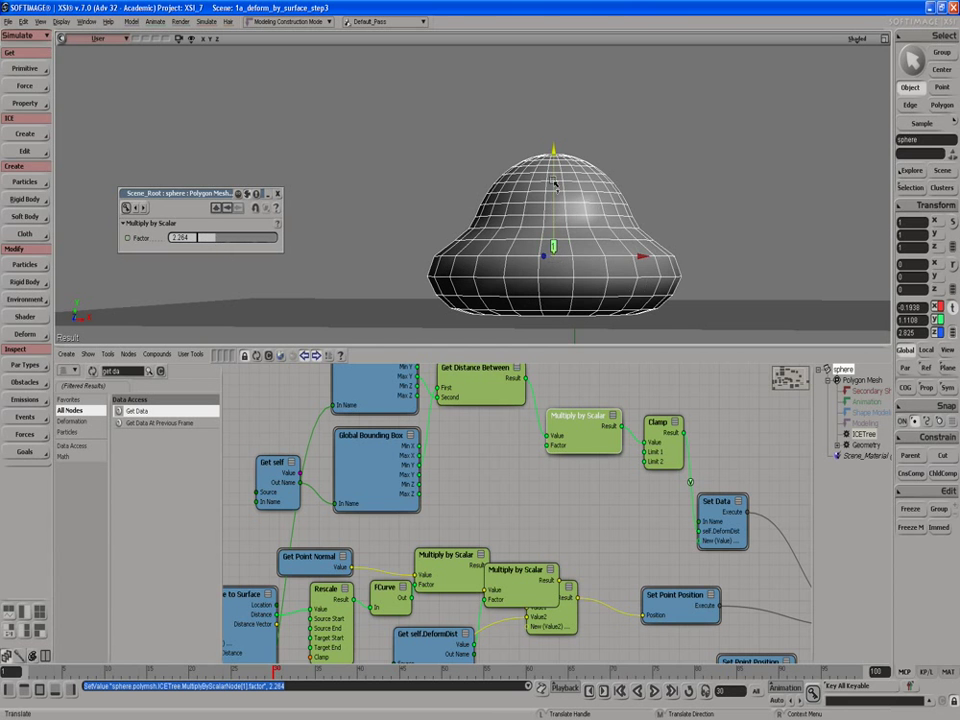
pyautogui.moveTo(553, 185); pyautogui.dragTo(537, 167)
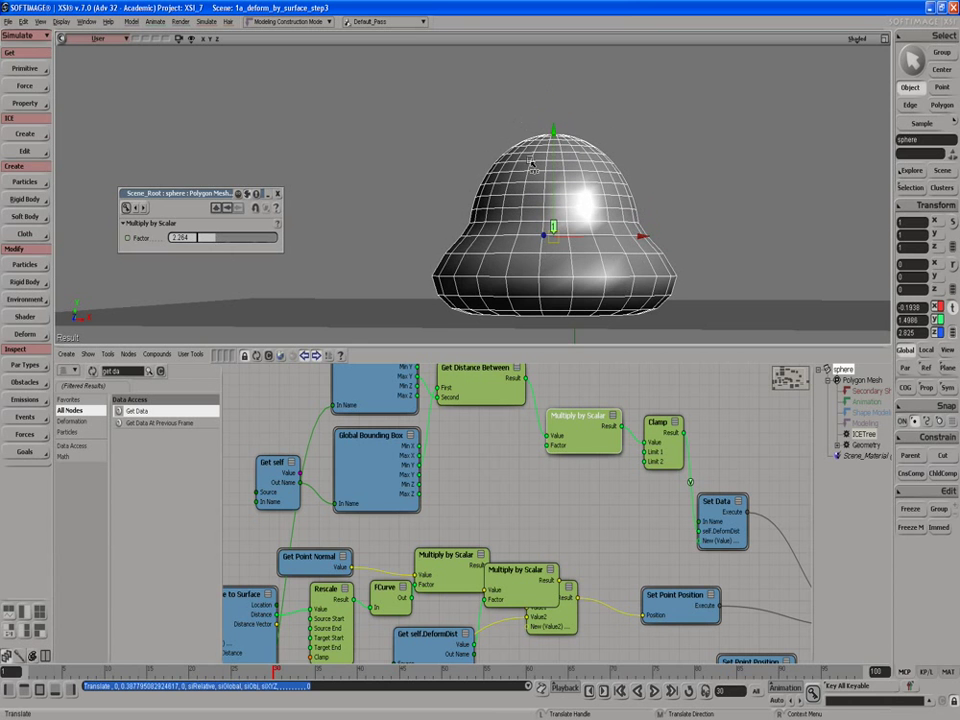
pyautogui.click(278, 193)
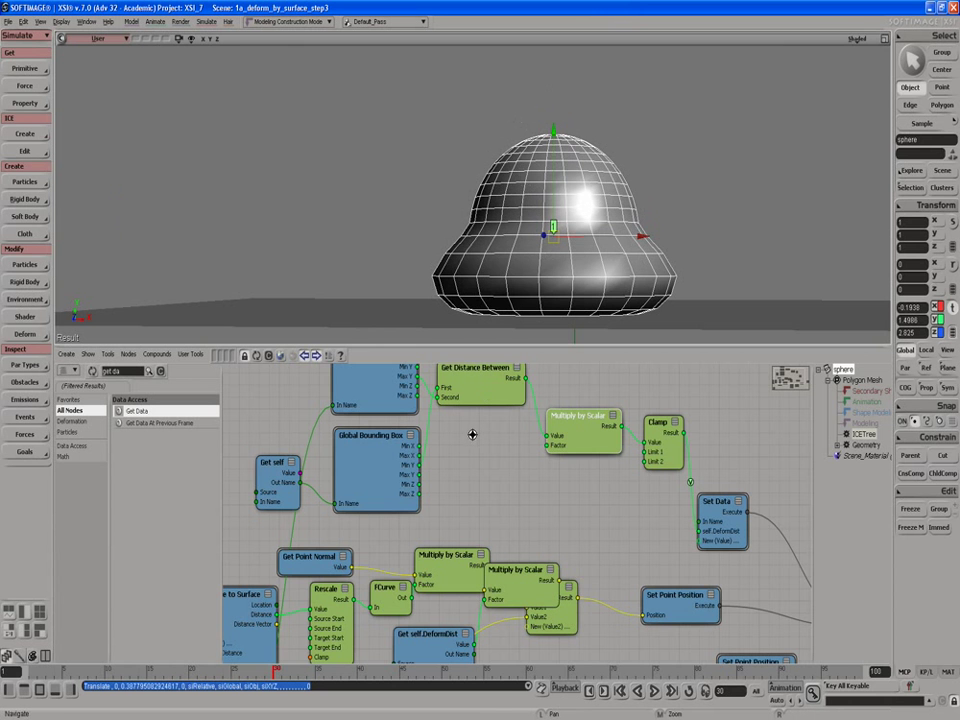
pyautogui.scroll(-5, 478, 428)
pyautogui.scroll(5, 490, 432)
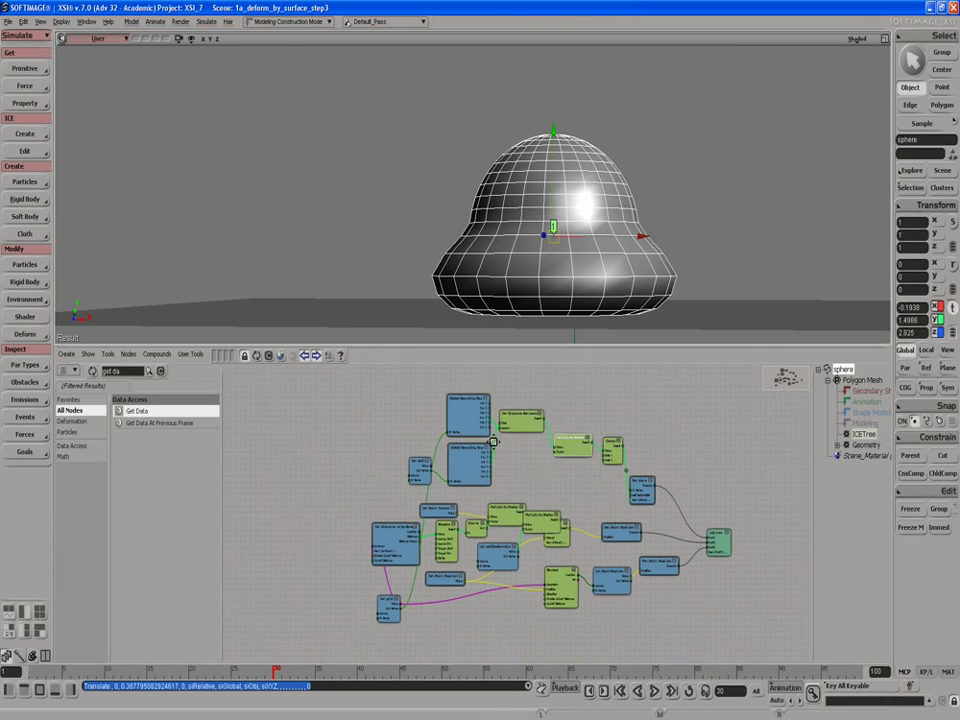
pyautogui.scroll(-4, 493, 433)
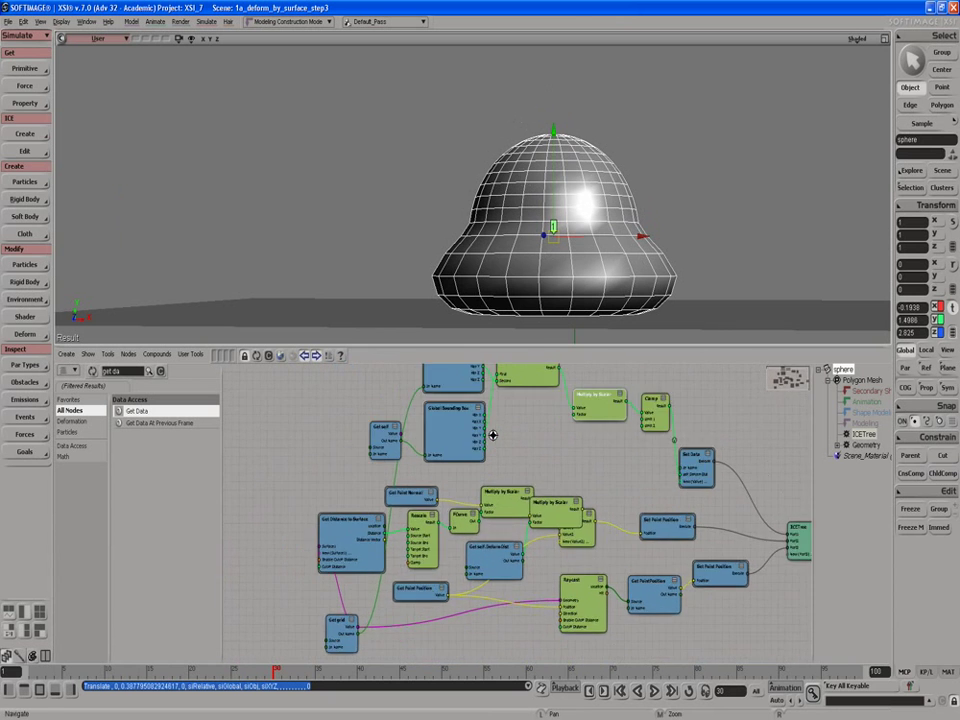